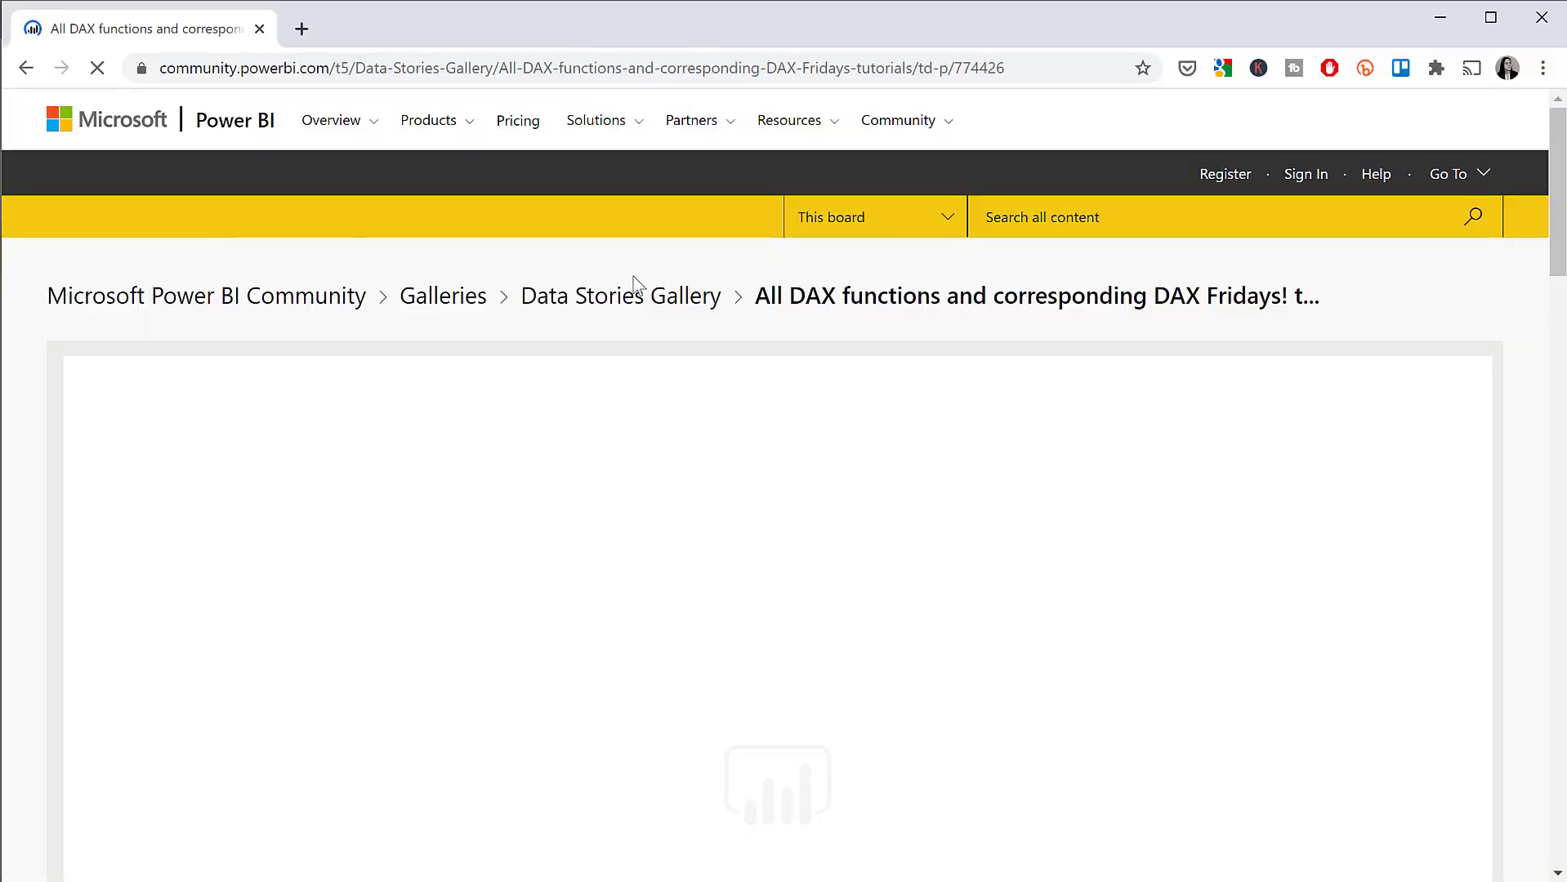
- Scroll through the Power BI Community post to reach its embedded DAX glossary
scroll(951, 584, "down", 5)
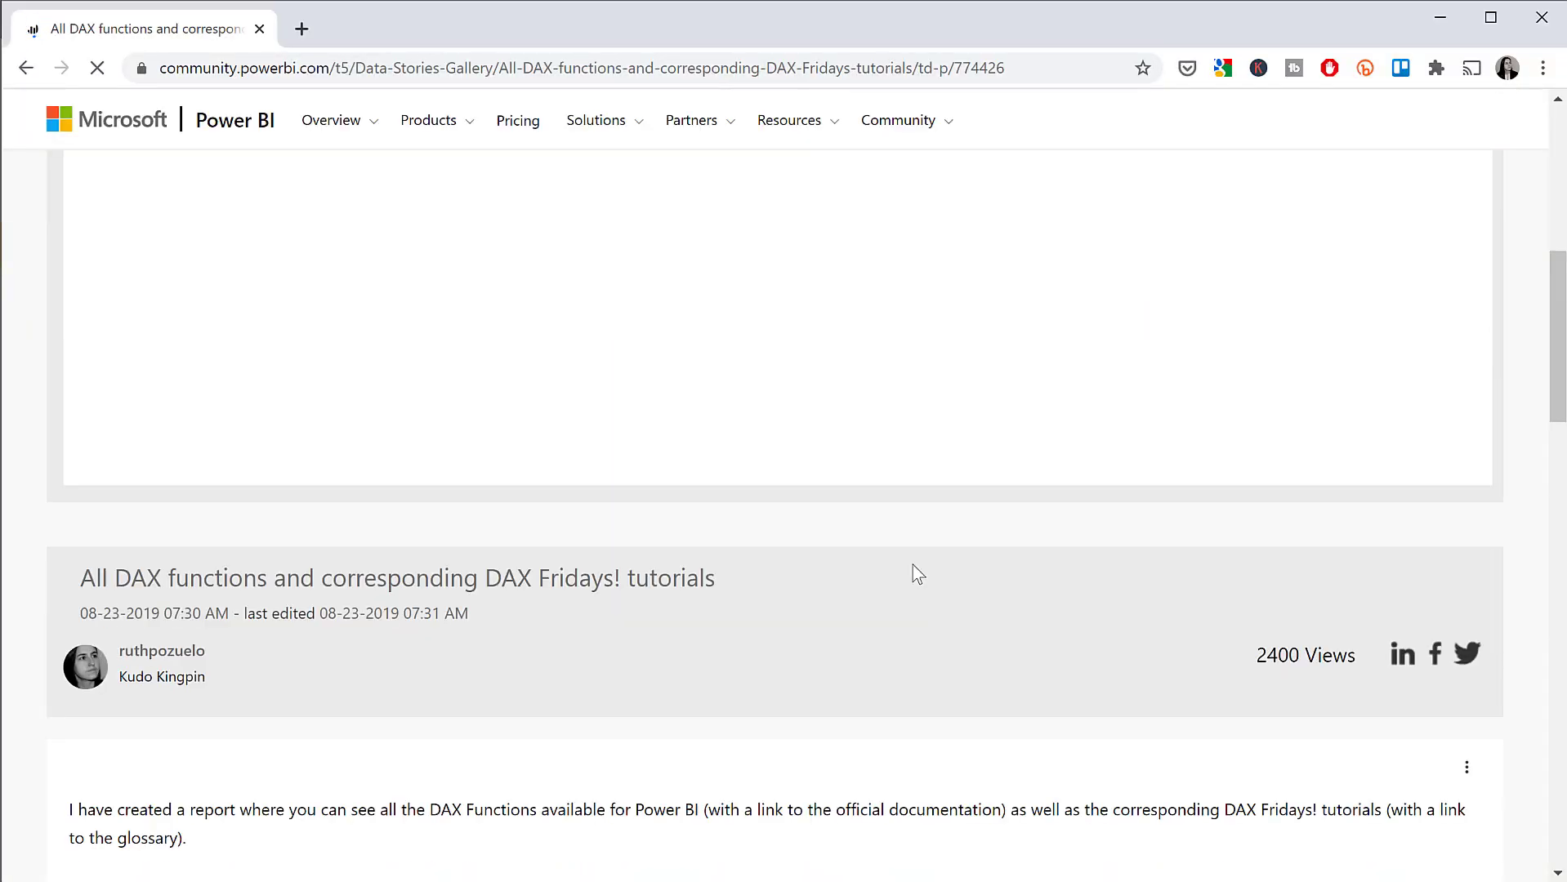
scroll(913, 570, "up", 5)
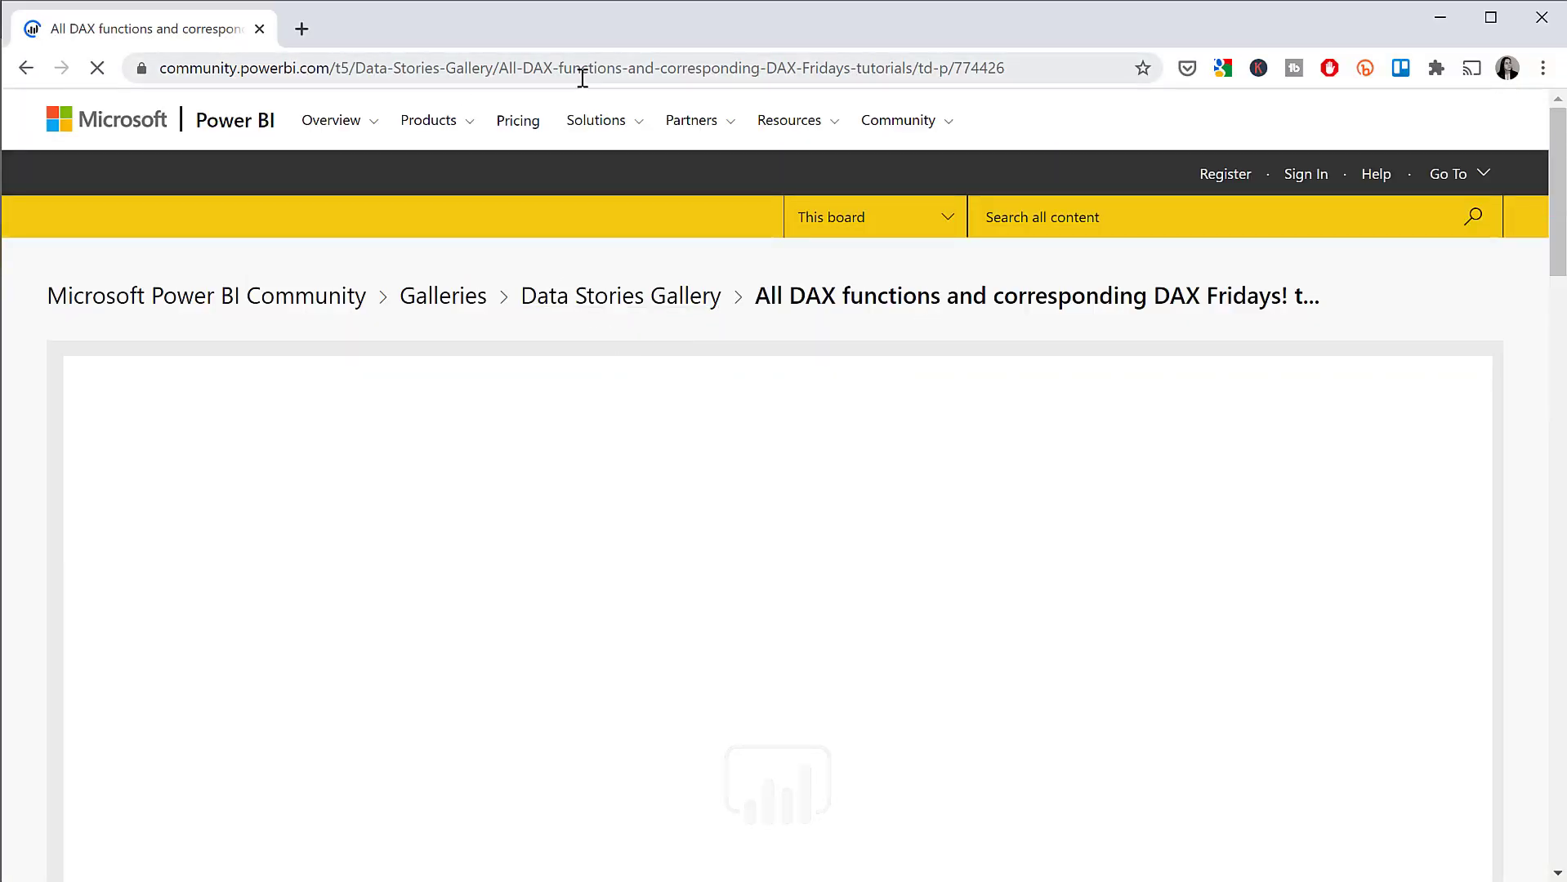
scroll(801, 580, "down", 6)
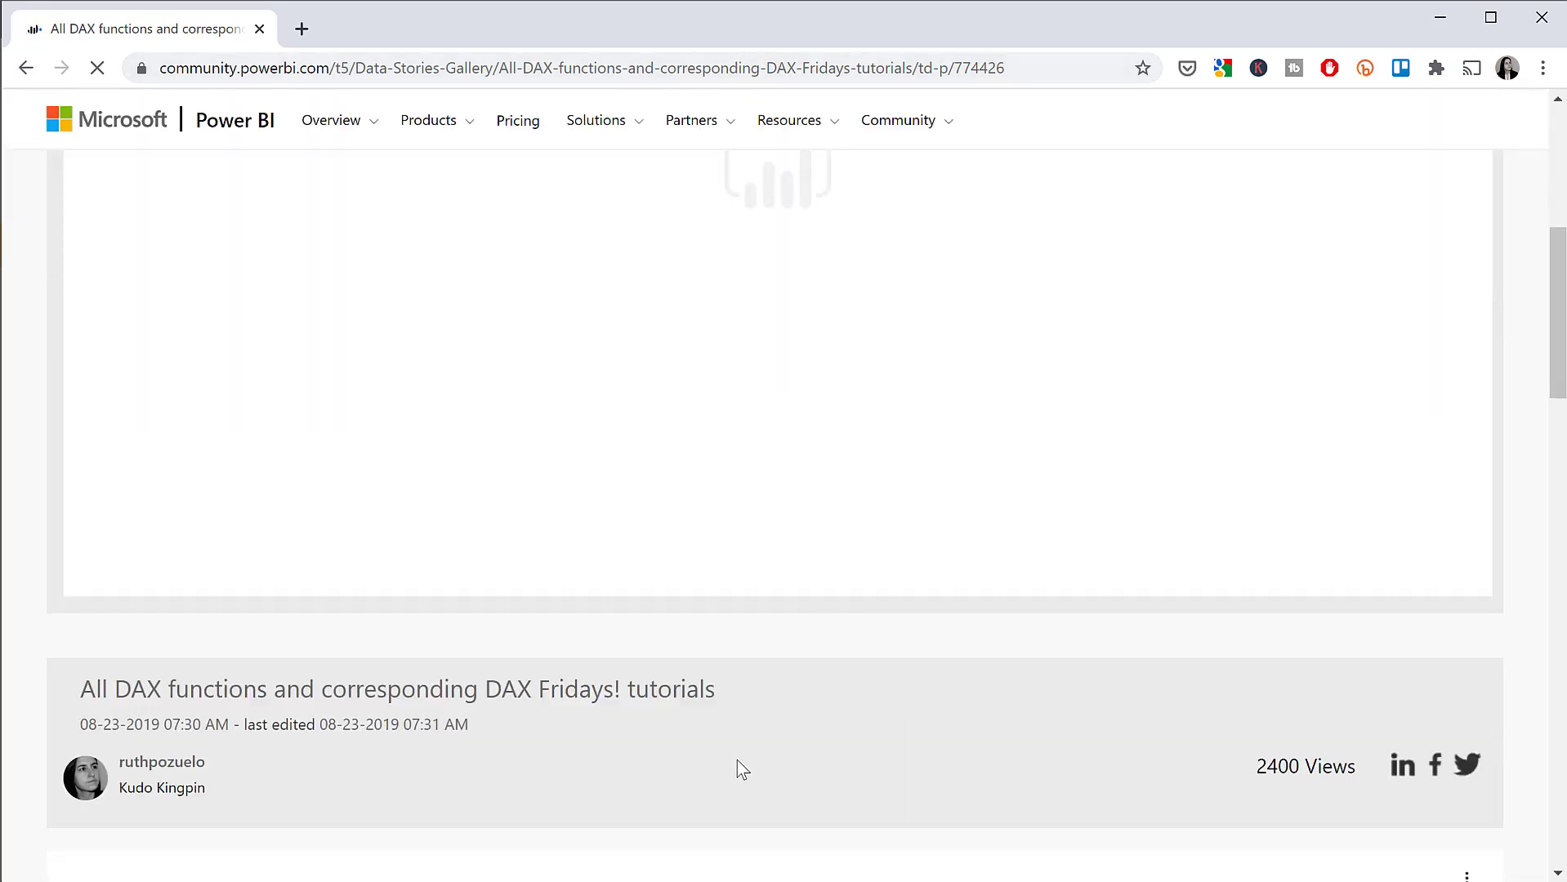
scroll(853, 717, "down", 8)
scroll(669, 719, "down", 4)
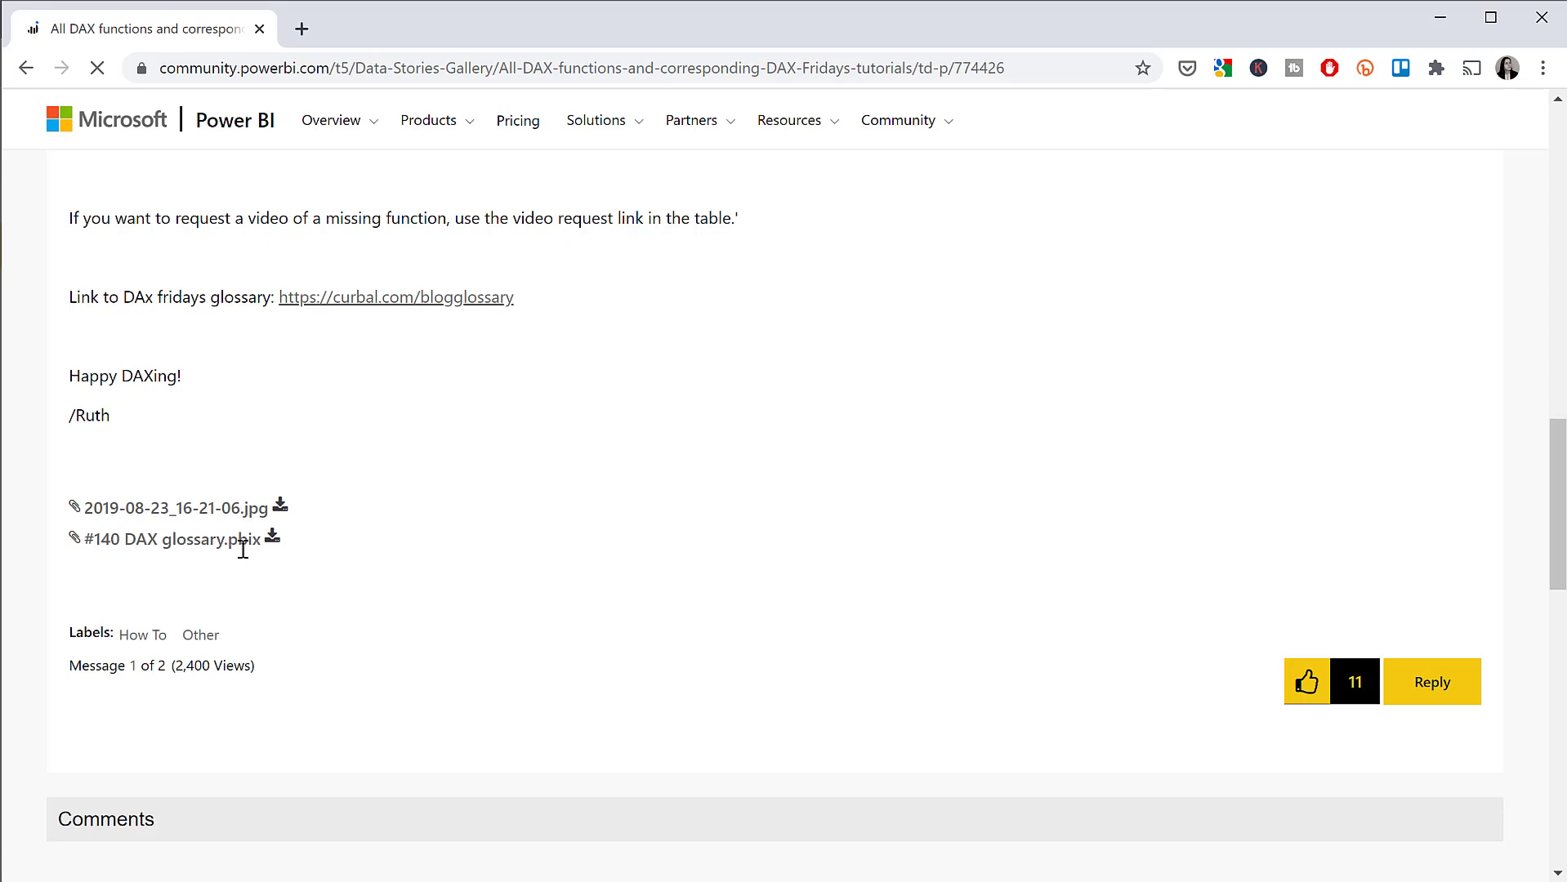
scroll(741, 623, "down", 2)
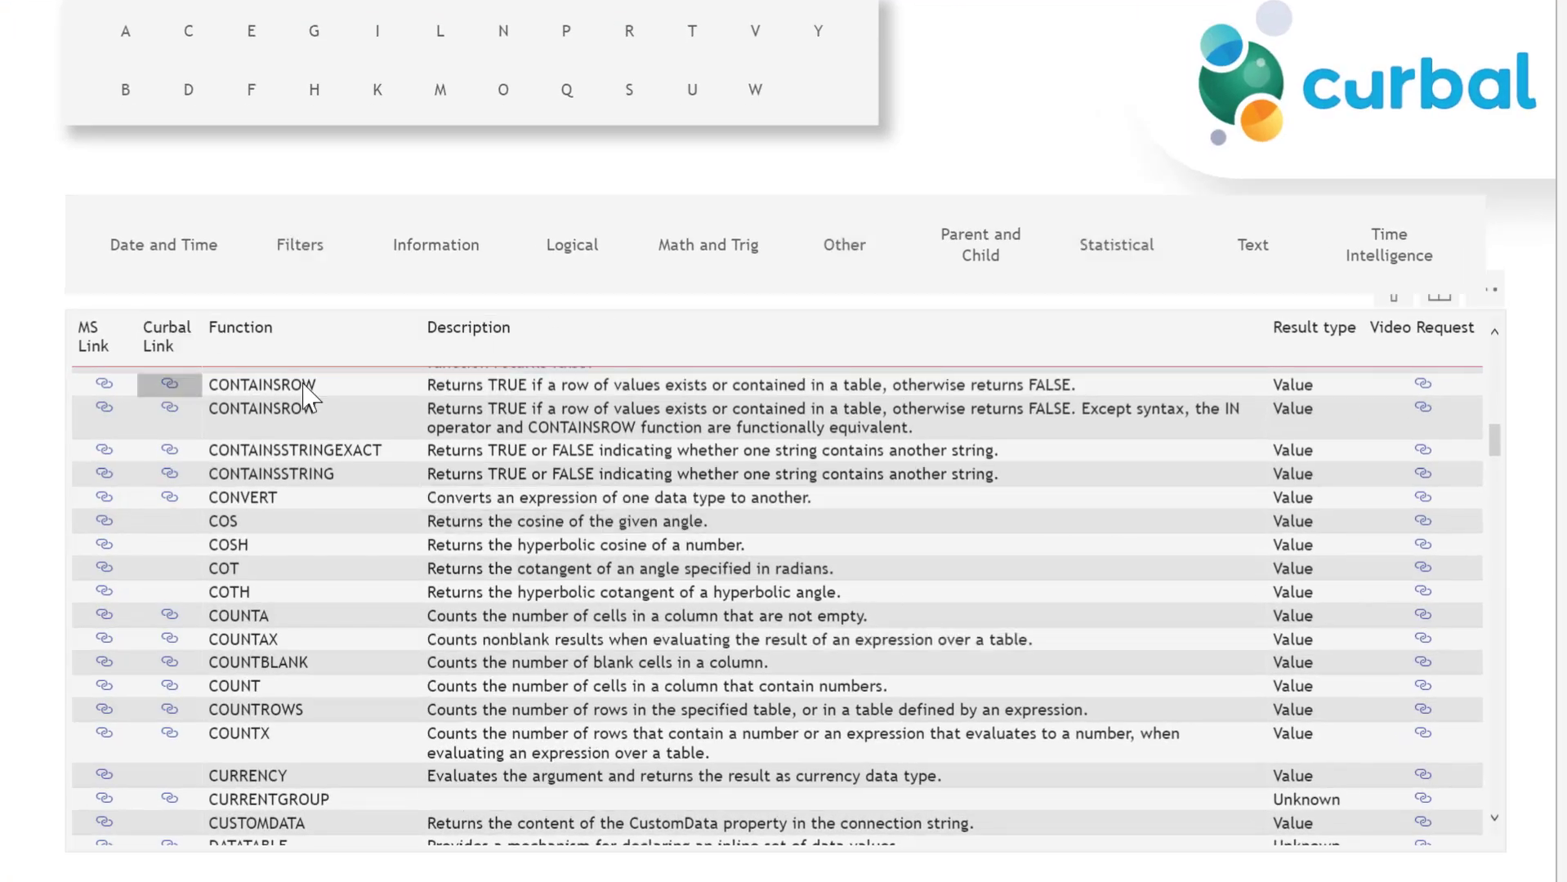
scroll(225, 425, "up", 15)
scroll(227, 424, "up", 1)
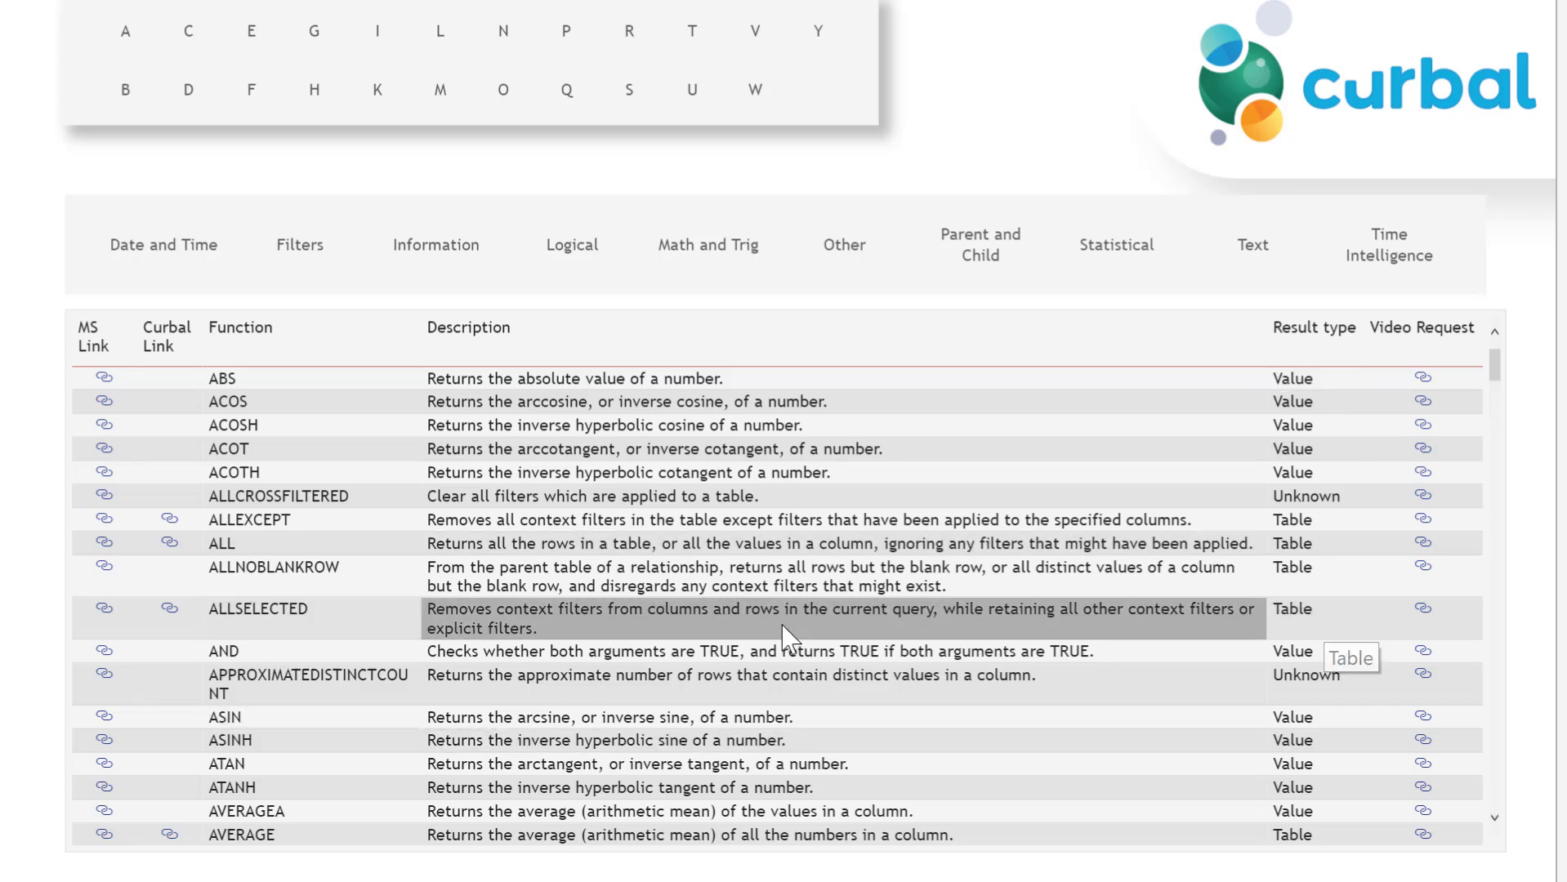
- Scroll the glossary table from ABS down to the DATES functions such as DATESMTD
scroll(1226, 612, "down", 4)
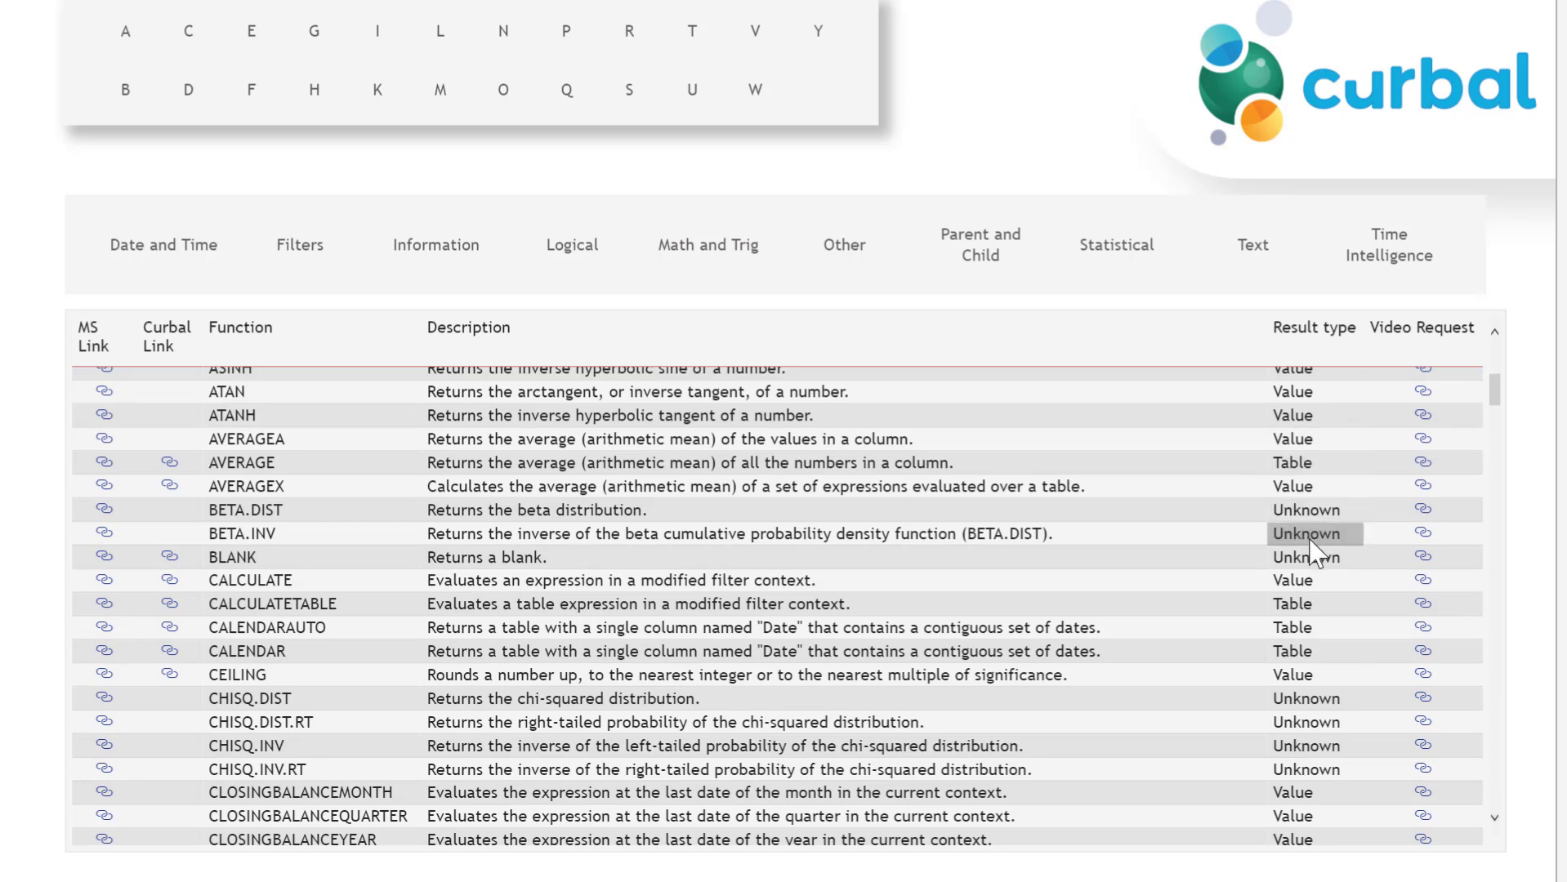
scroll(1315, 580, "down", 3)
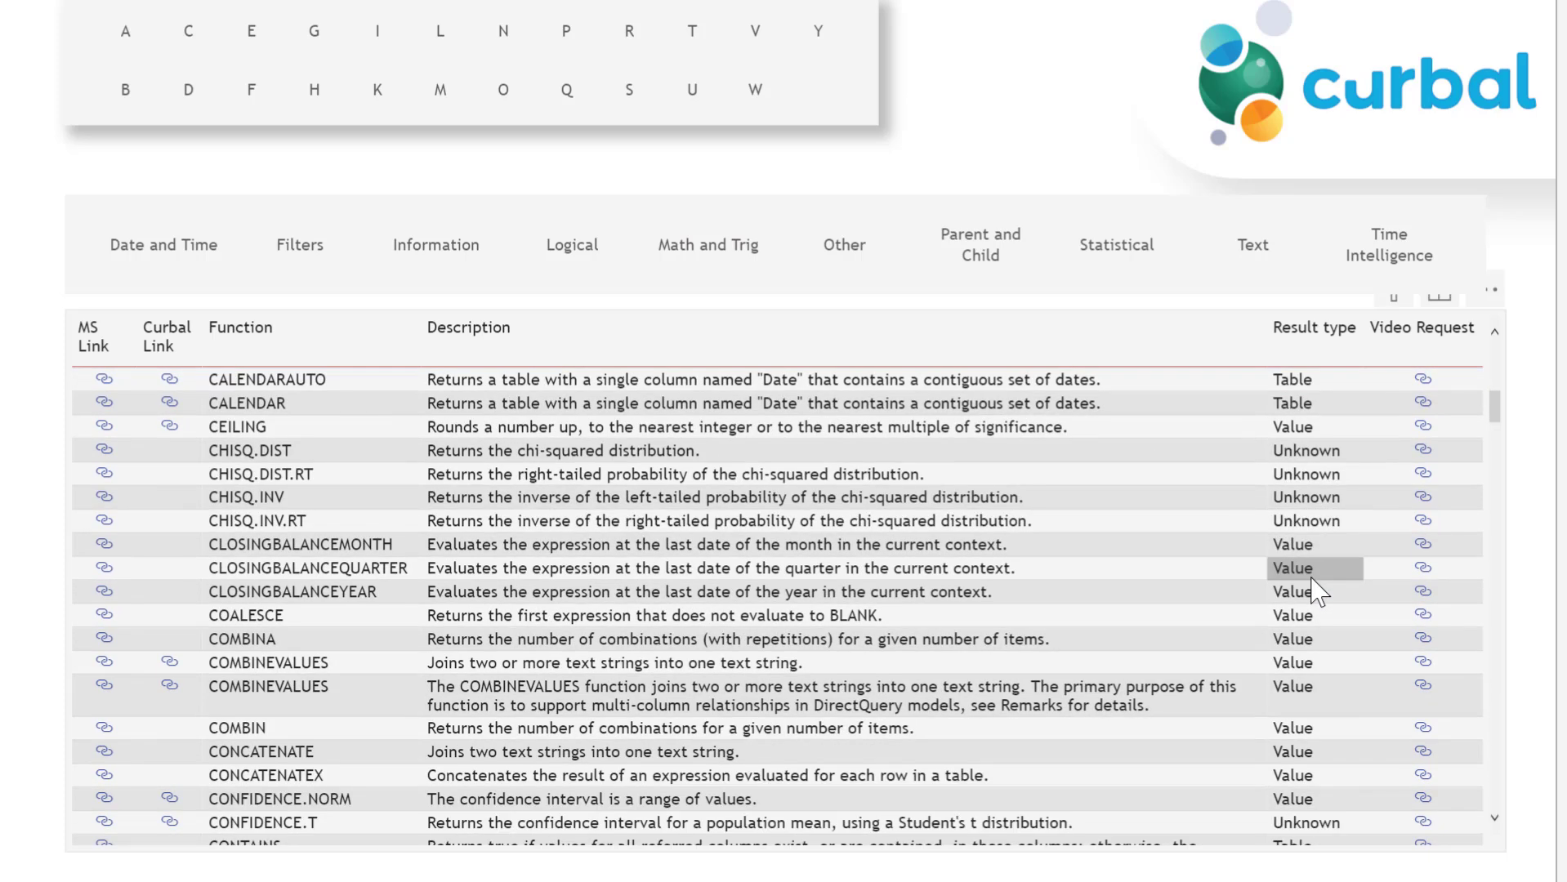
scroll(1311, 690, "down", 2)
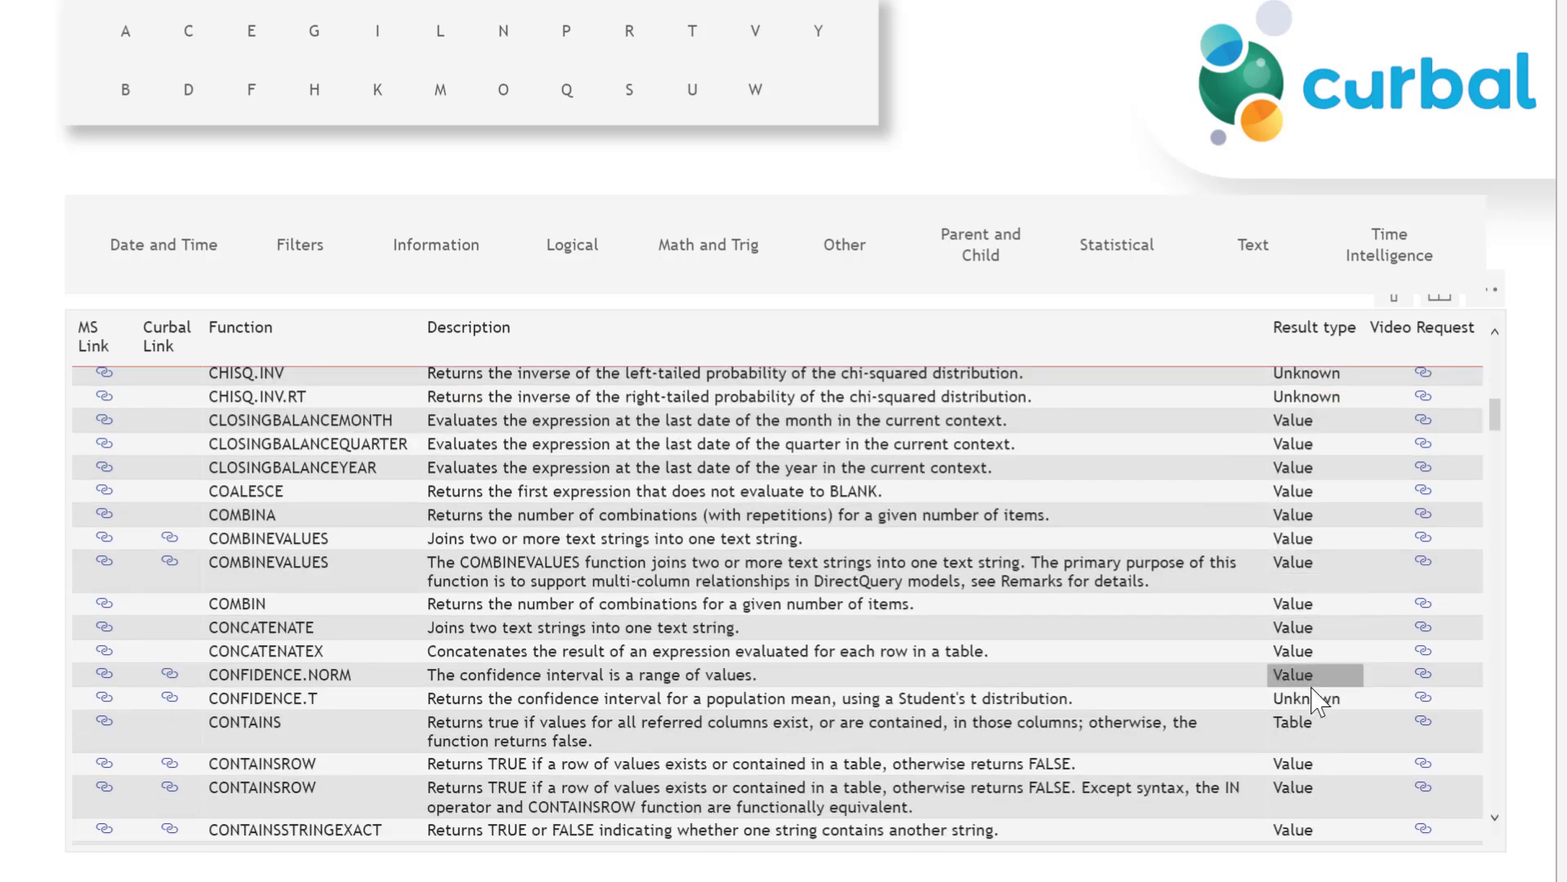
scroll(1313, 564, "down", 5)
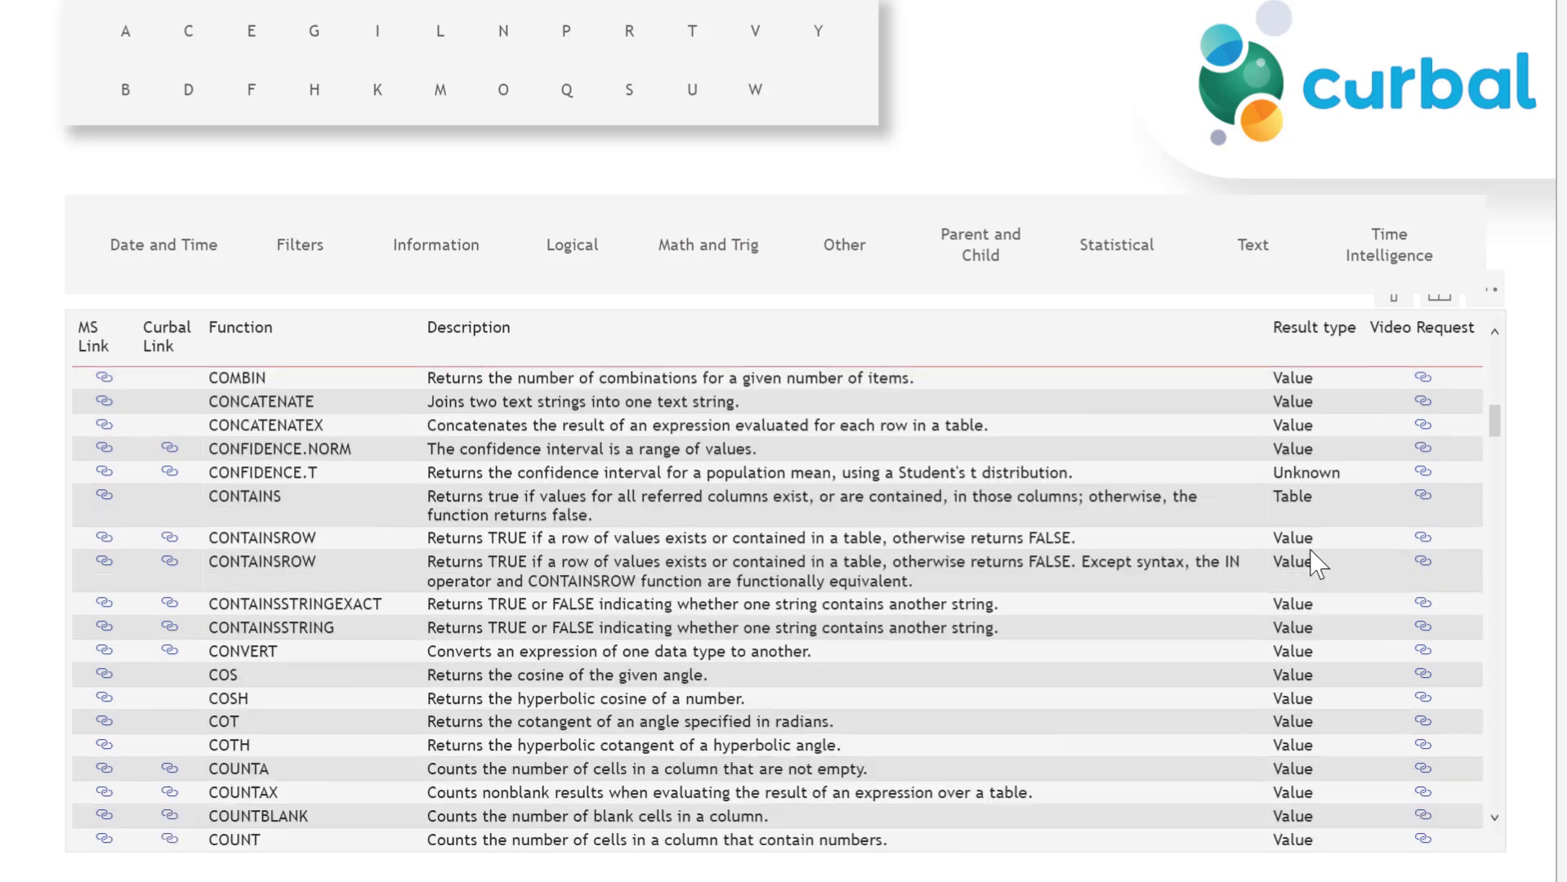
scroll(1315, 572, "down", 3)
scroll(1328, 735, "down", 5)
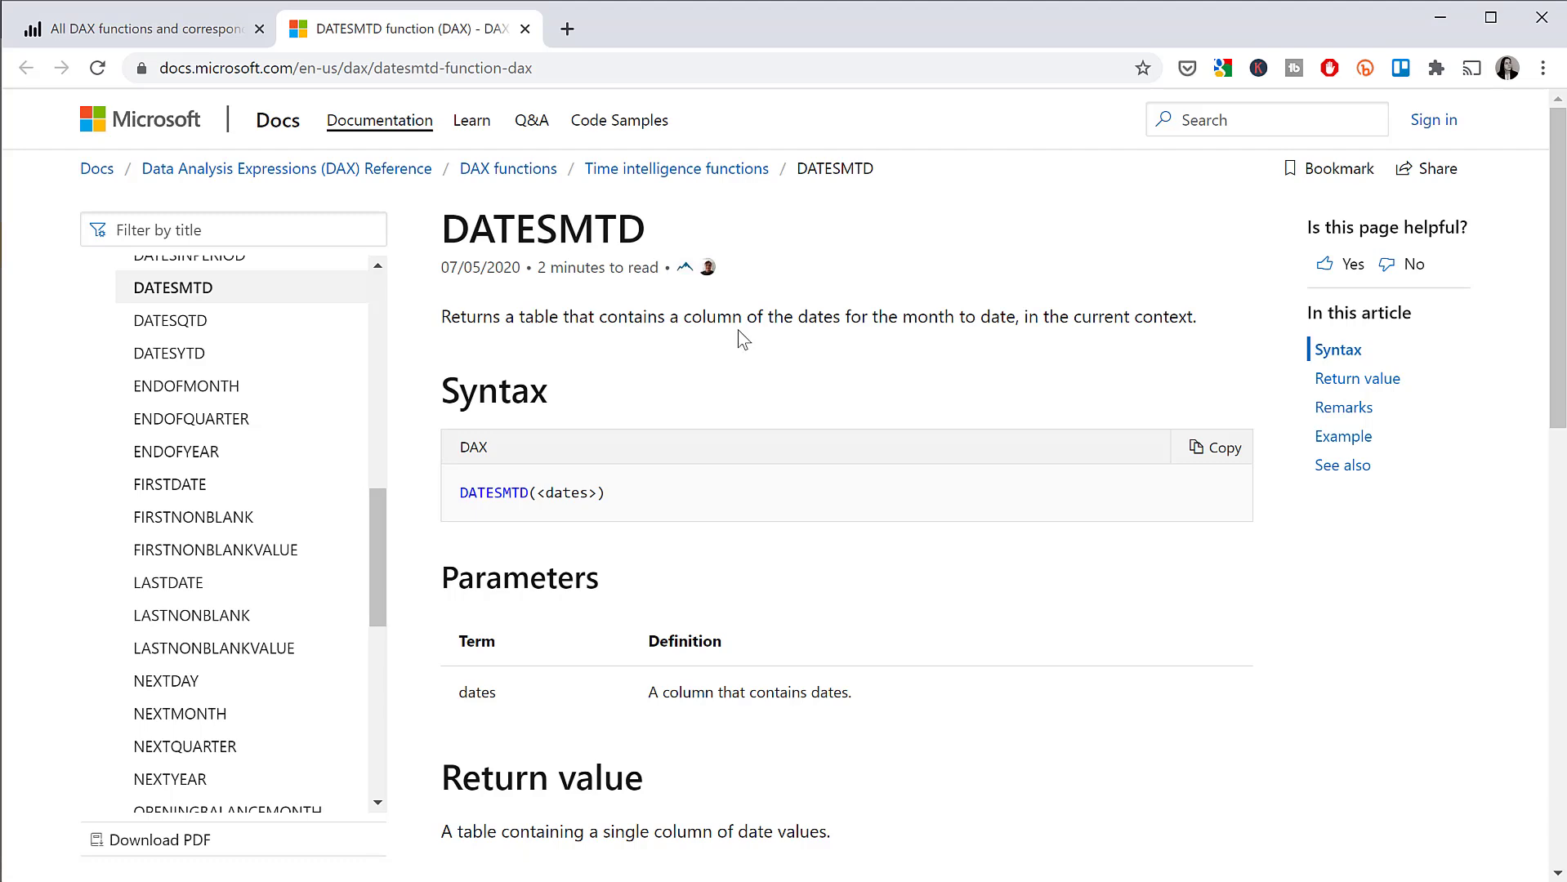
- Highlight DATESMTD's Return value (a table of dates), then switch back to Power BI Desktop
scroll(871, 495, "down", 4)
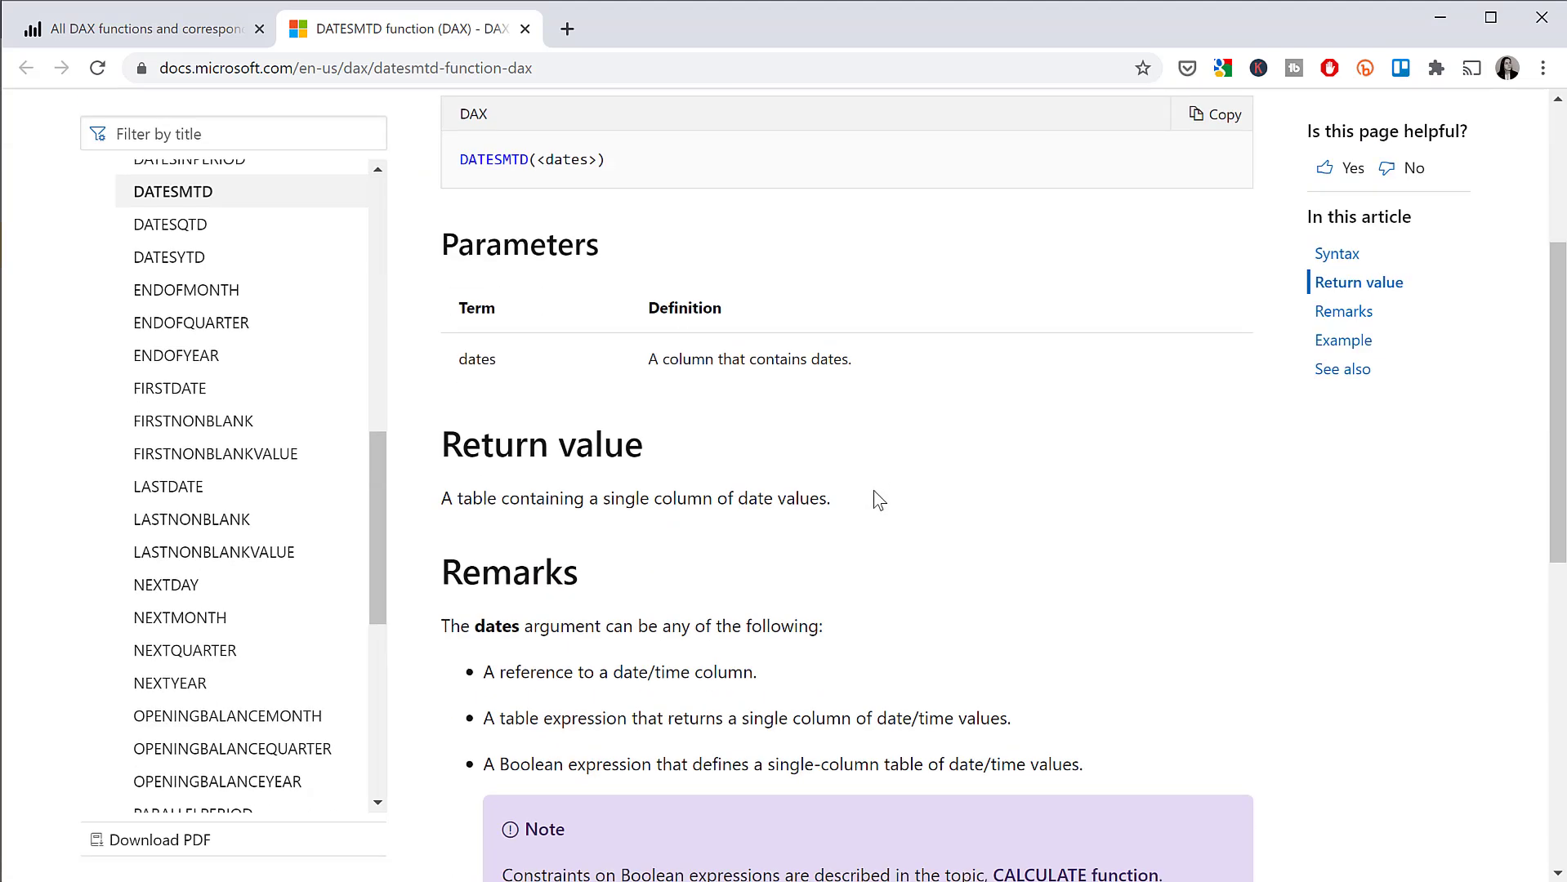
left_click_drag(420, 443, 886, 480)
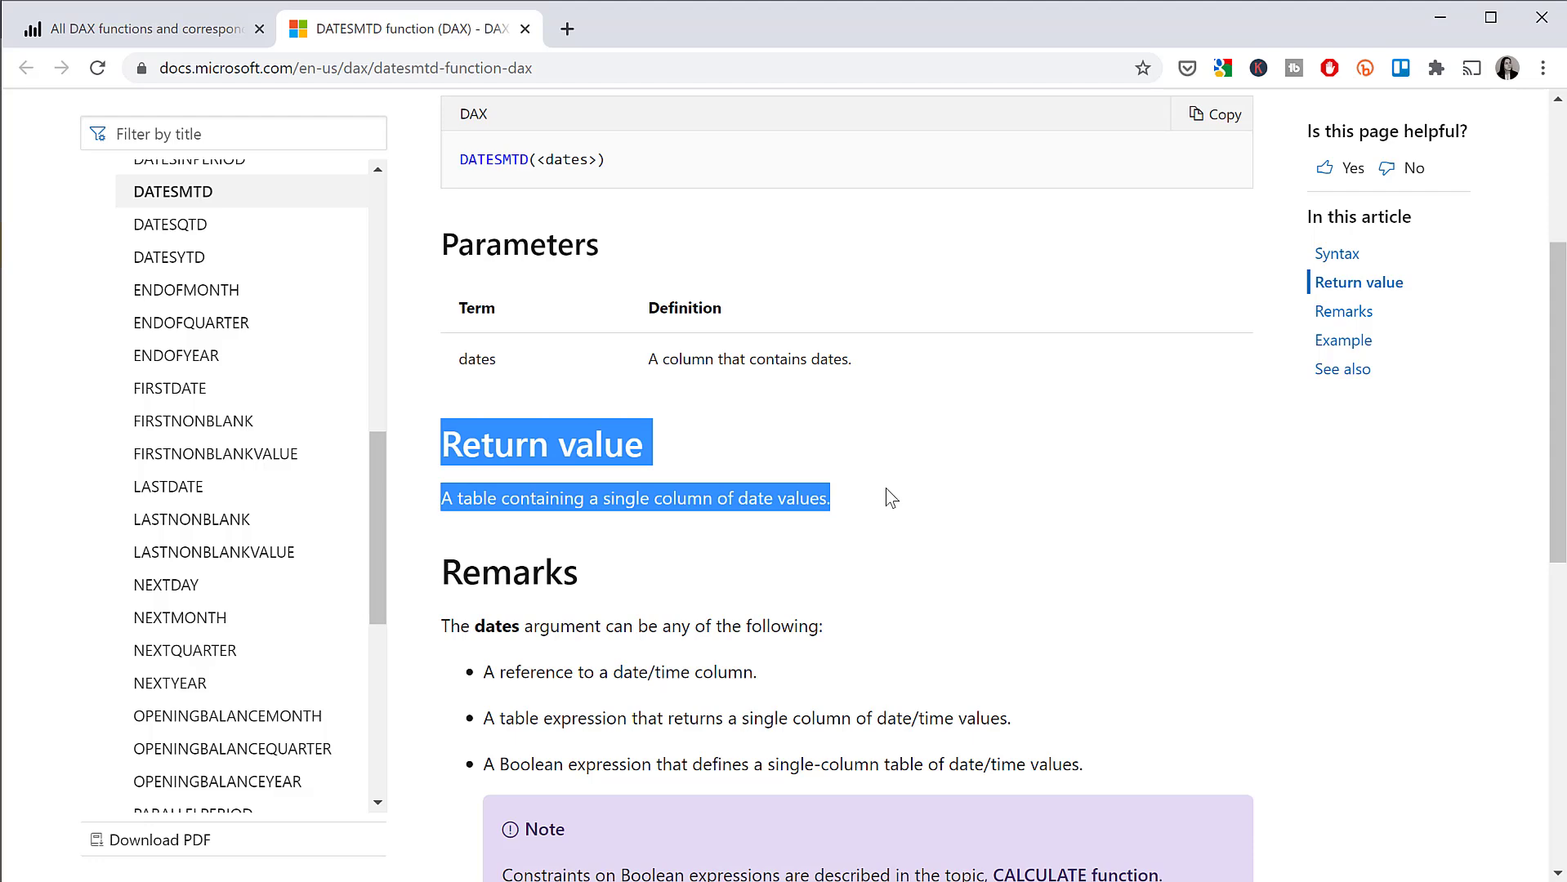
left_click(890, 498)
scroll(871, 434, "up", 4)
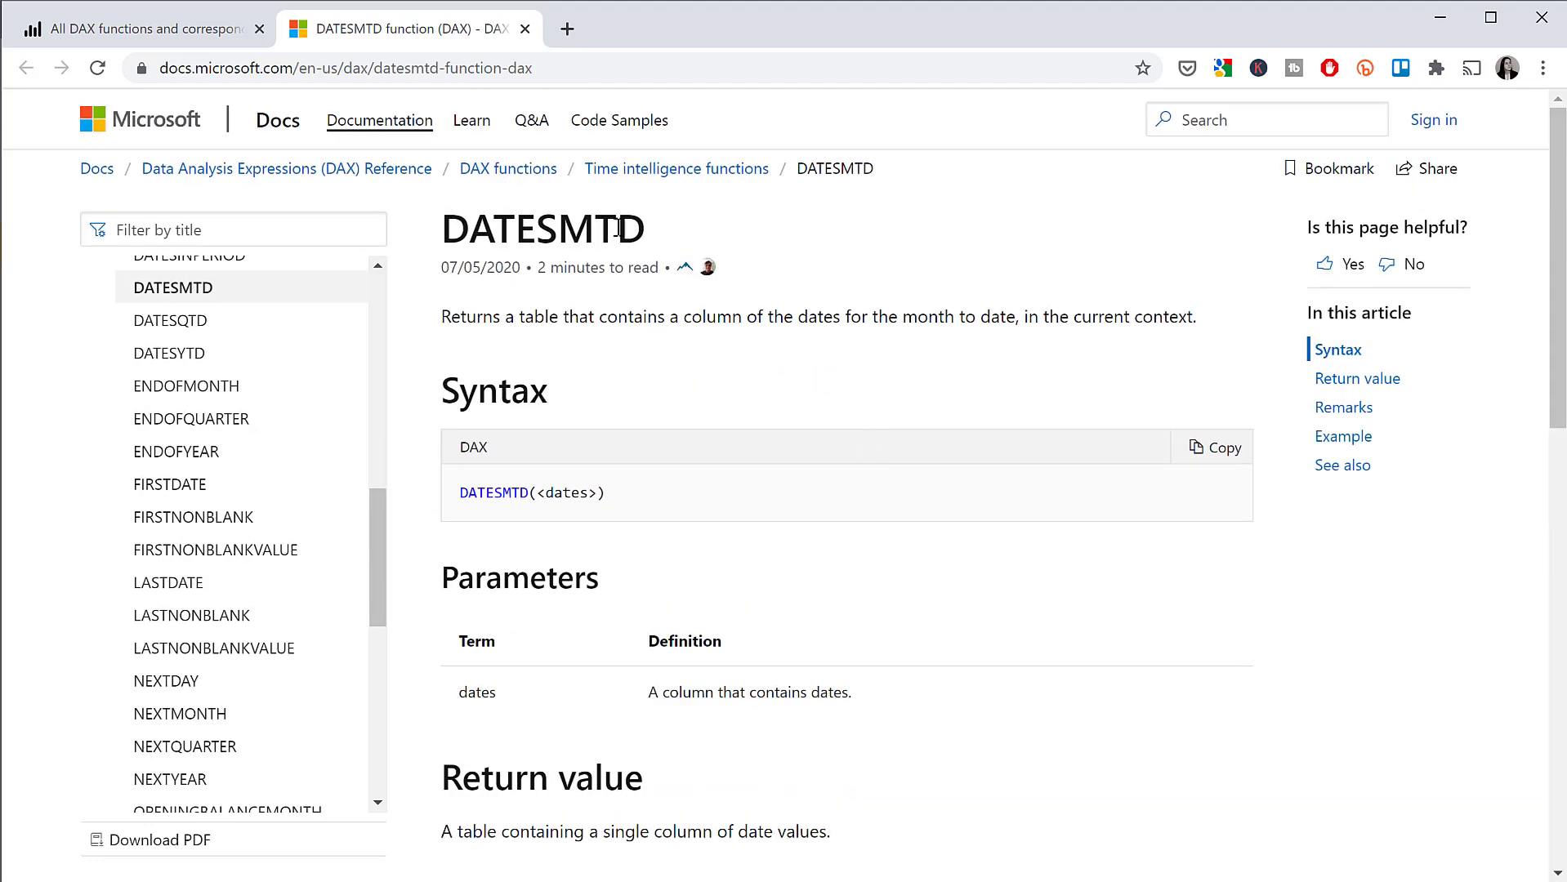
scroll(916, 440, "down", 4)
left_click_drag(440, 500, 903, 505)
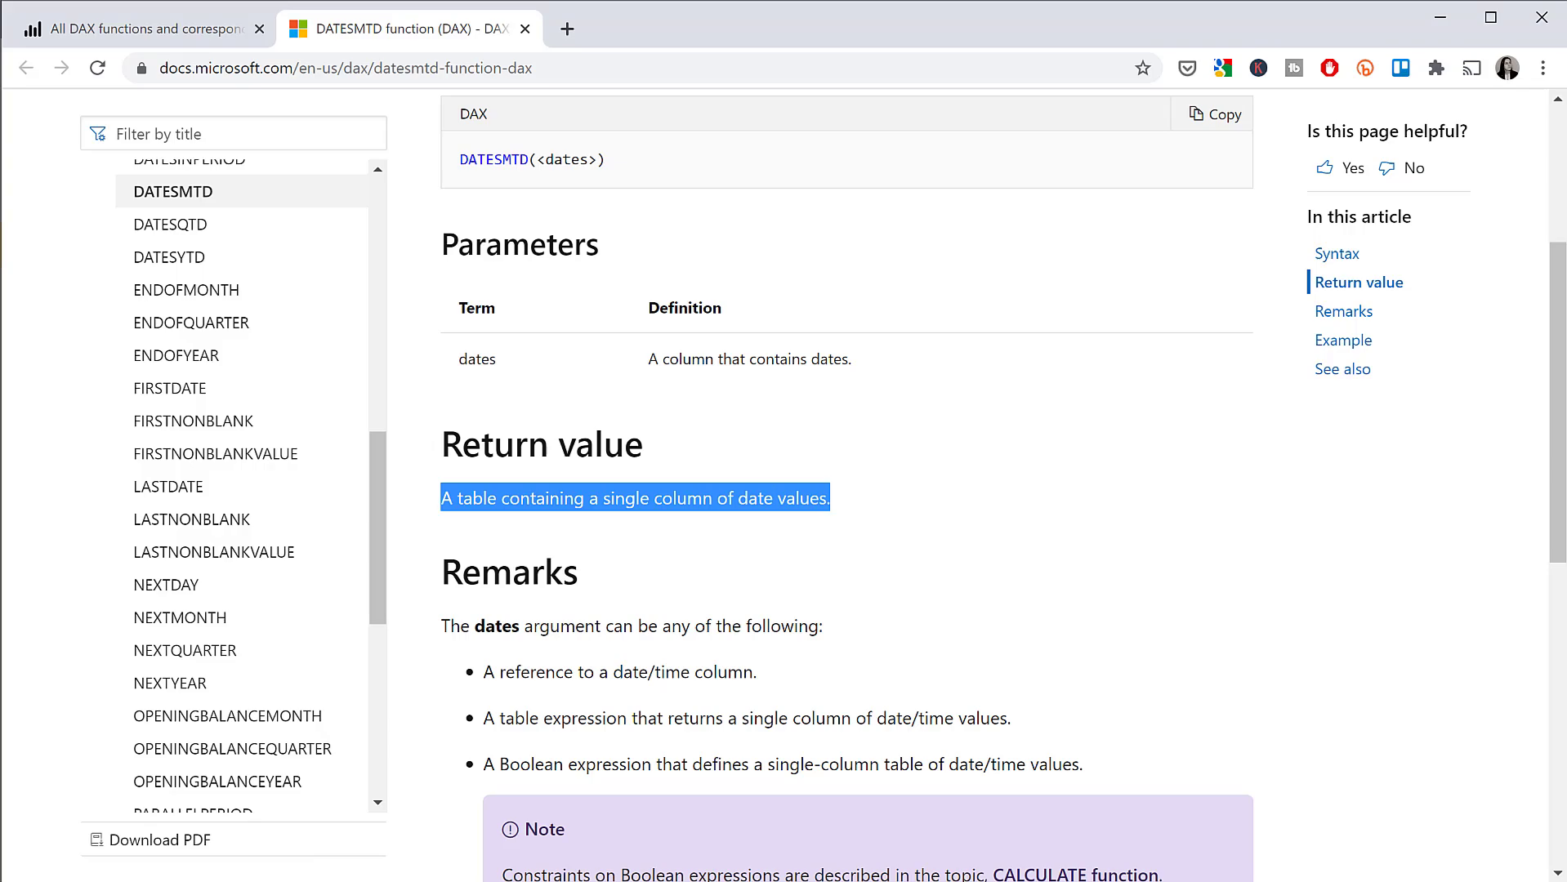
left_click(307, 880)
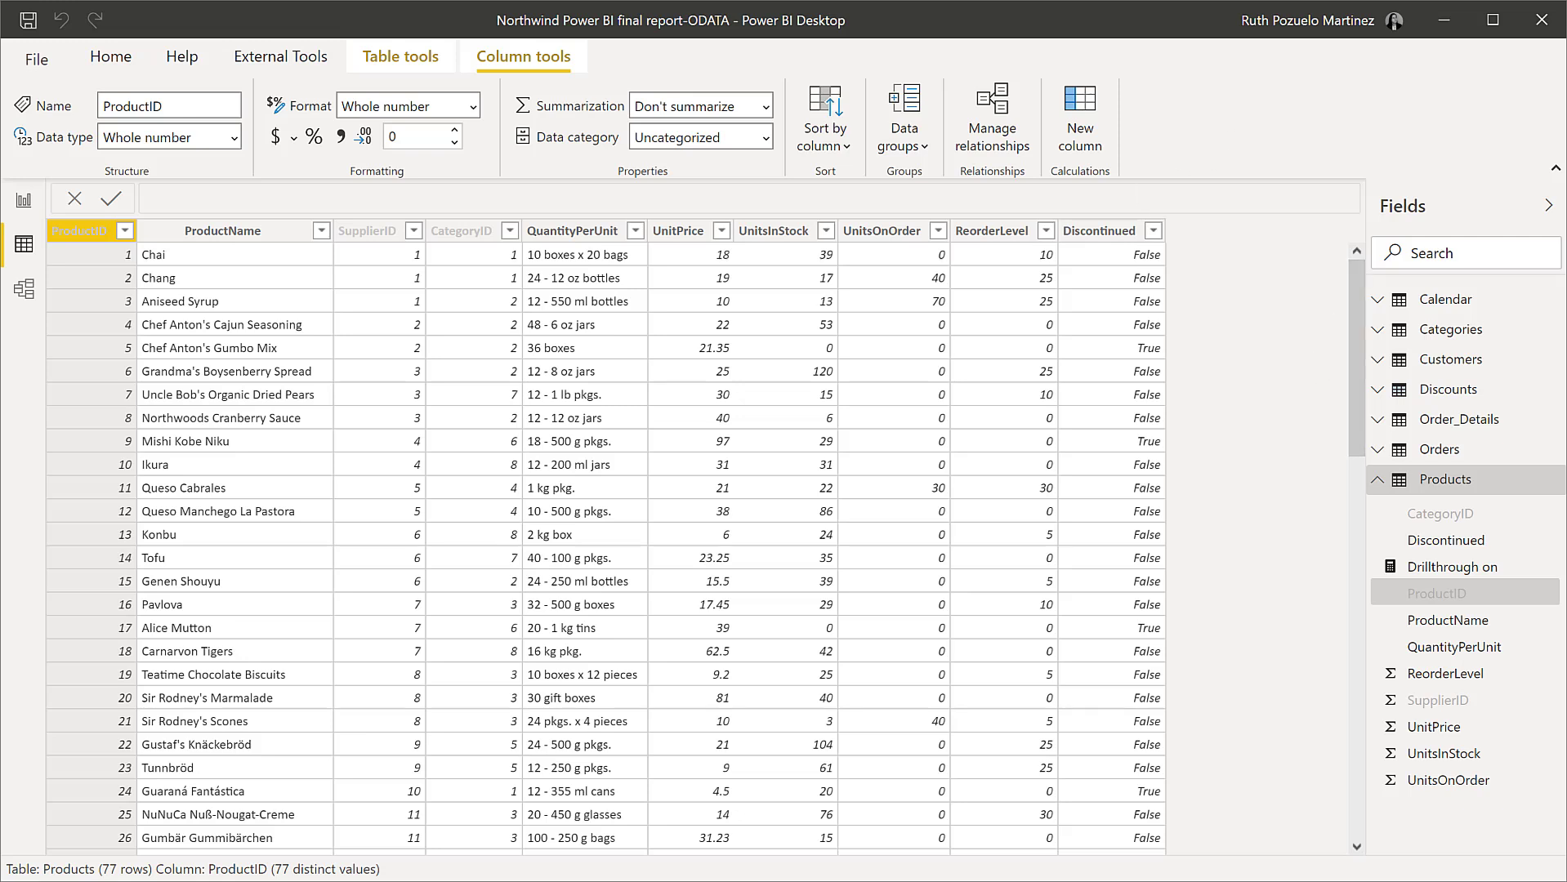
- Create a new calculated table with the formula Table = SUM(Discounts[Discounts]) and commit it
left_click(411, 58)
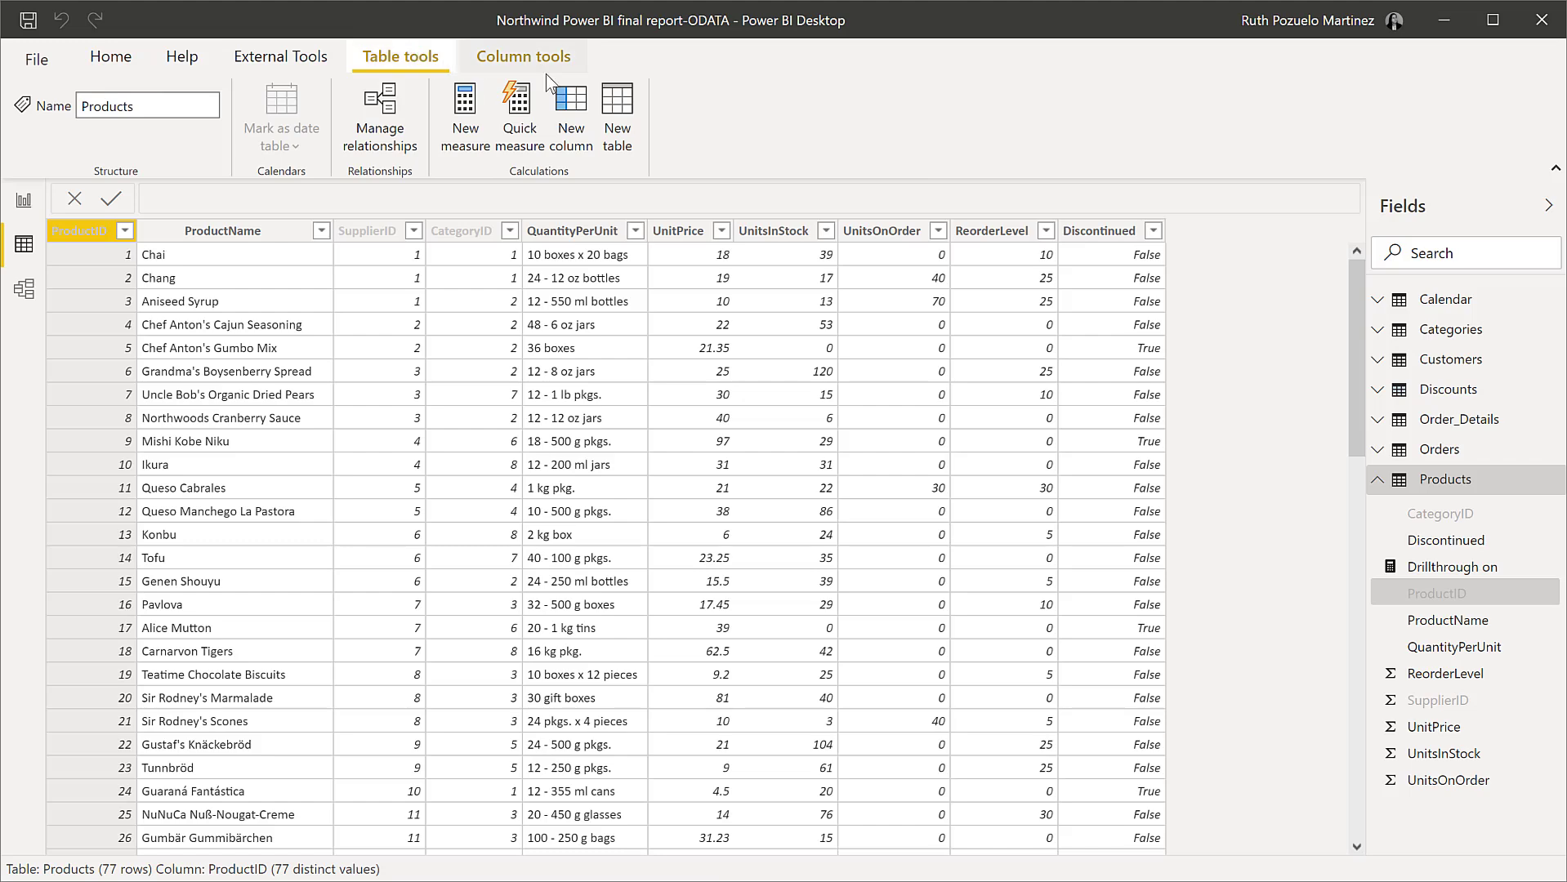
left_click(617, 106)
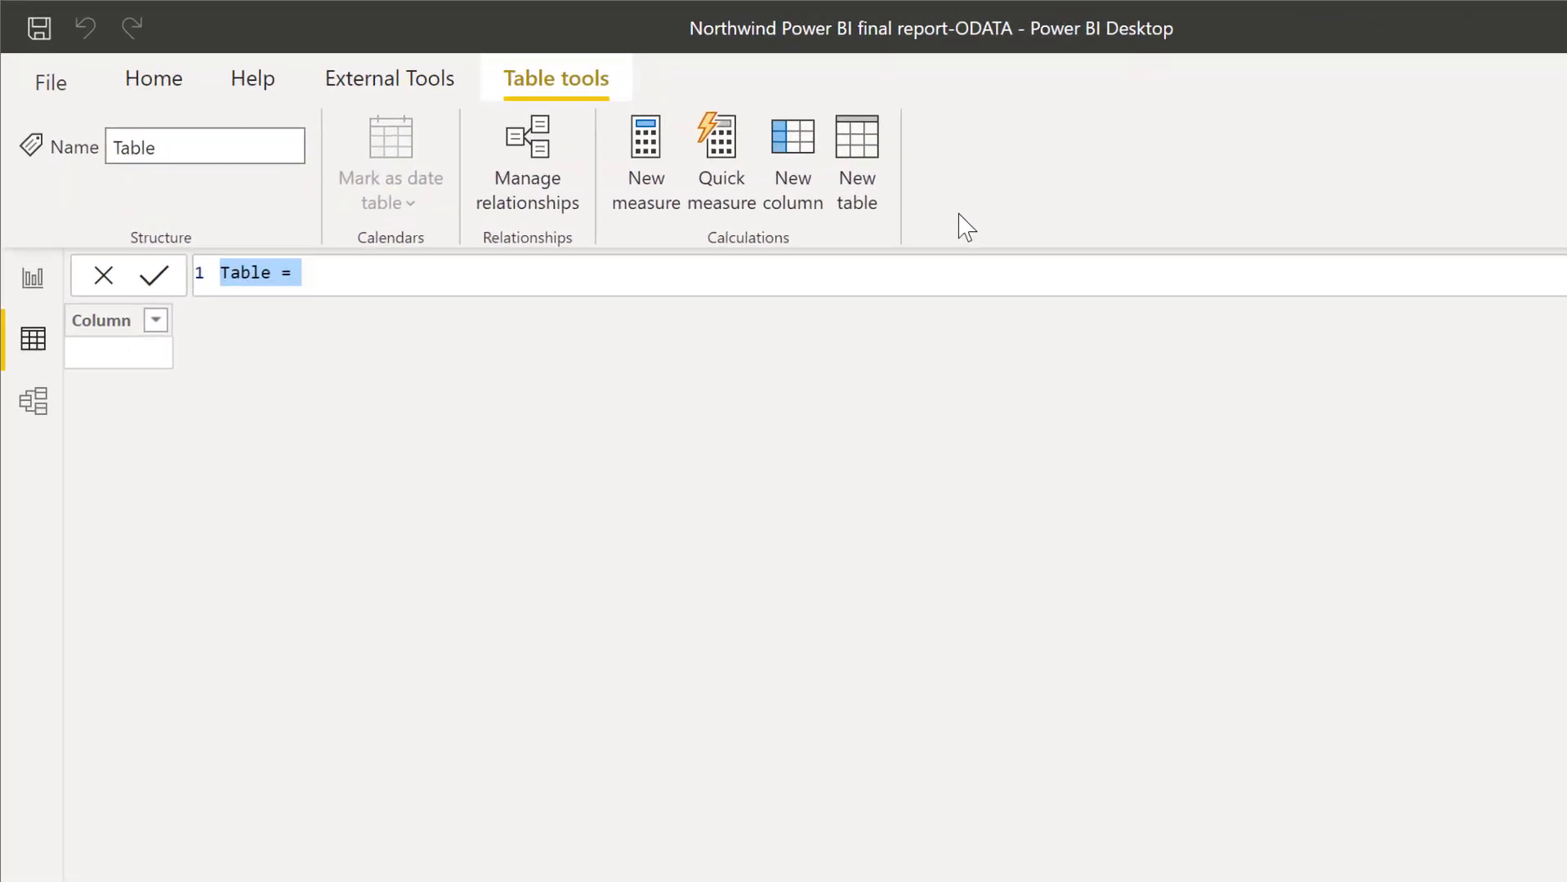
left_click(515, 276)
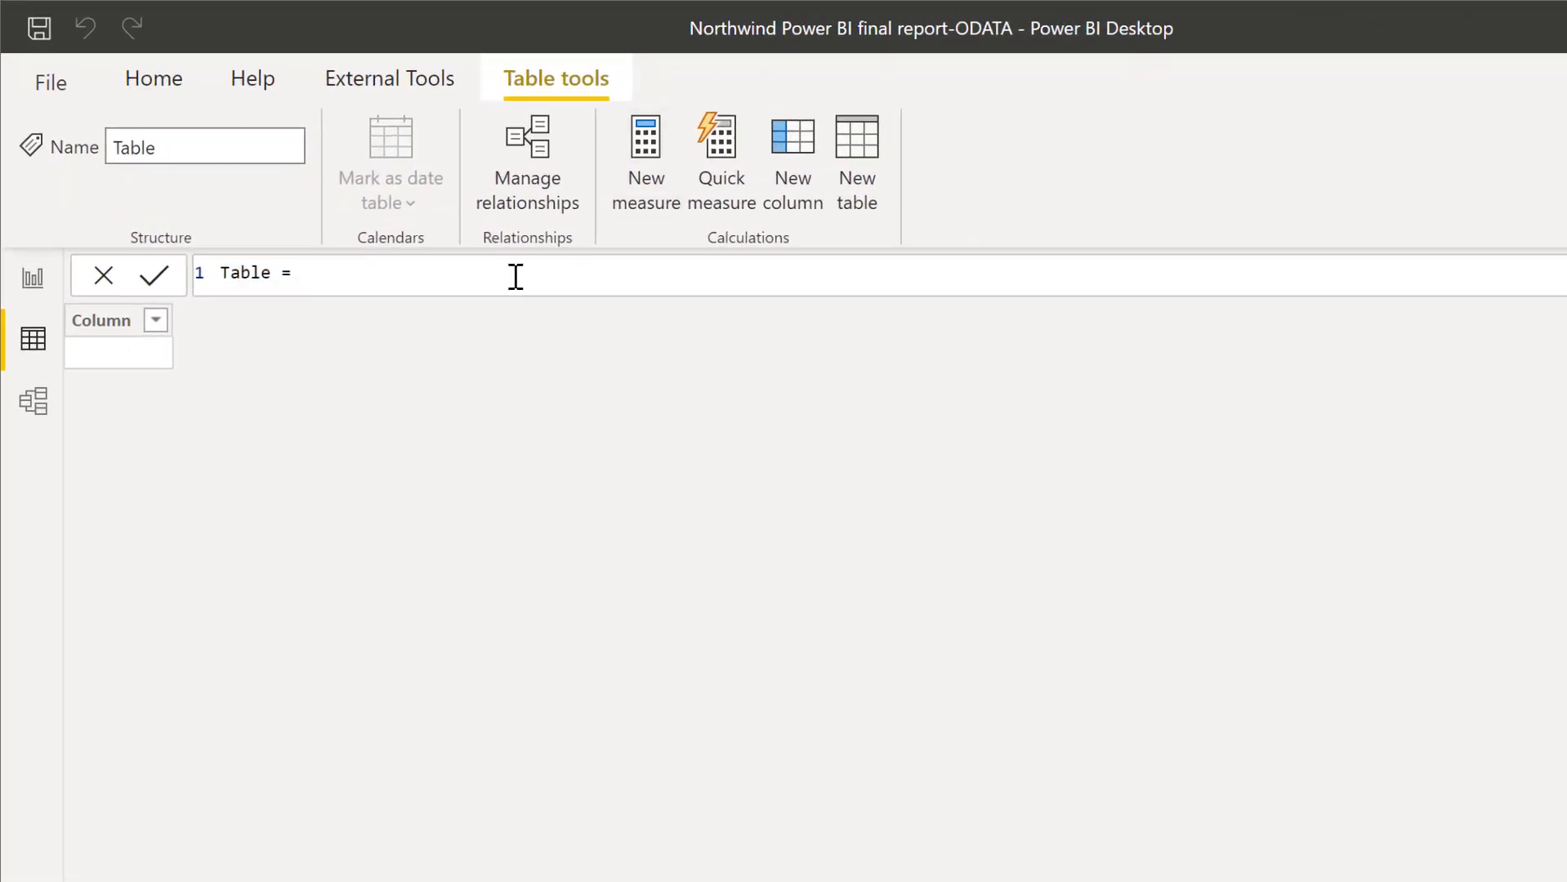
type("summ")
key("Tab")
key("BackSpace")
key("BackSpace")
key("BackSpace")
key("BackSpace")
key("BackSpace")
key("BackSpace")
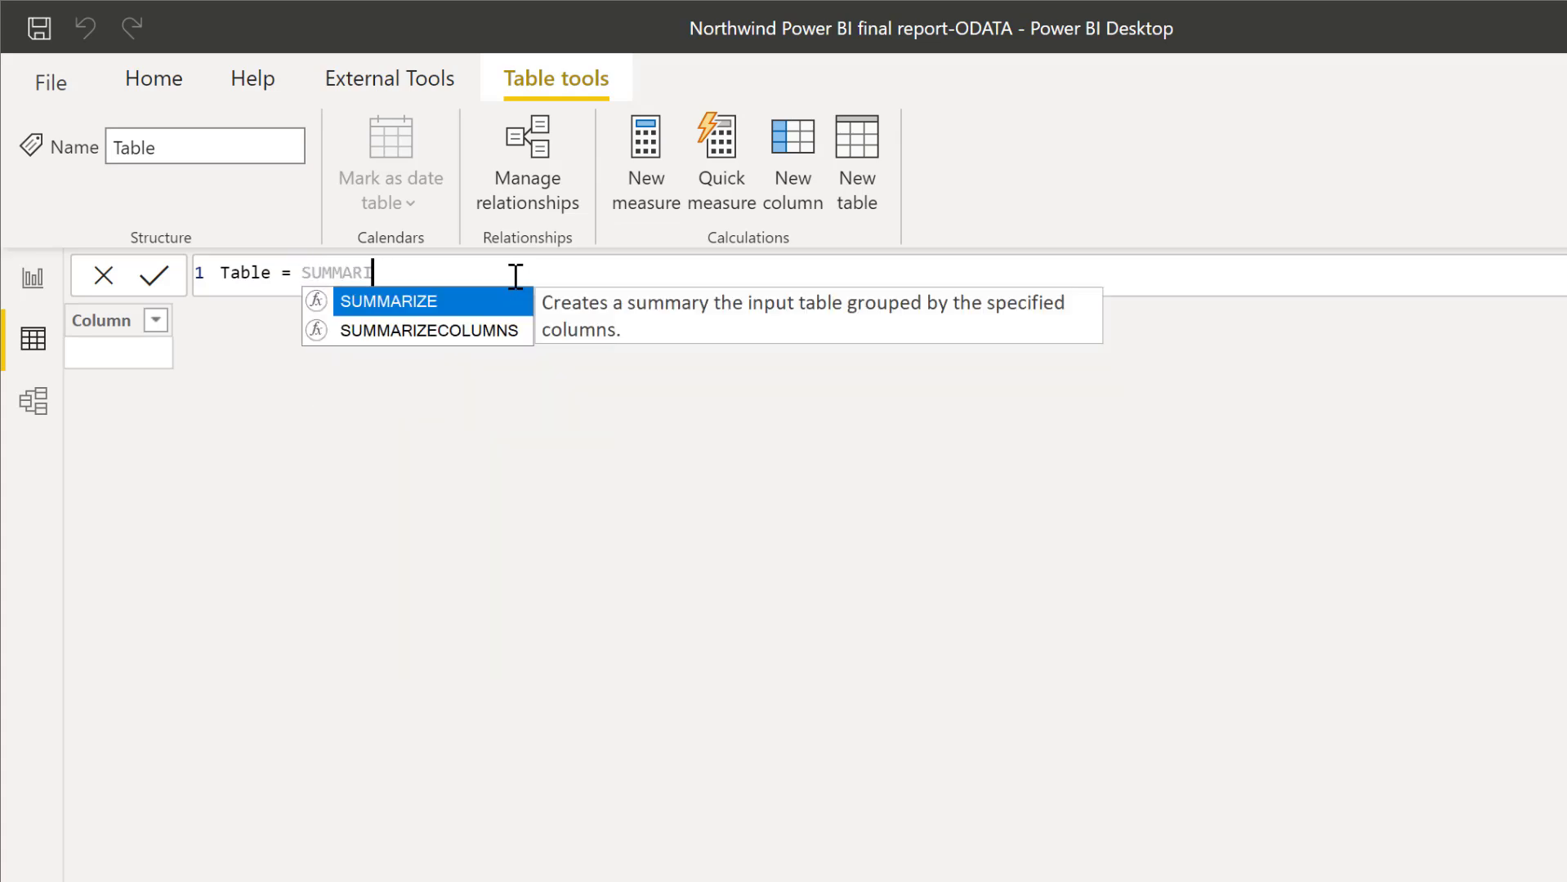
key("BackSpace")
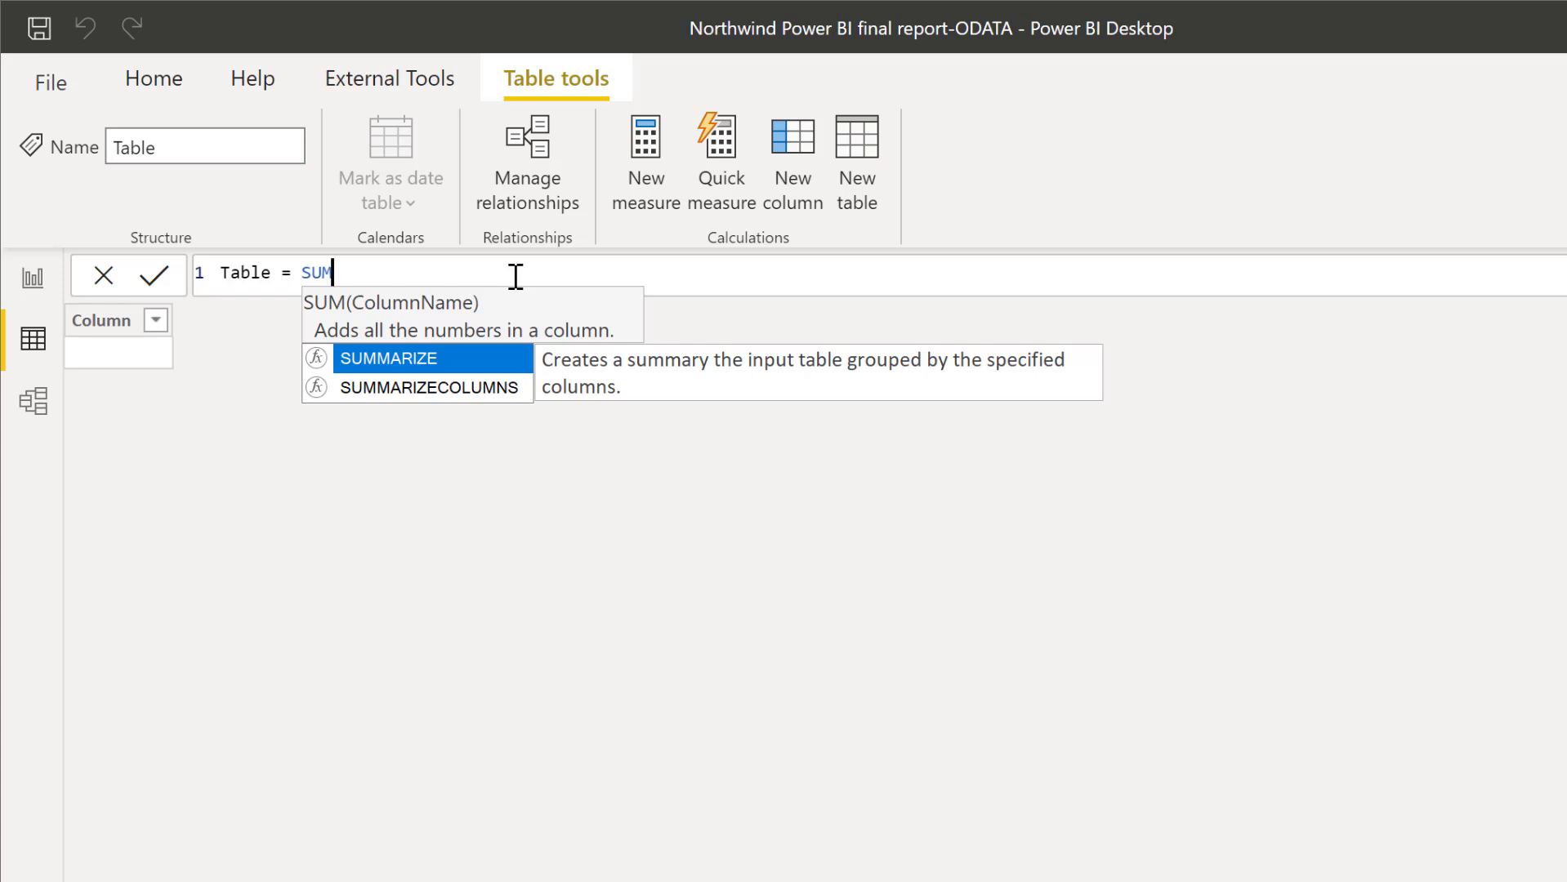
type("(")
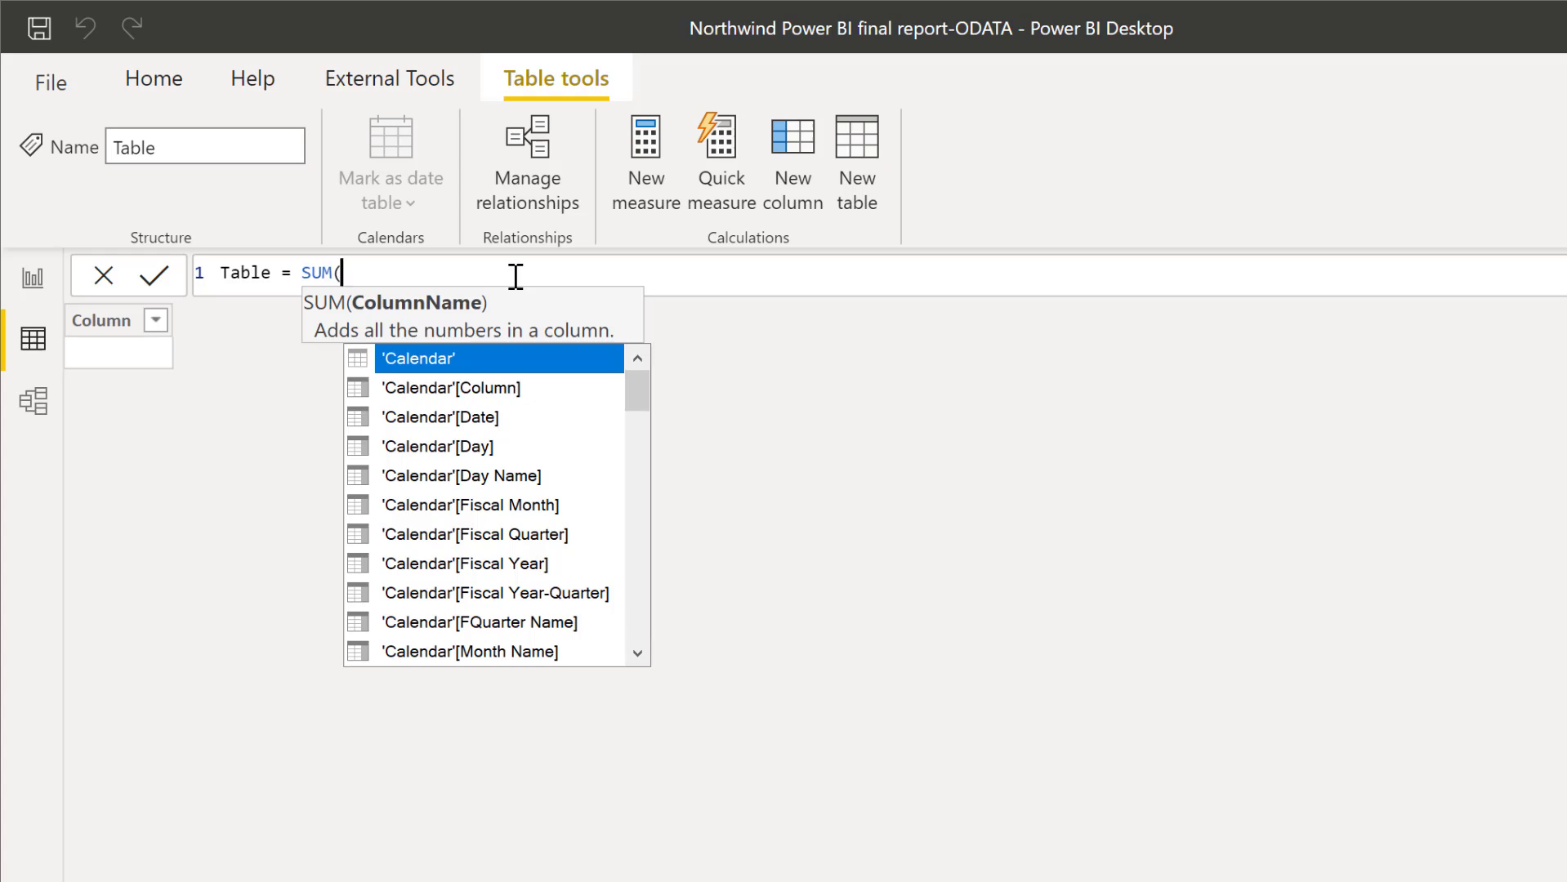
type("dis")
key("Down")
key("Tab")
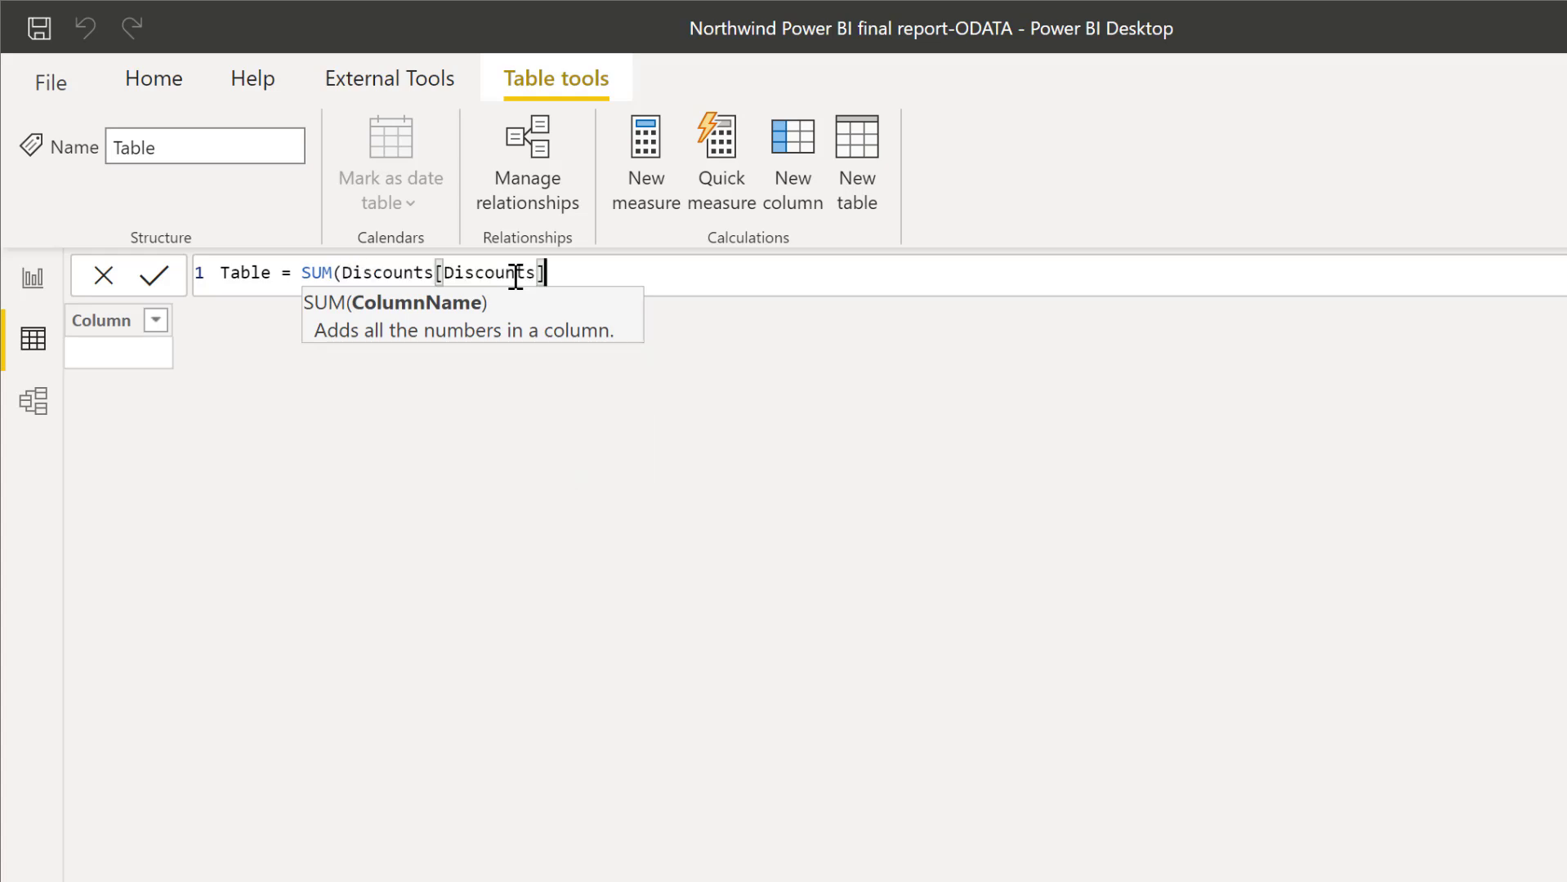
type(")")
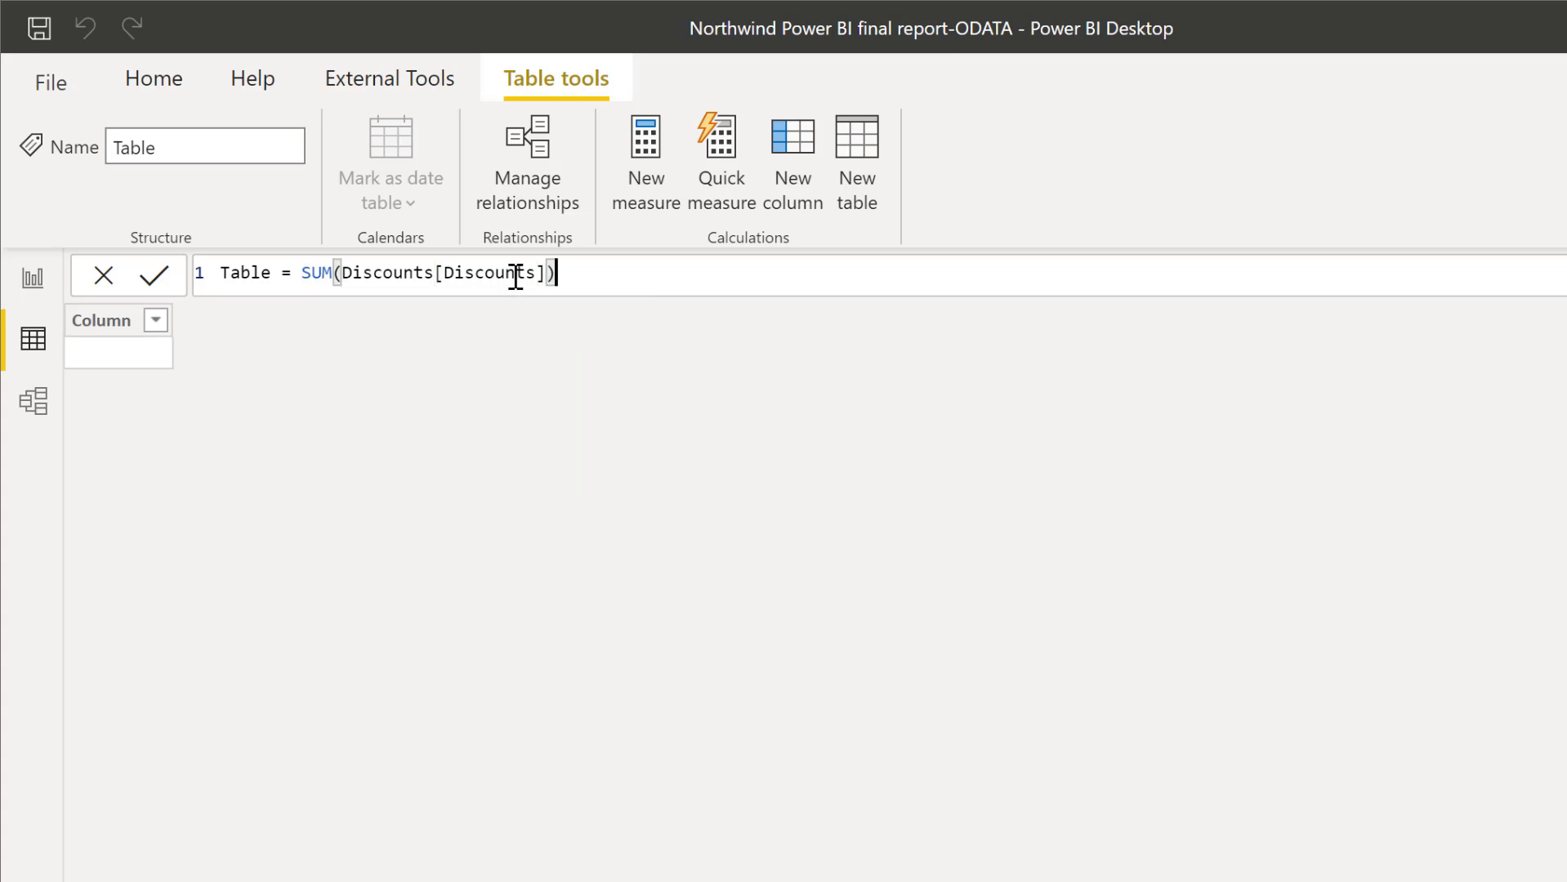
key("Return")
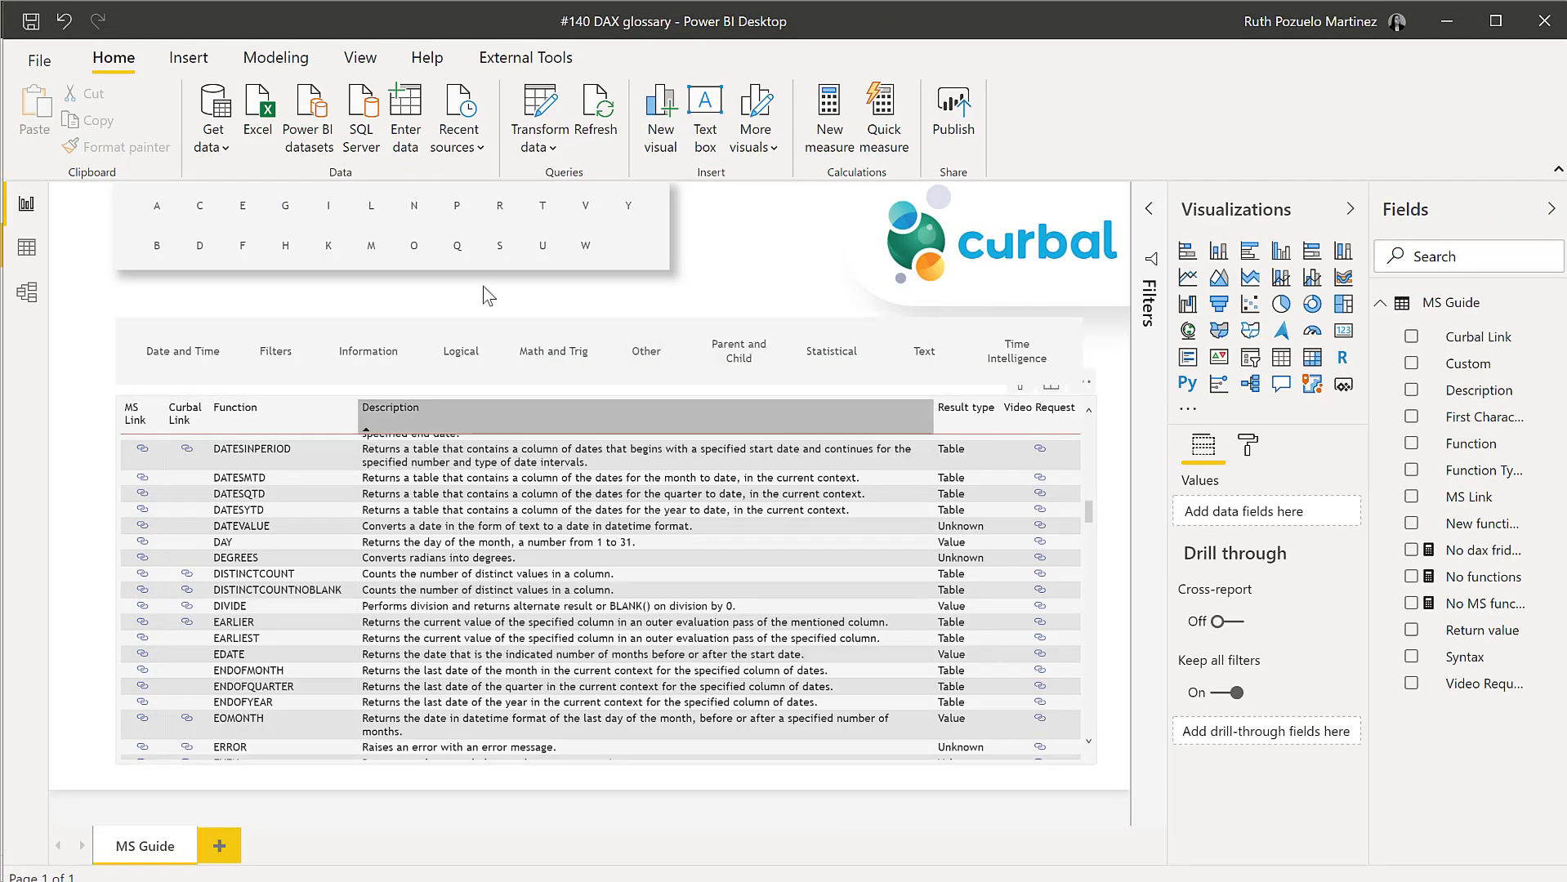
left_click(513, 252)
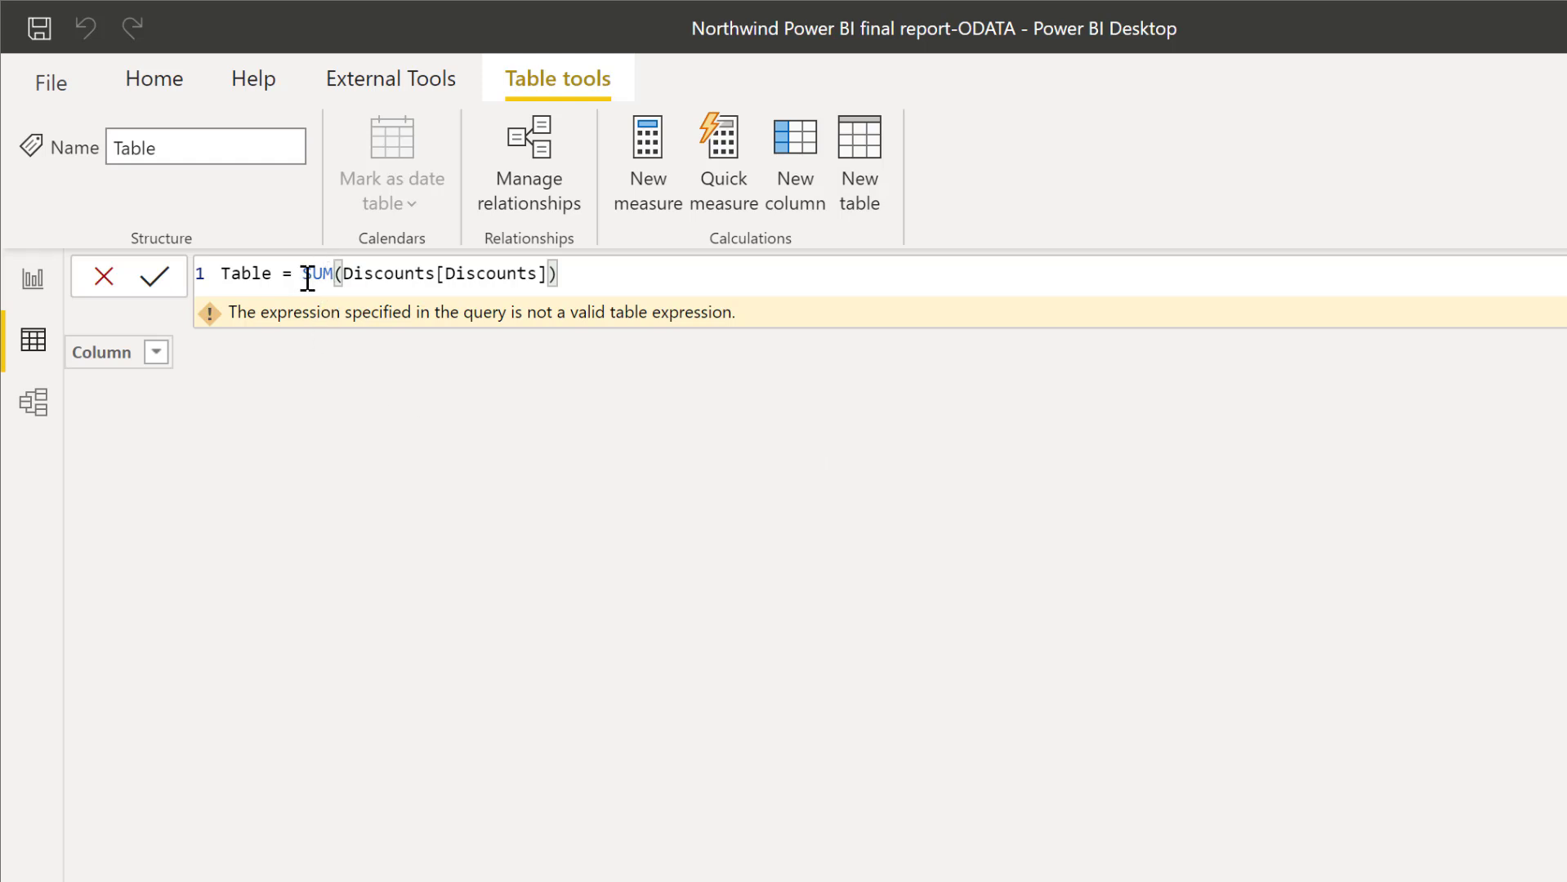
- Replace the SUM expression with FILTER over the Products table
left_click_drag(303, 274, 811, 294)
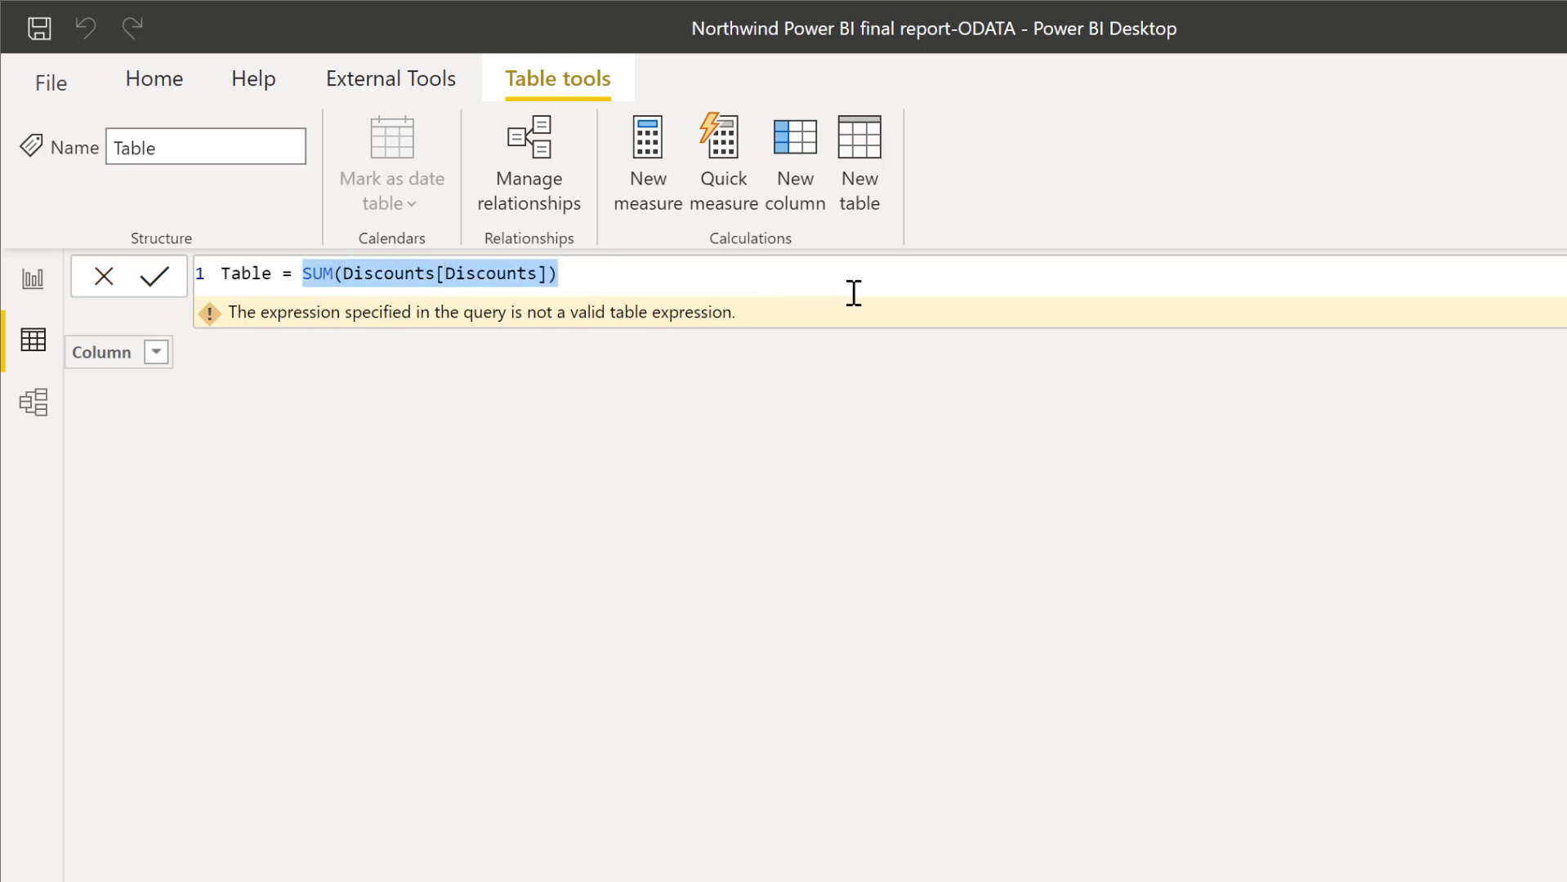
type("filter(")
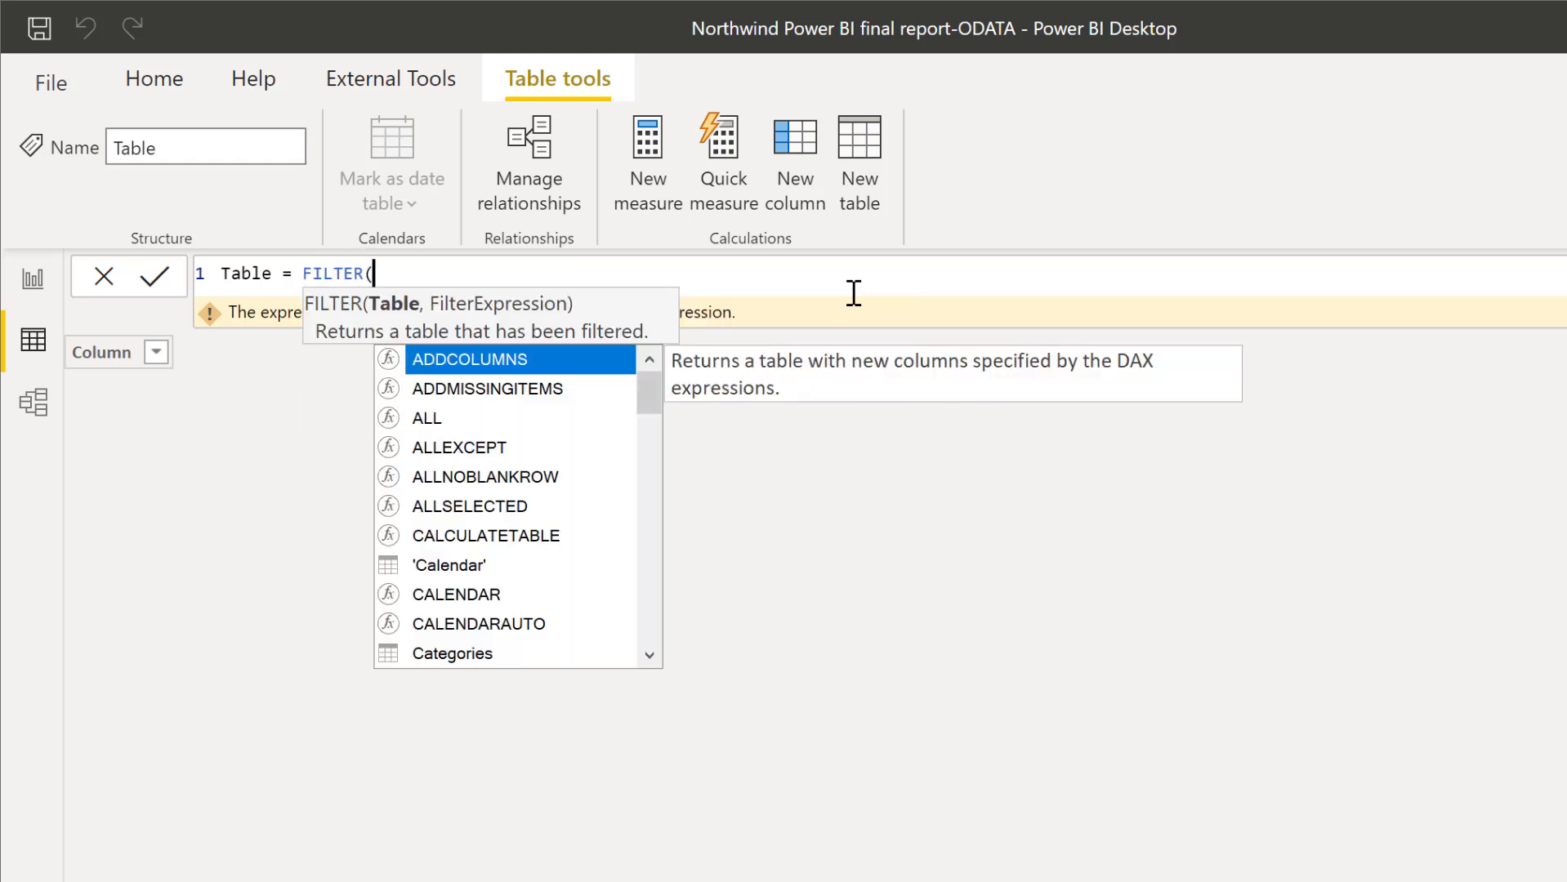
key("shift+Return")
key("BackSpace")
key("BackSpace")
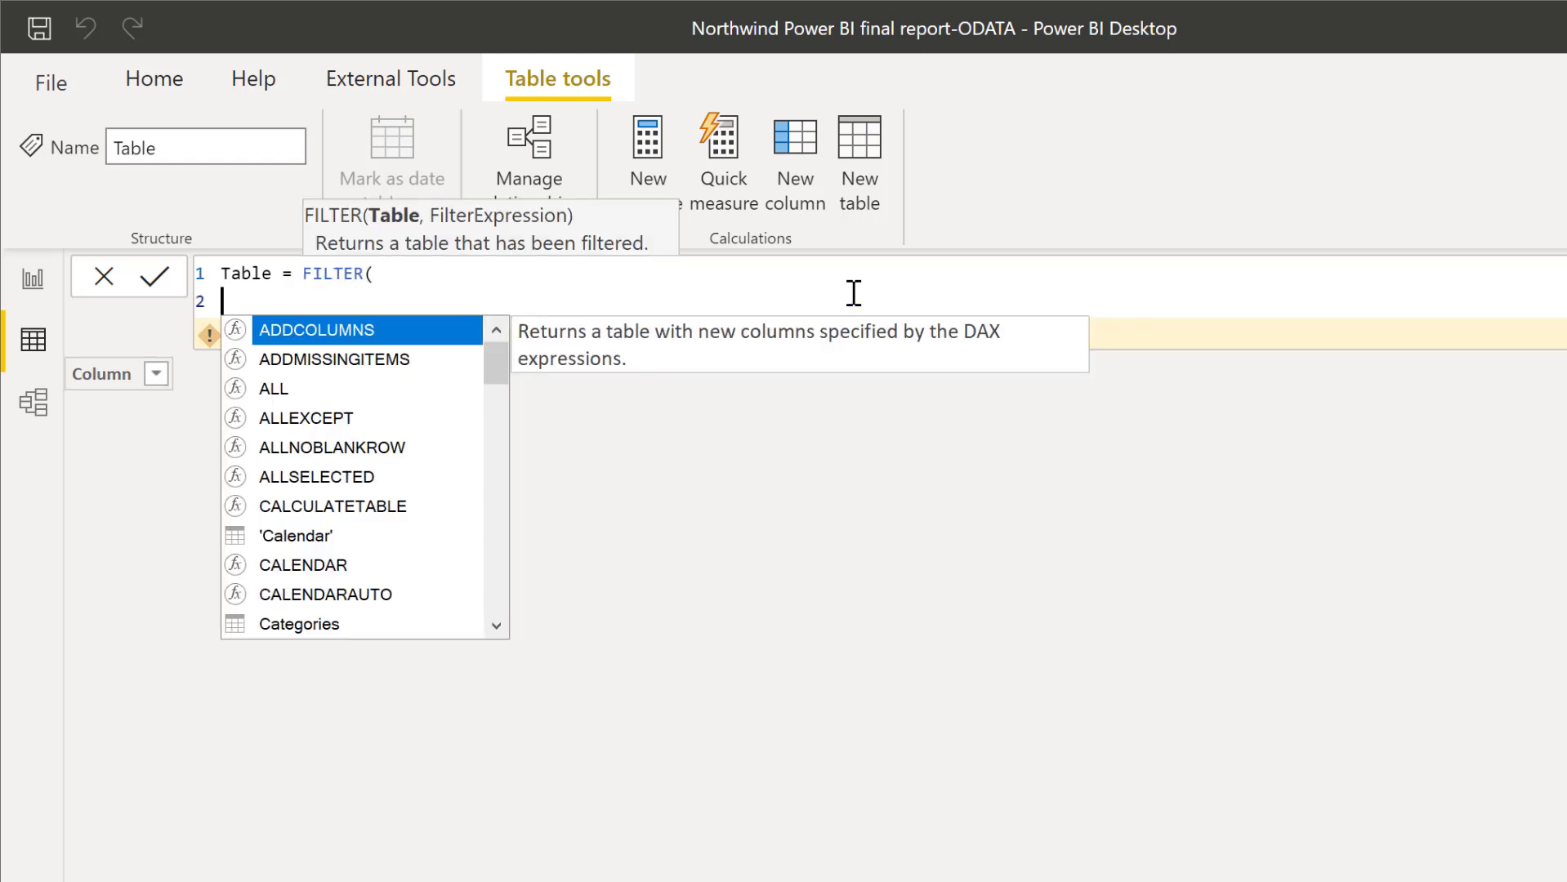
type("pro")
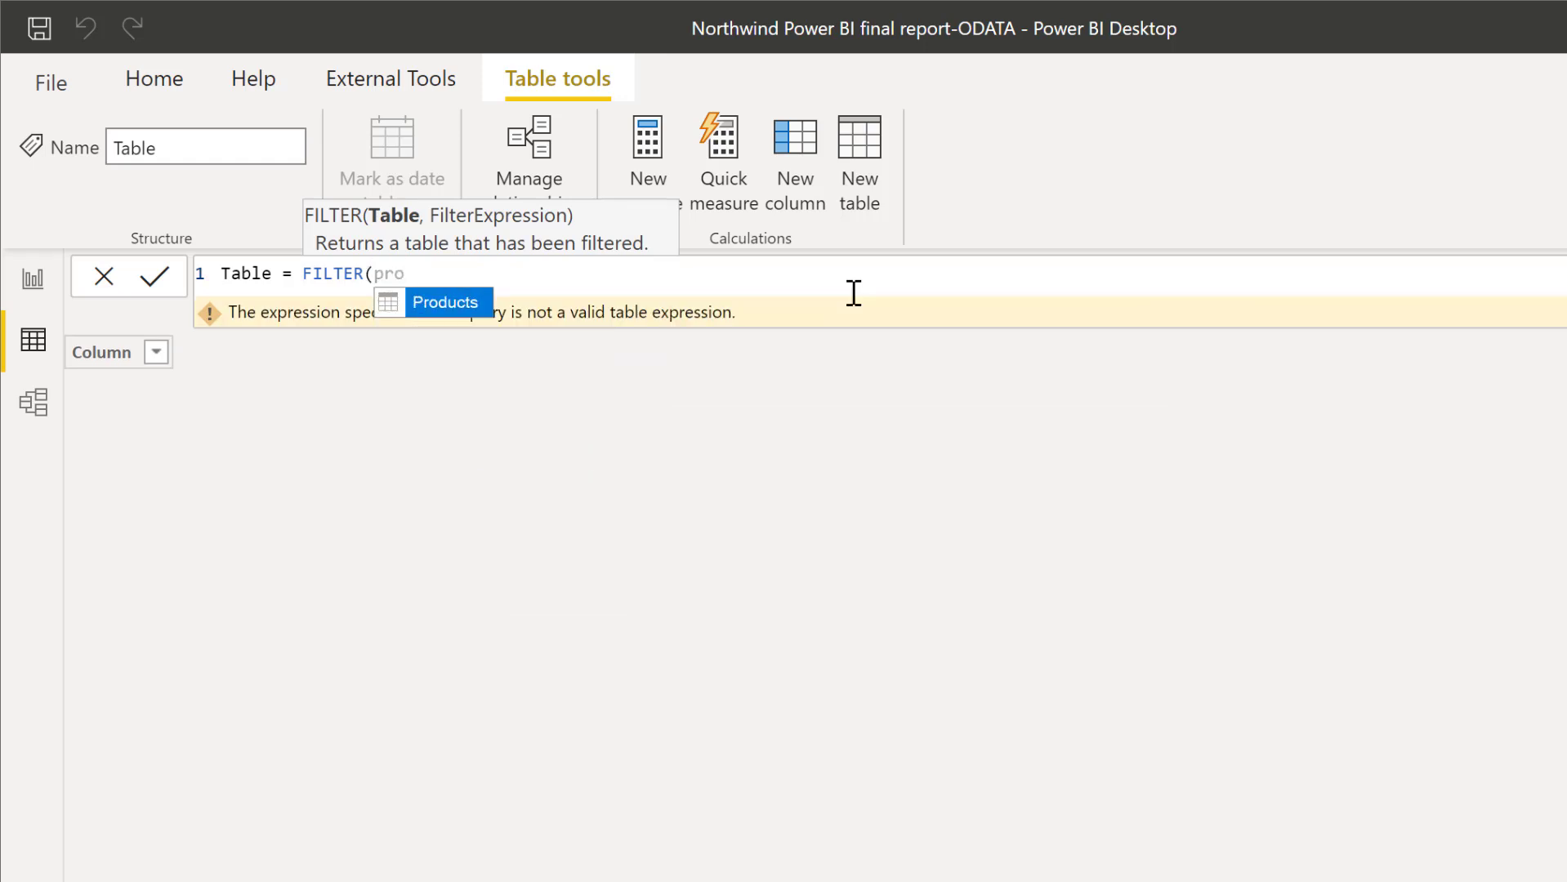
key("Tab")
type(".")
key("BackSpace")
type(",")
- Add the indented condition Products[CategoryID]=1 on a new line and commit the formula
key("shift+Return")
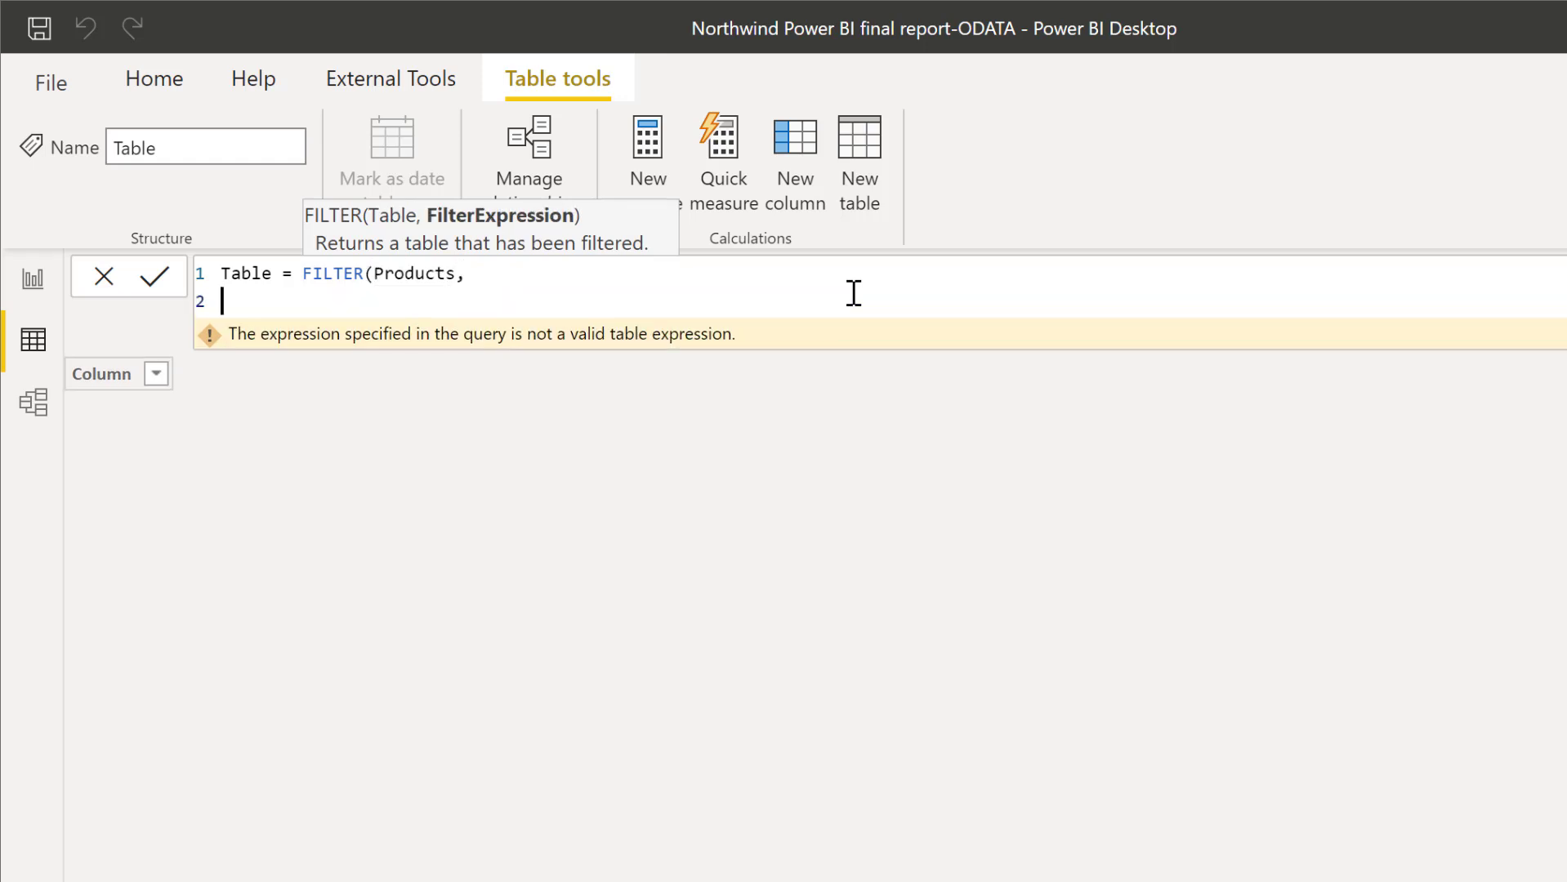
key("Tab")
type("cat")
key("Tab")
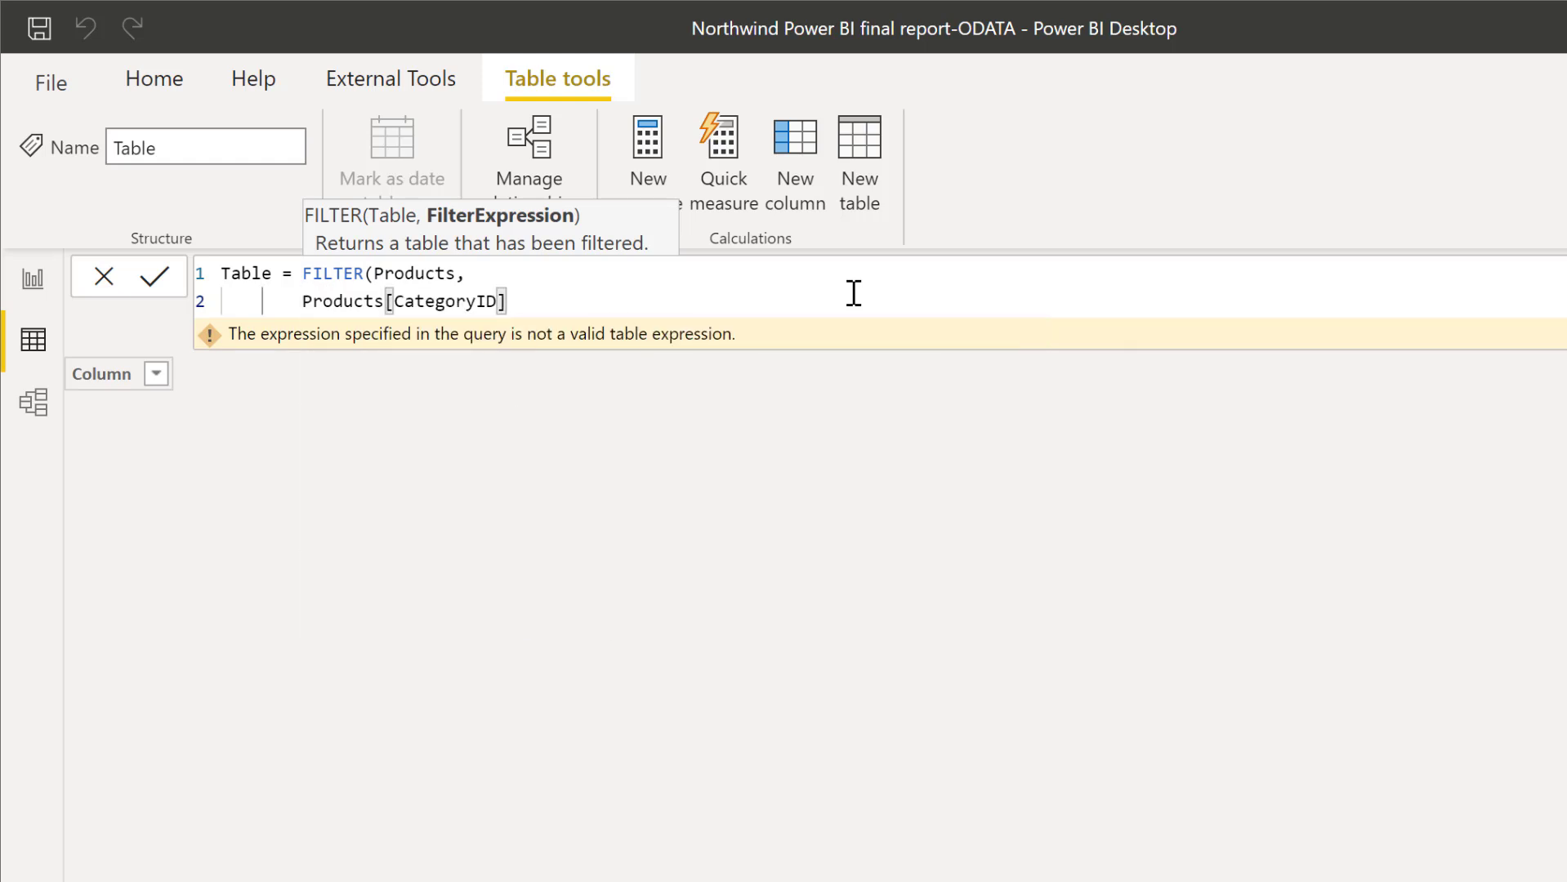
type("=1)")
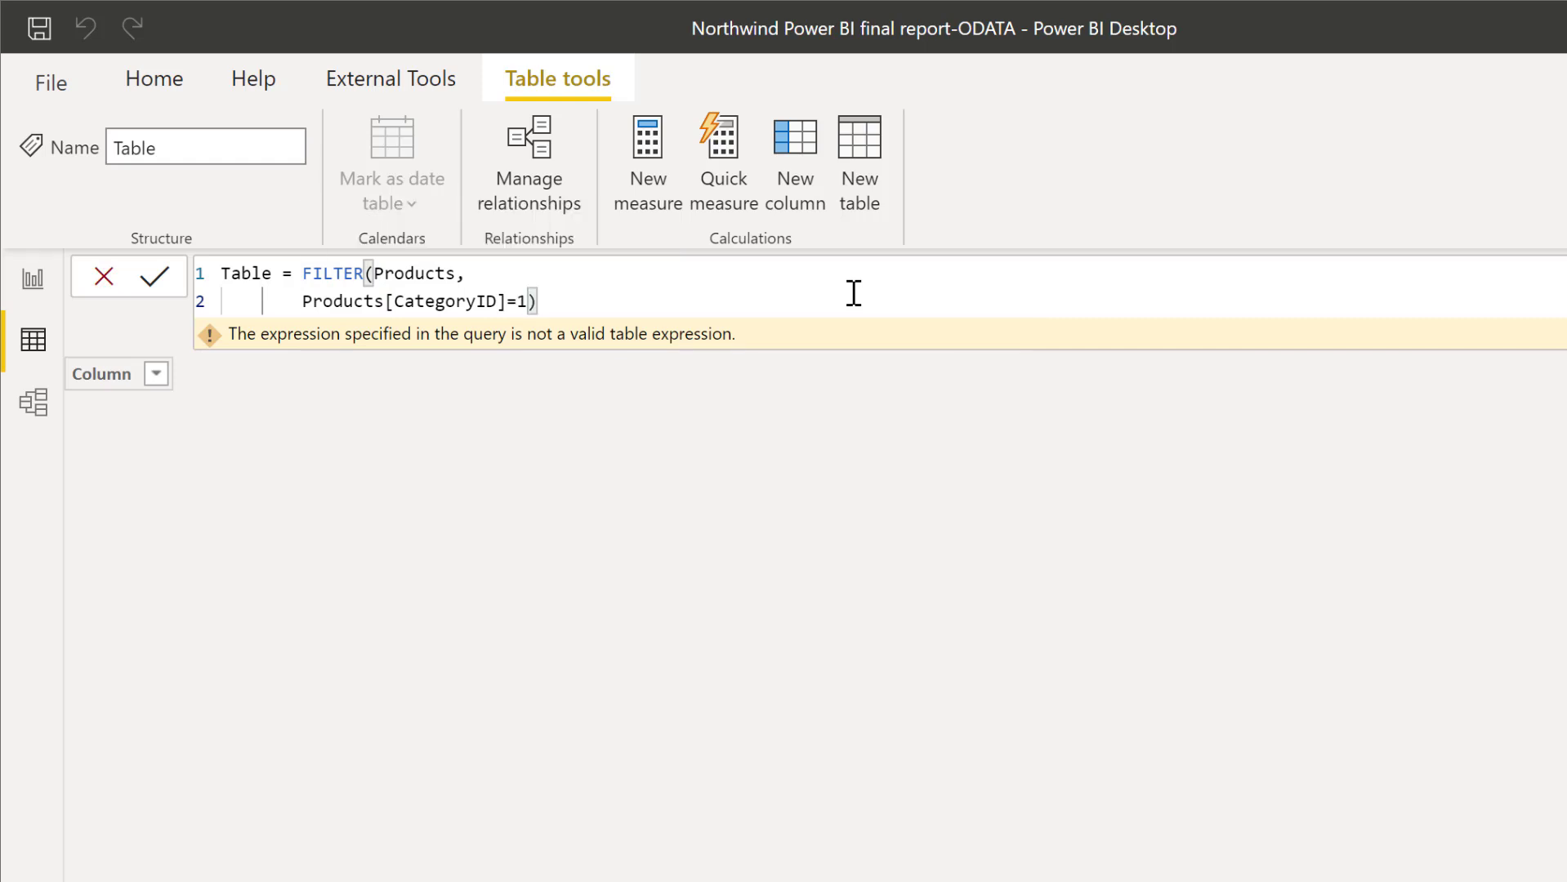
key("Return")
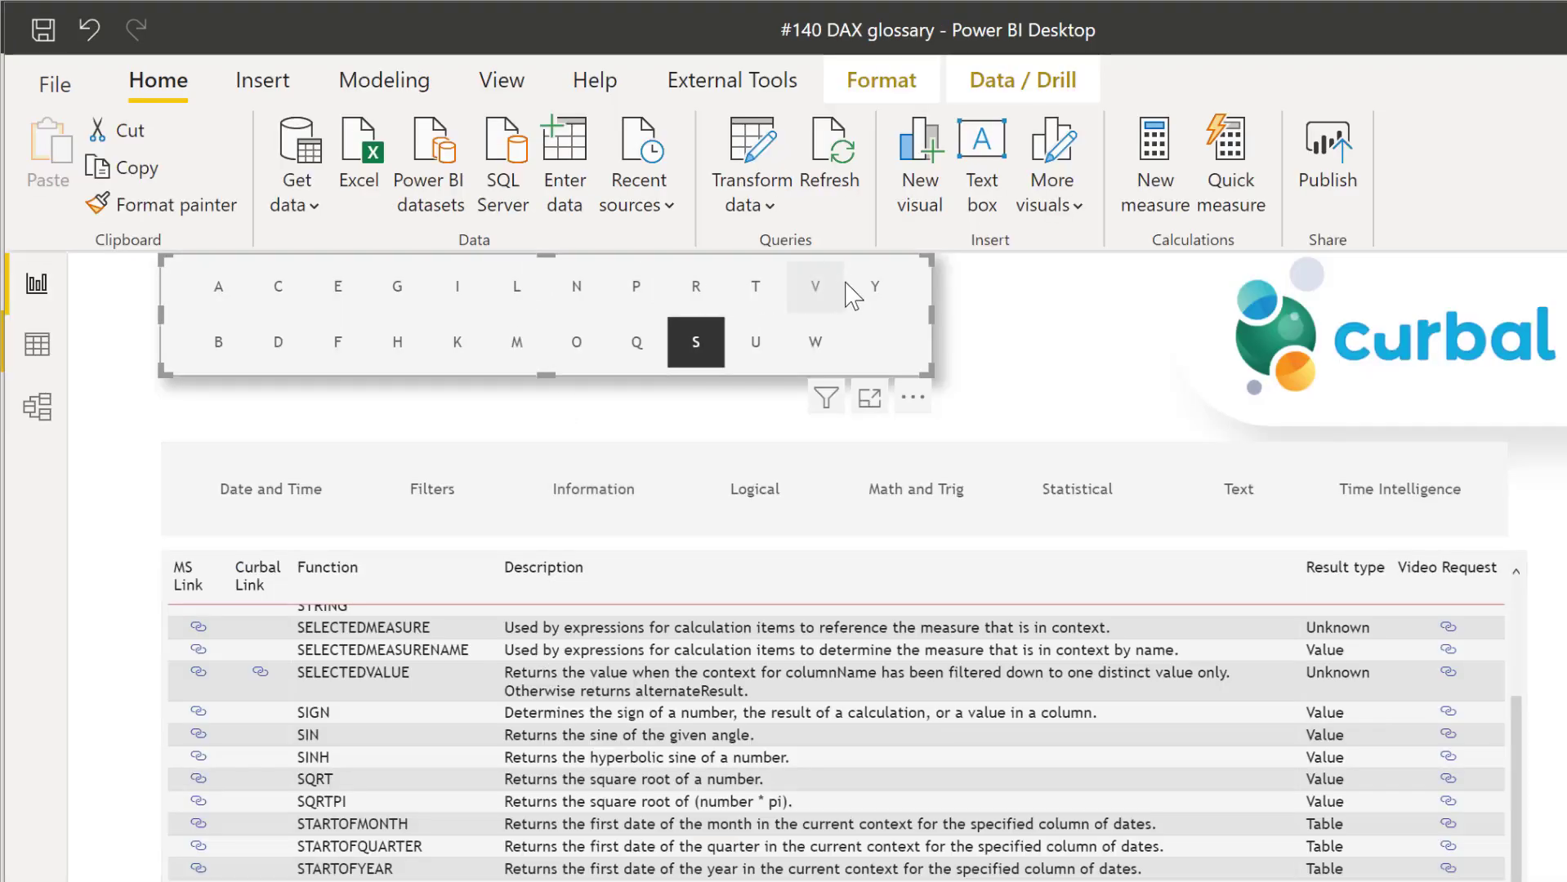
left_click(338, 344)
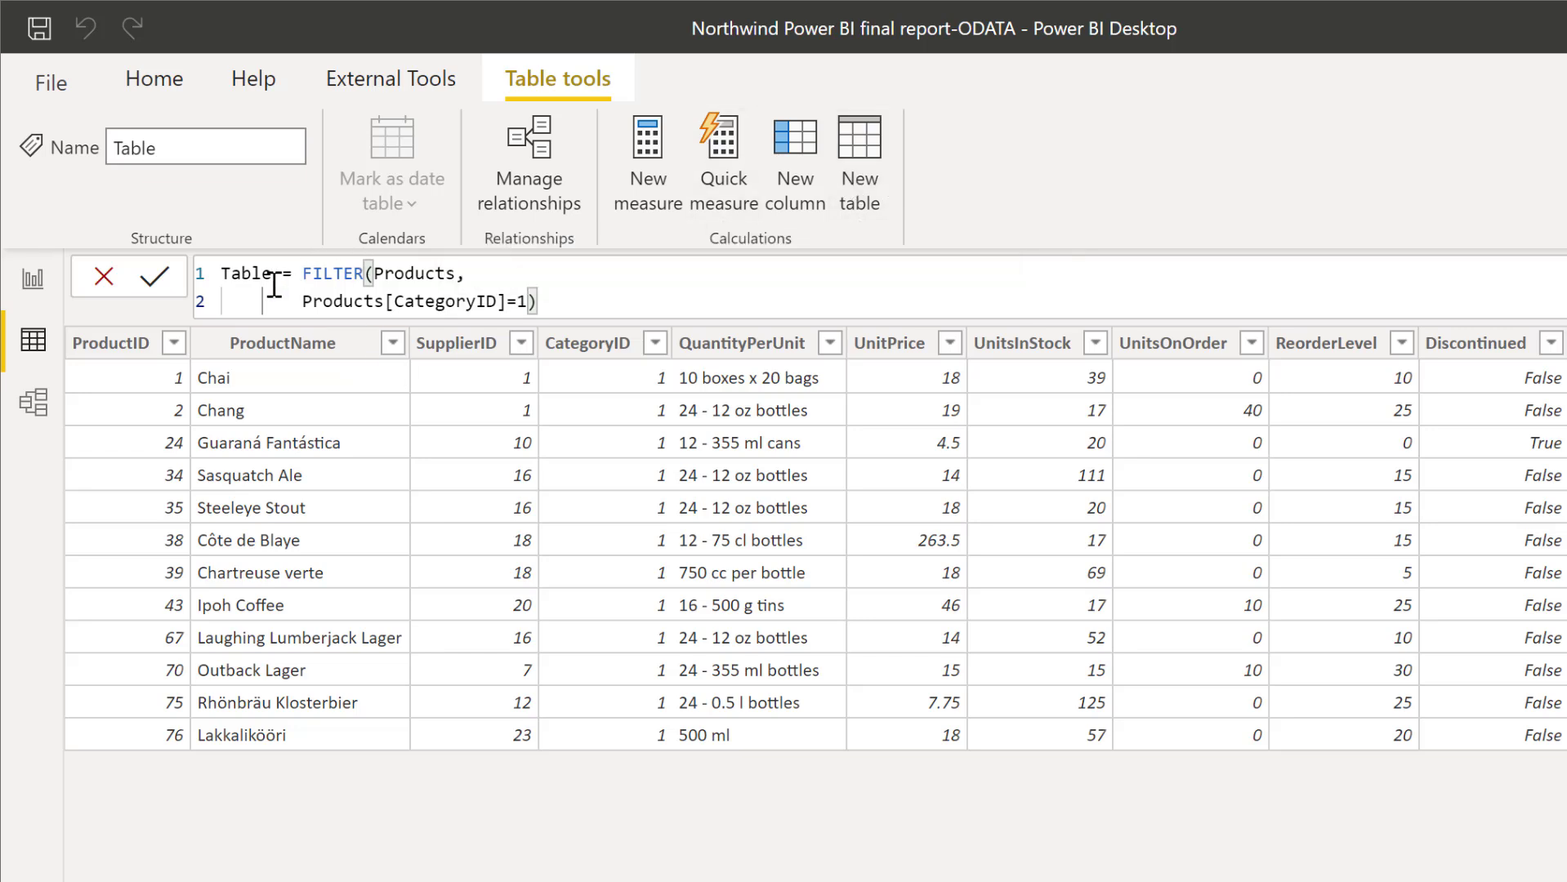
- Insert two line breaks before FILTER to leave an empty line above it
left_click(305, 269)
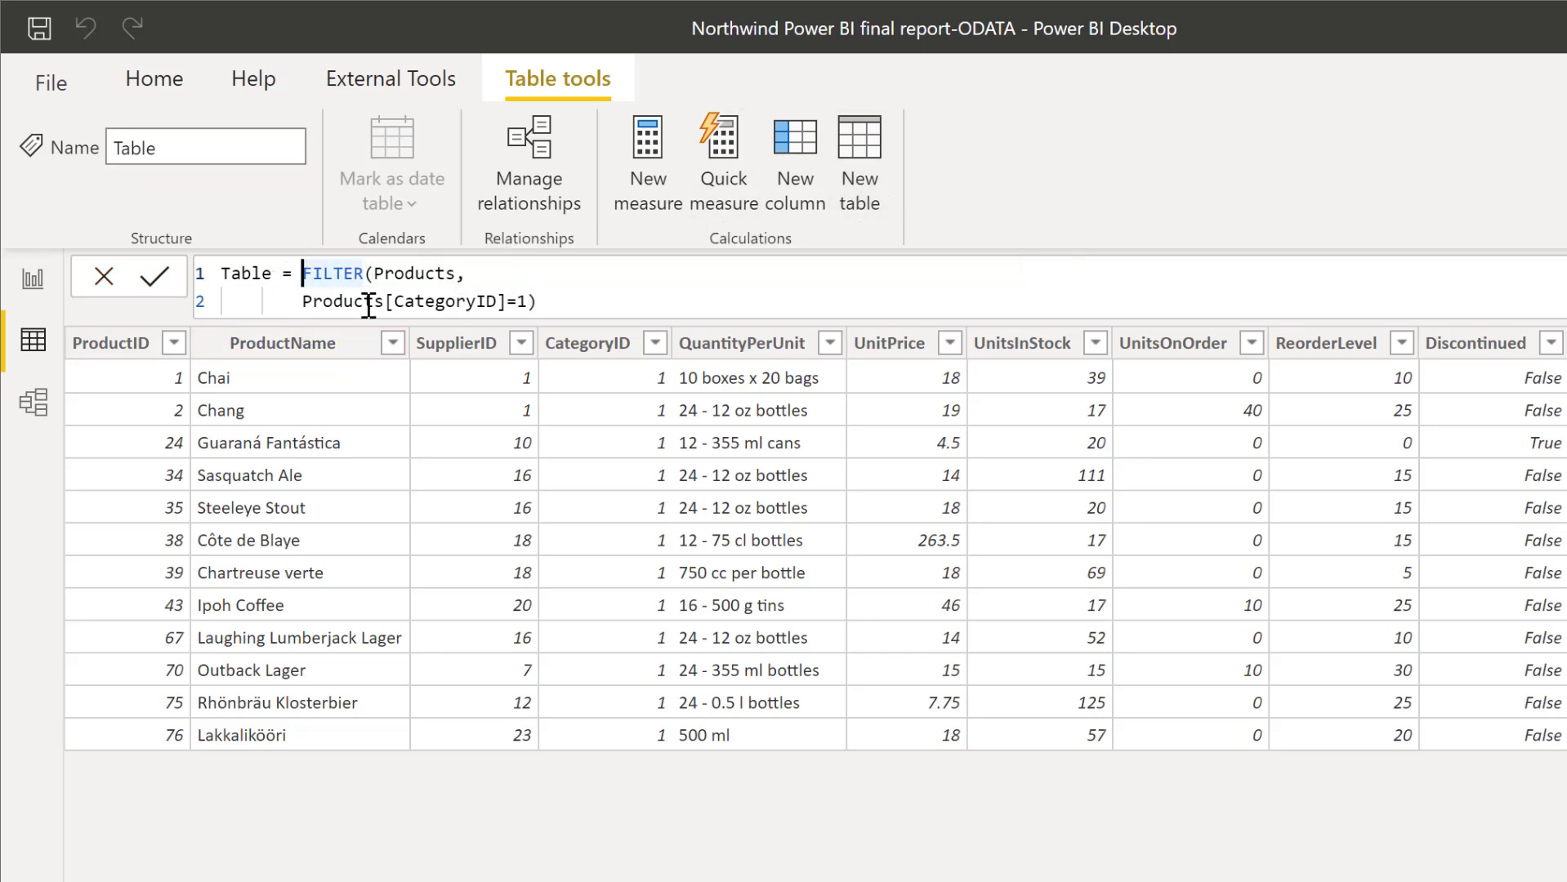
key("shift+Return")
key("shift+Return")
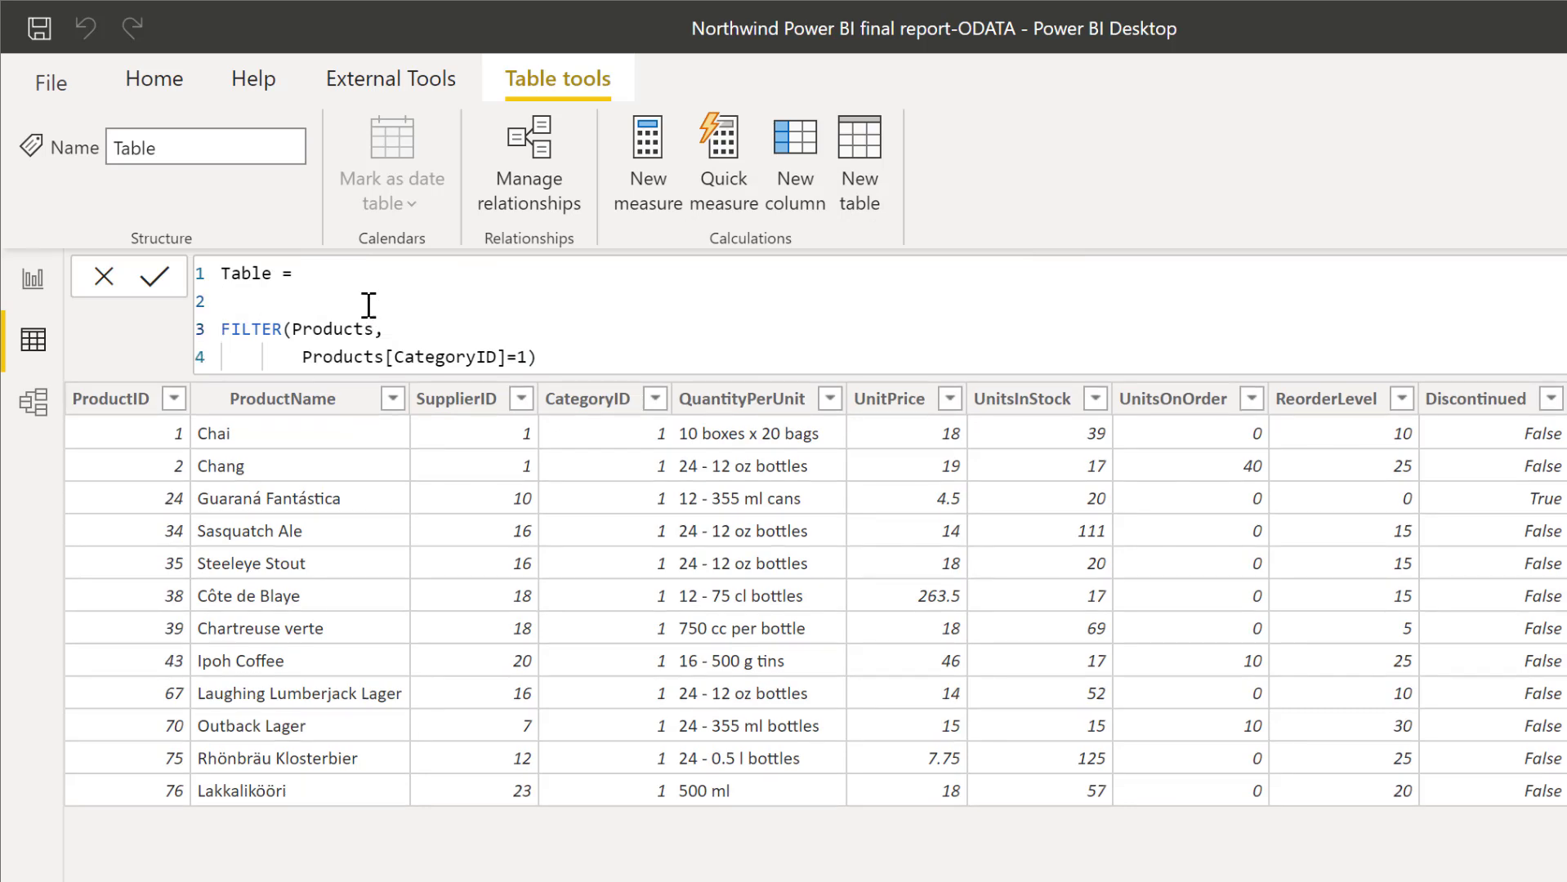
left_click(369, 305)
- Type CALCULATE([Sales], on the empty line so it wraps the FILTER expression
type("cal")
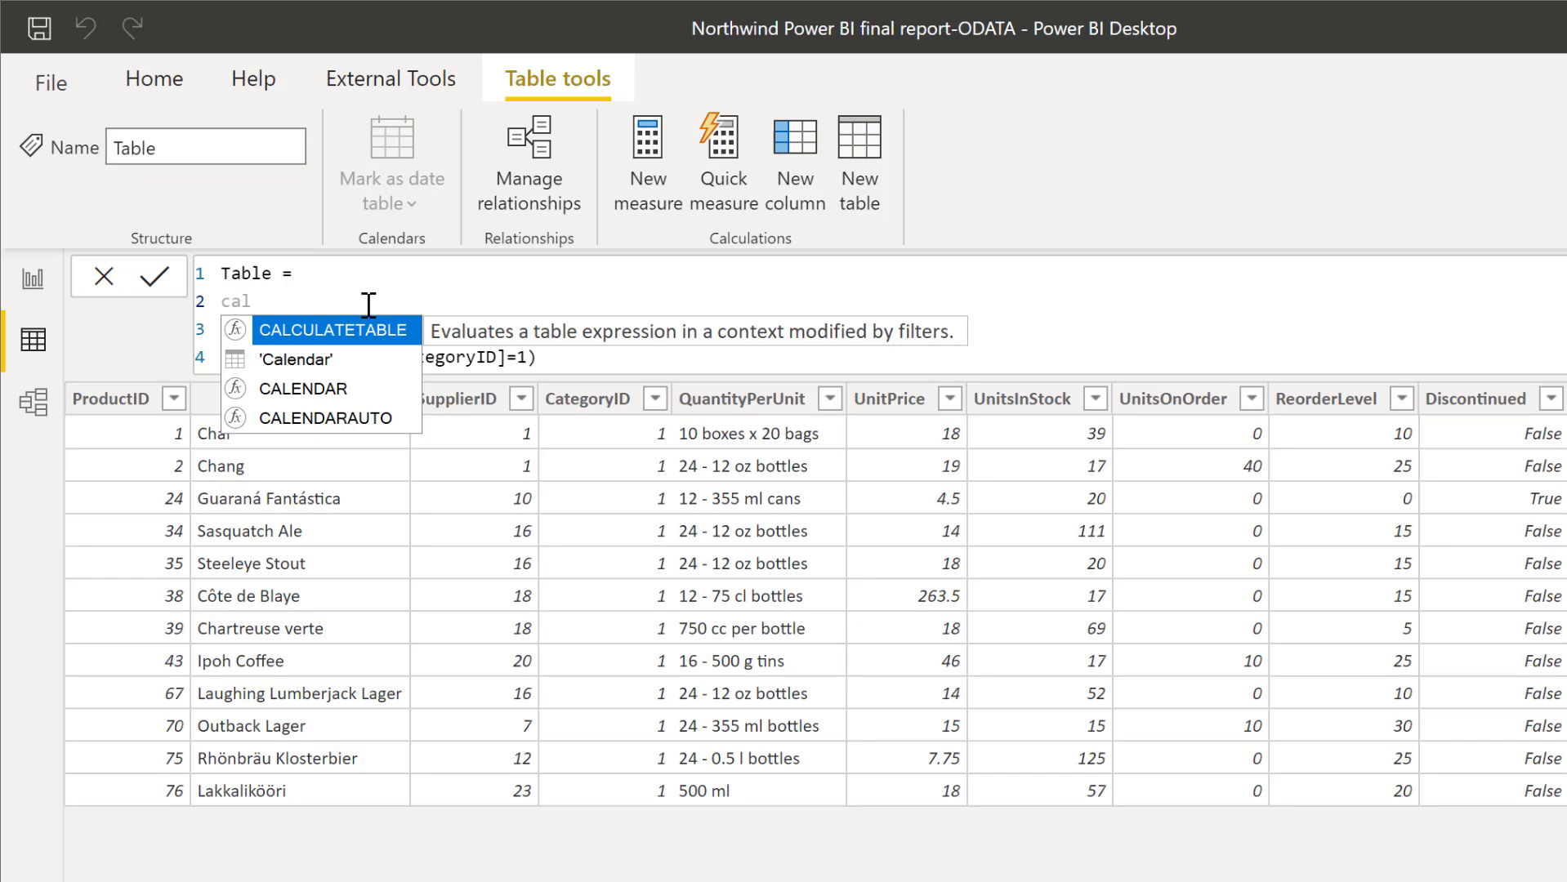
key("Down")
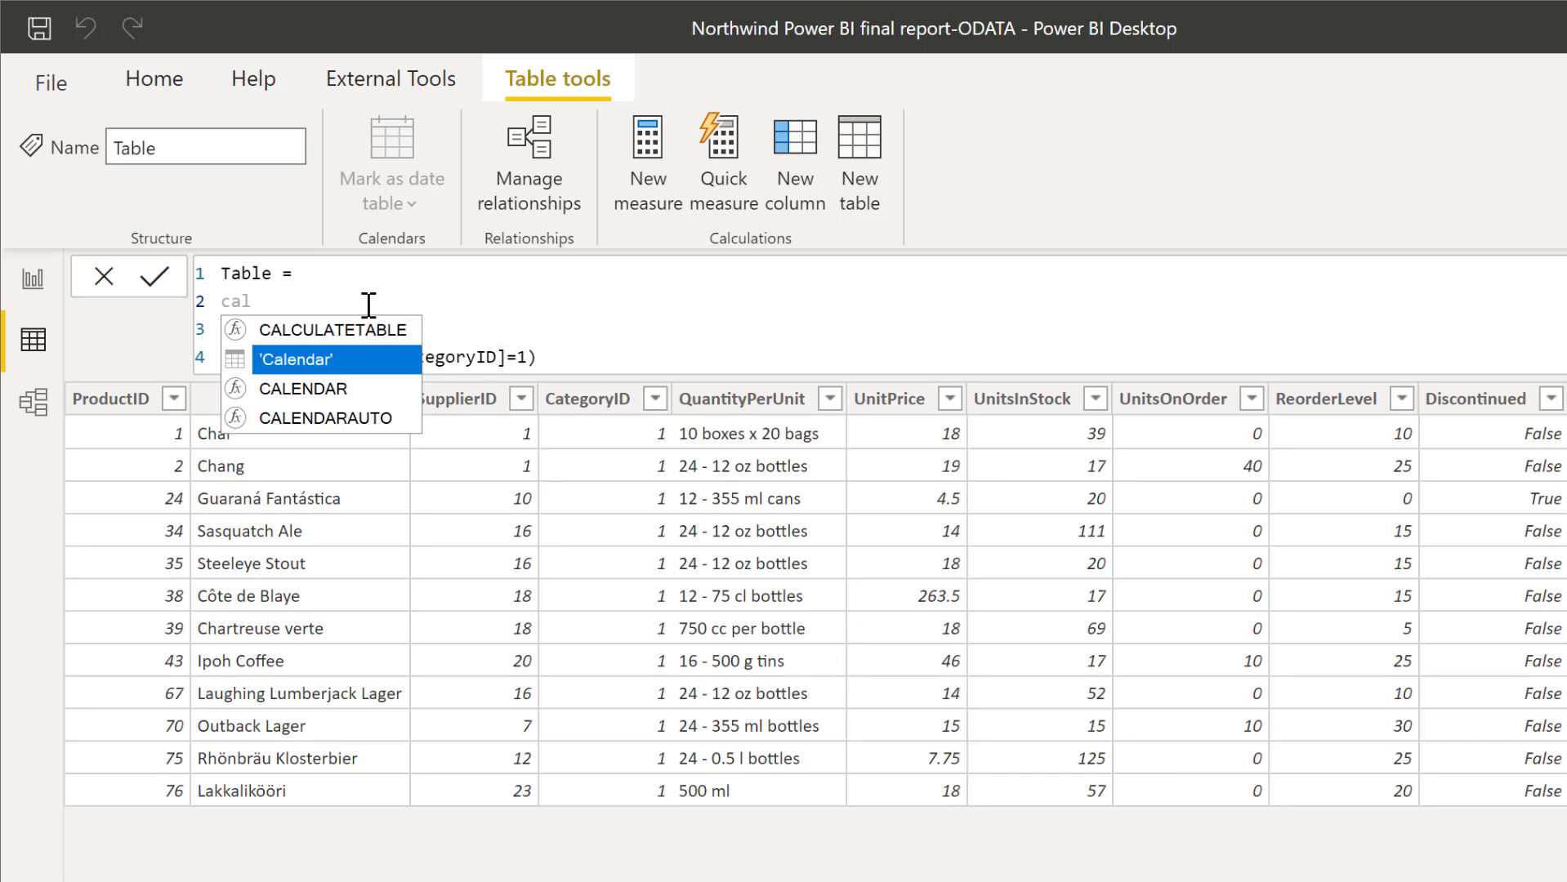
type("cu")
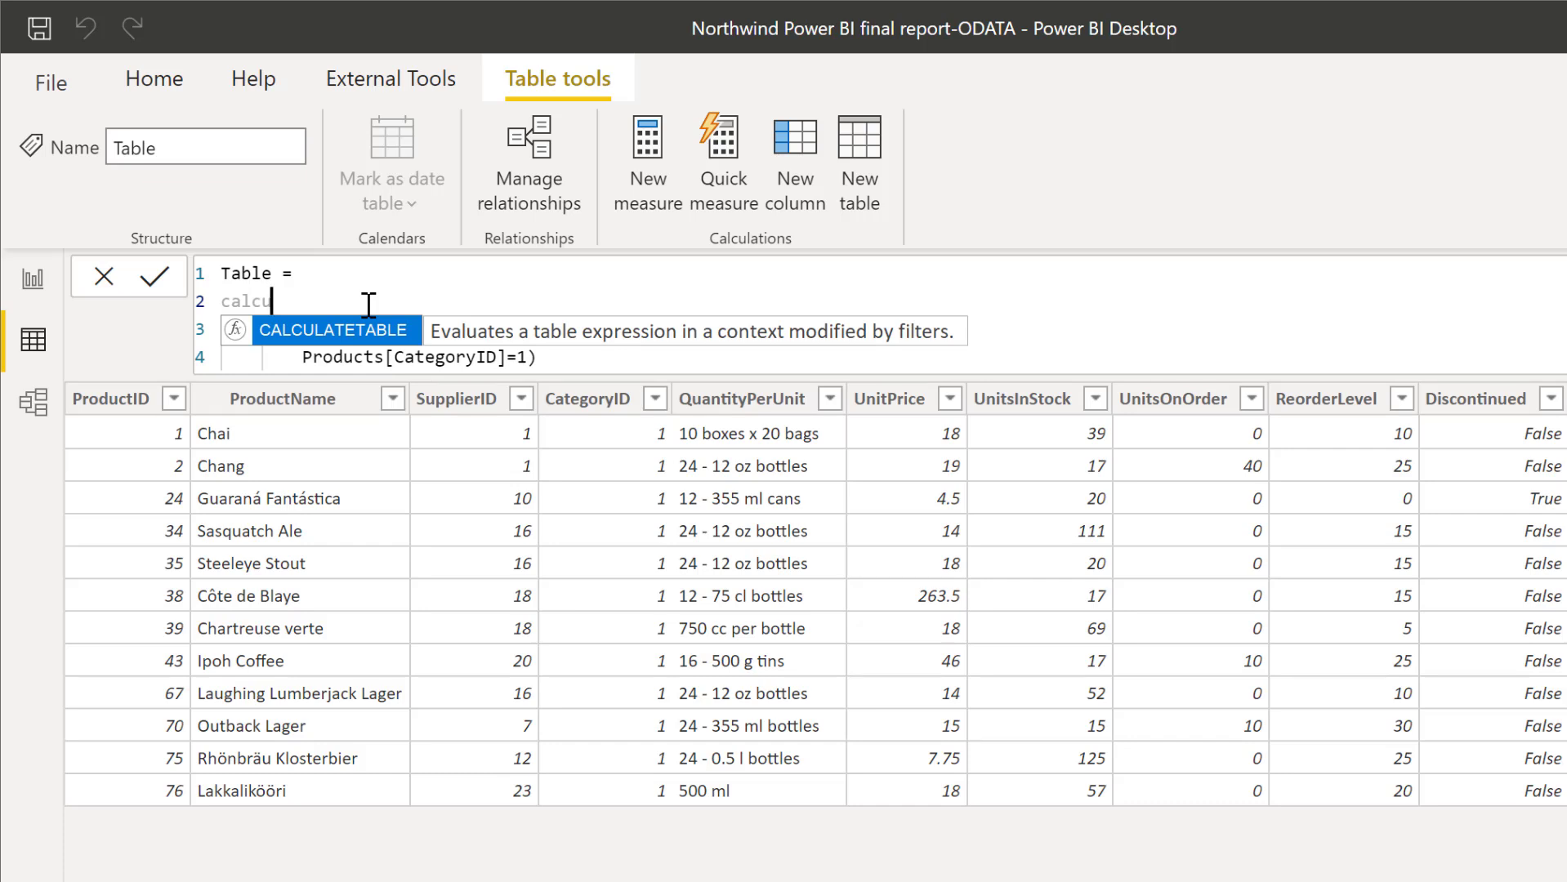
key("Tab")
key("BackSpace")
key("BackSpace")
key("BackSpace")
key("BackSpace")
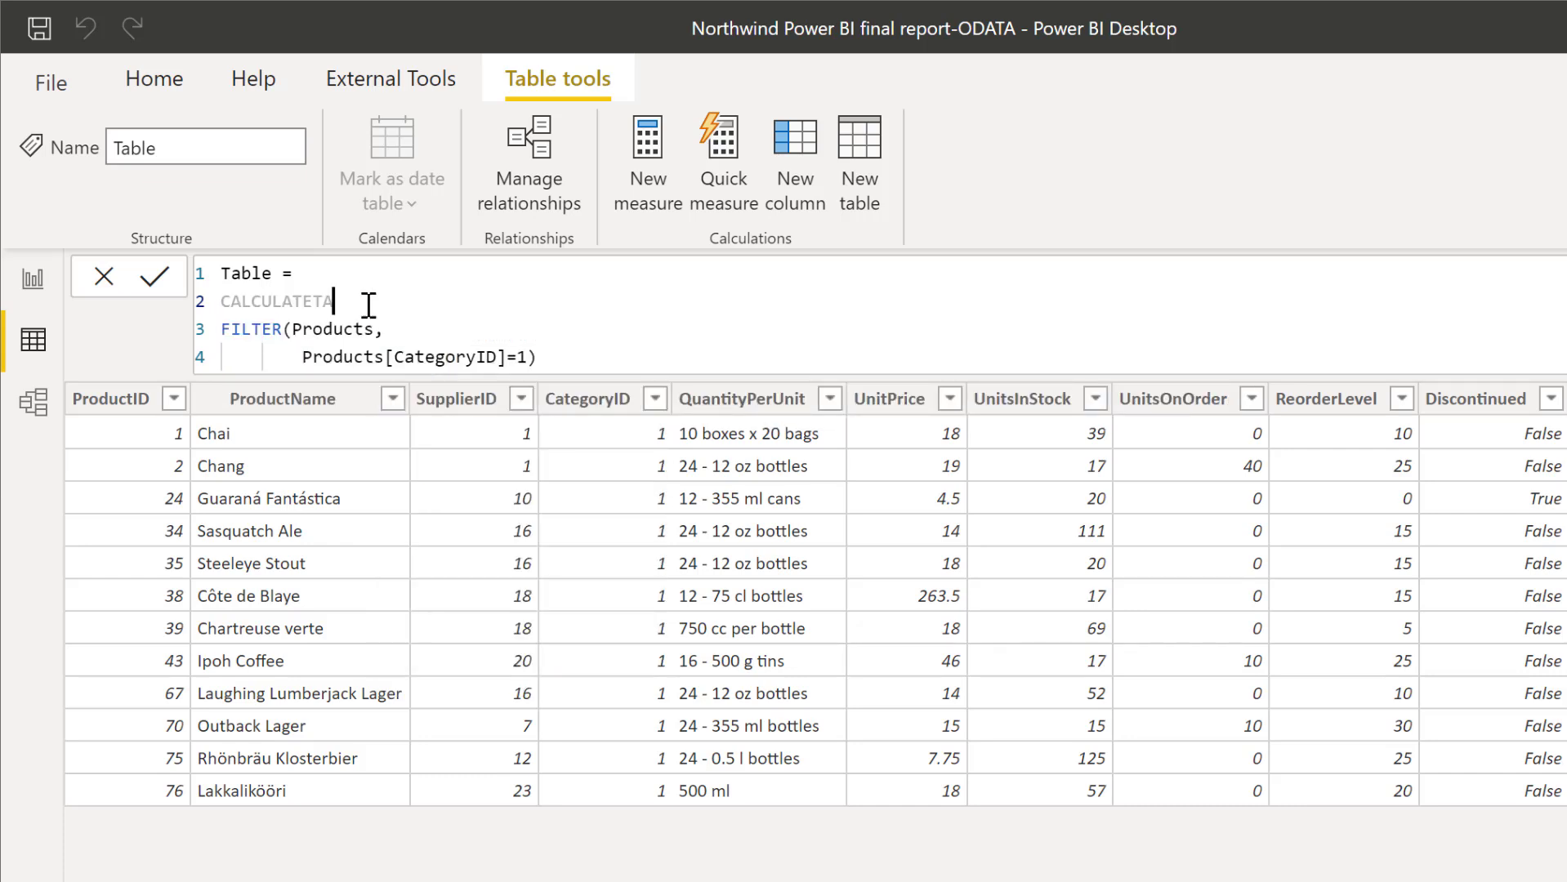
key("BackSpace")
key("BackSpace")
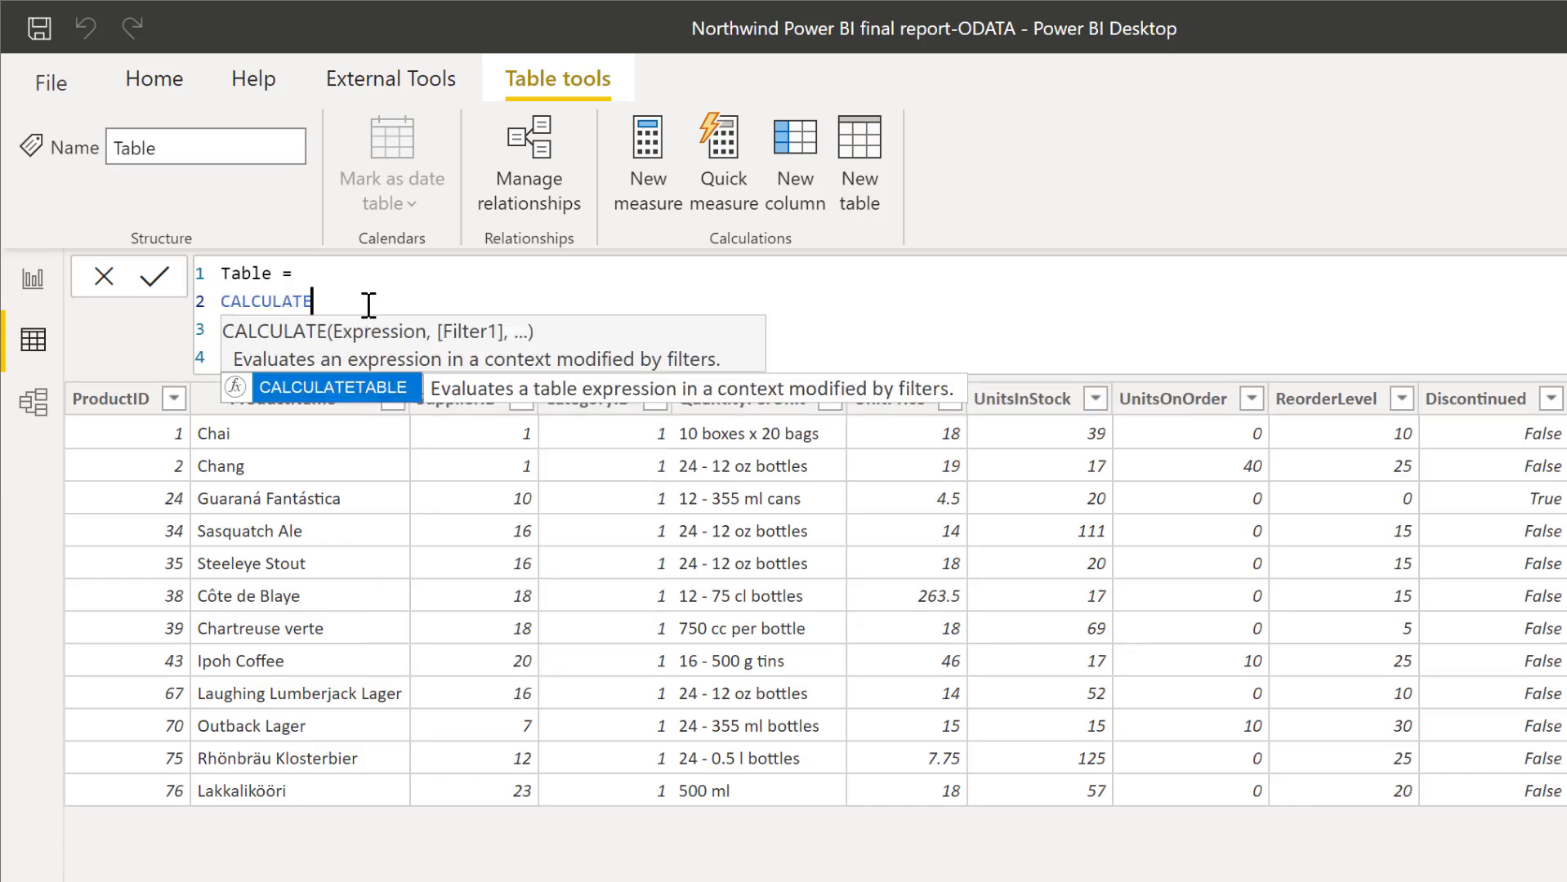
type("(su")
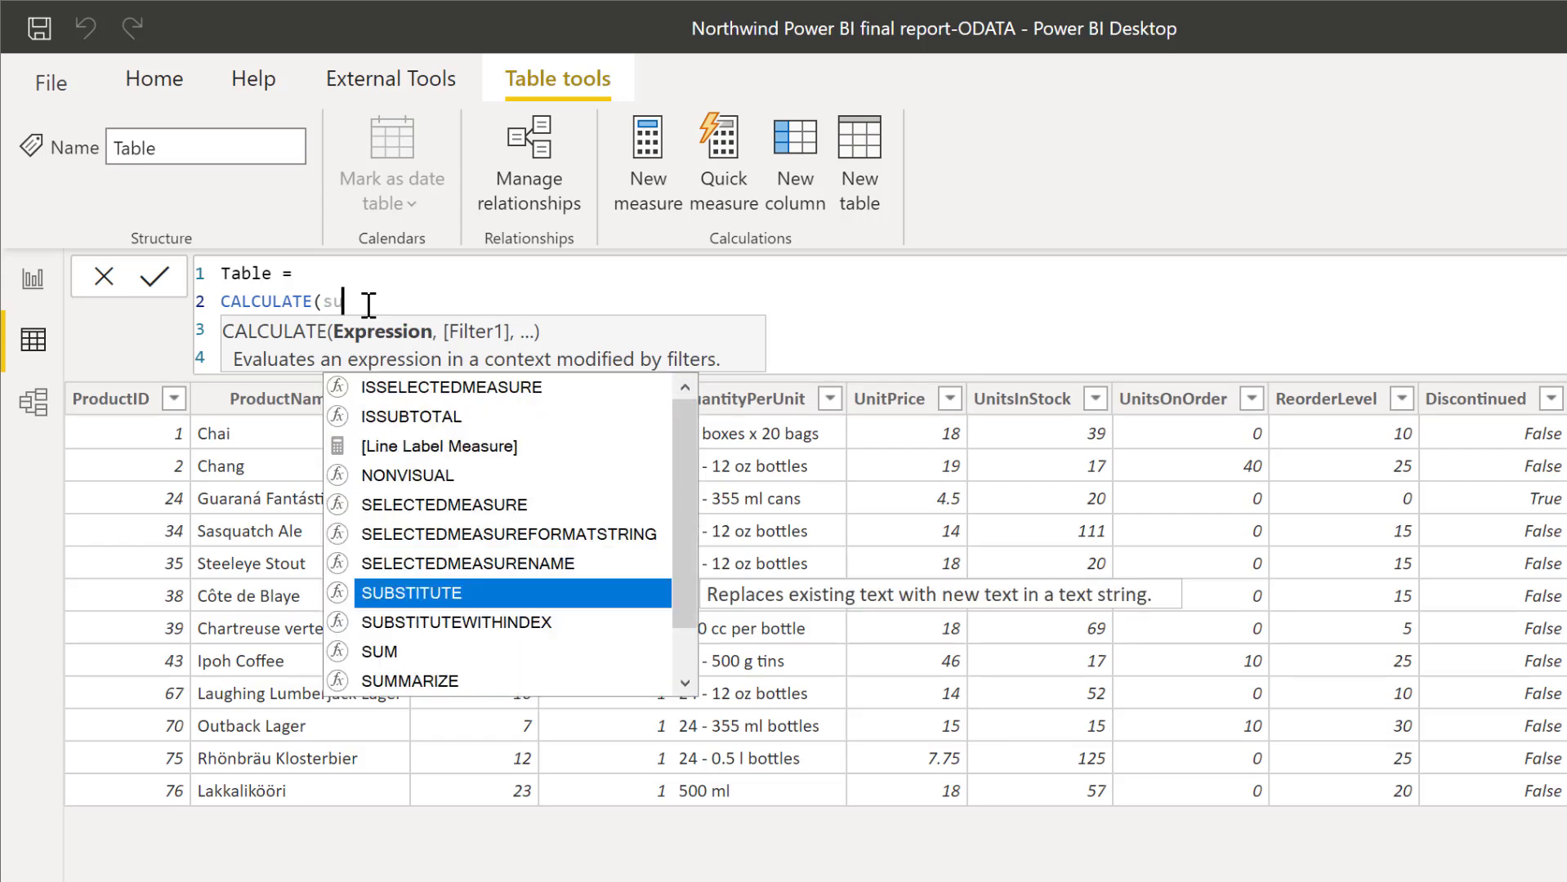
key("BackSpace")
key("BackSpace")
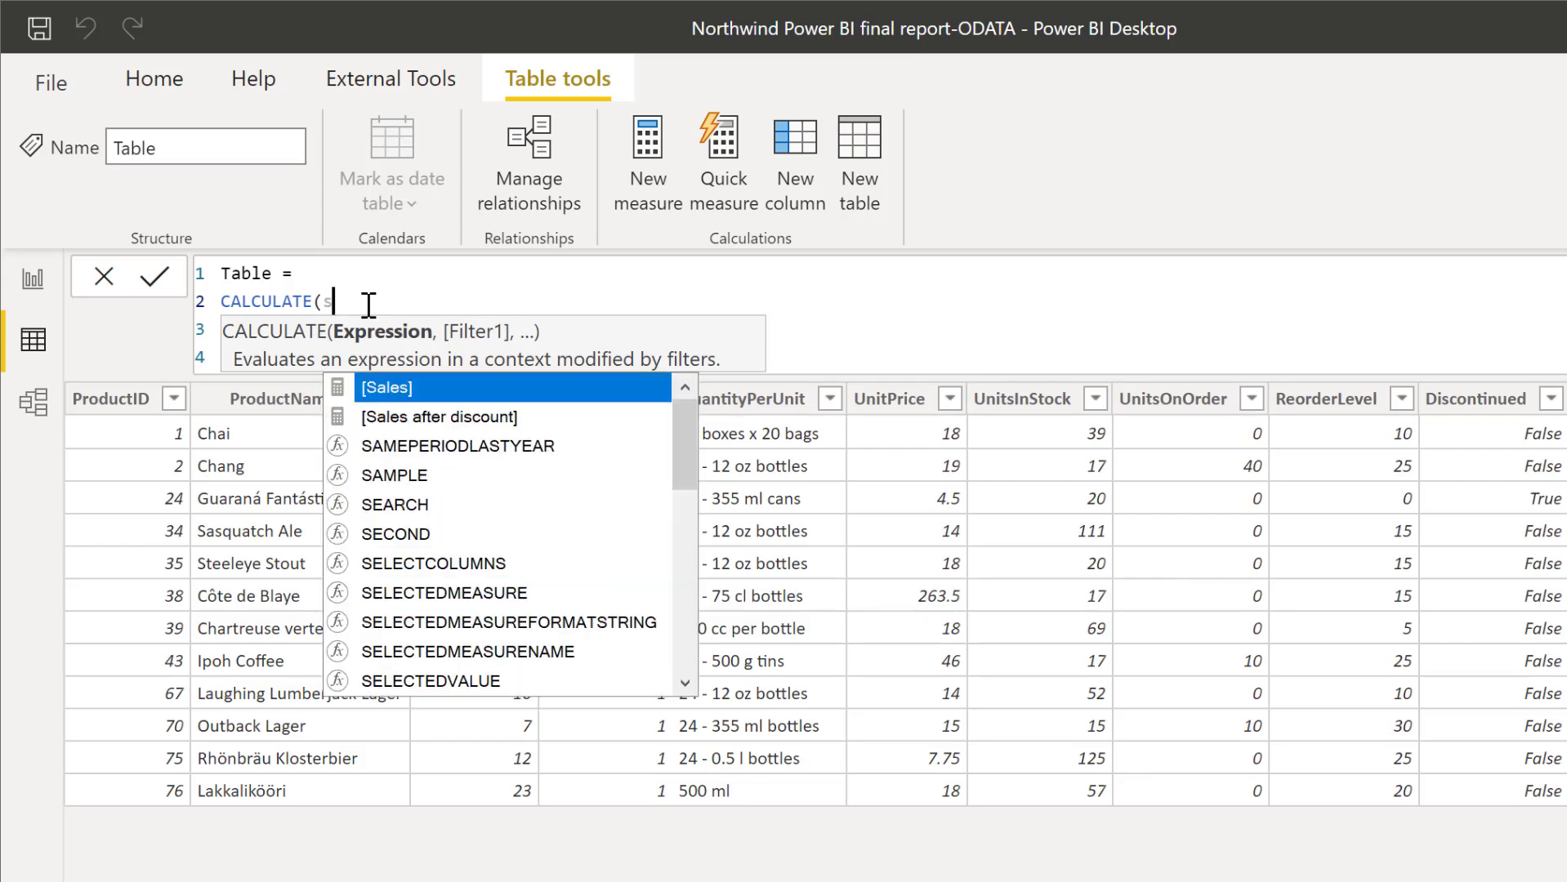
type("[sa")
key("Tab")
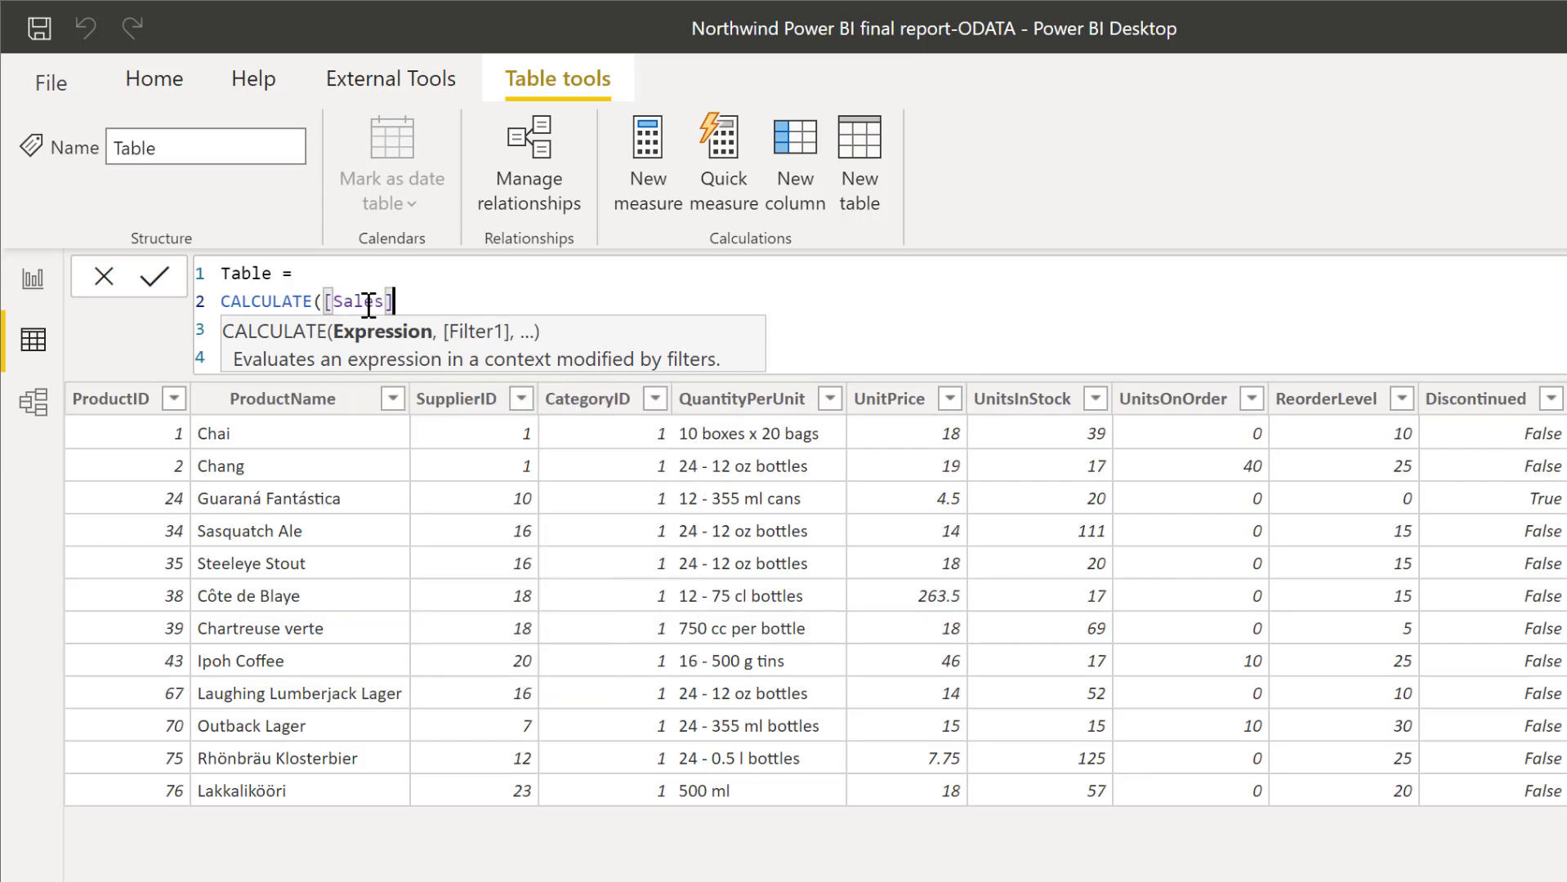
type(",")
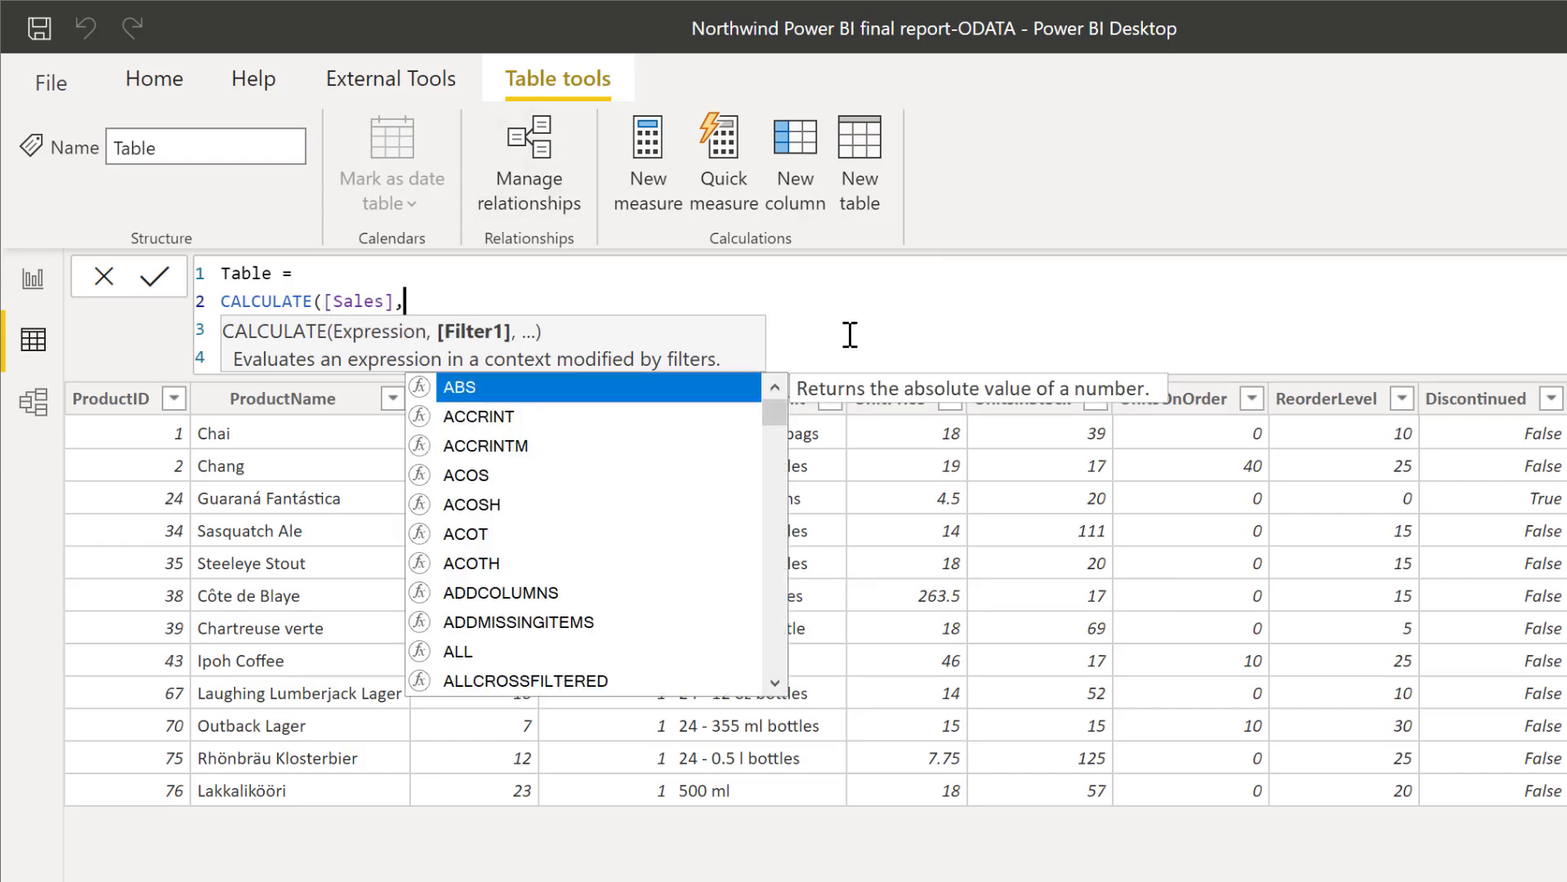
type("FILTER(Products,         Products[CategoryID]=1)")
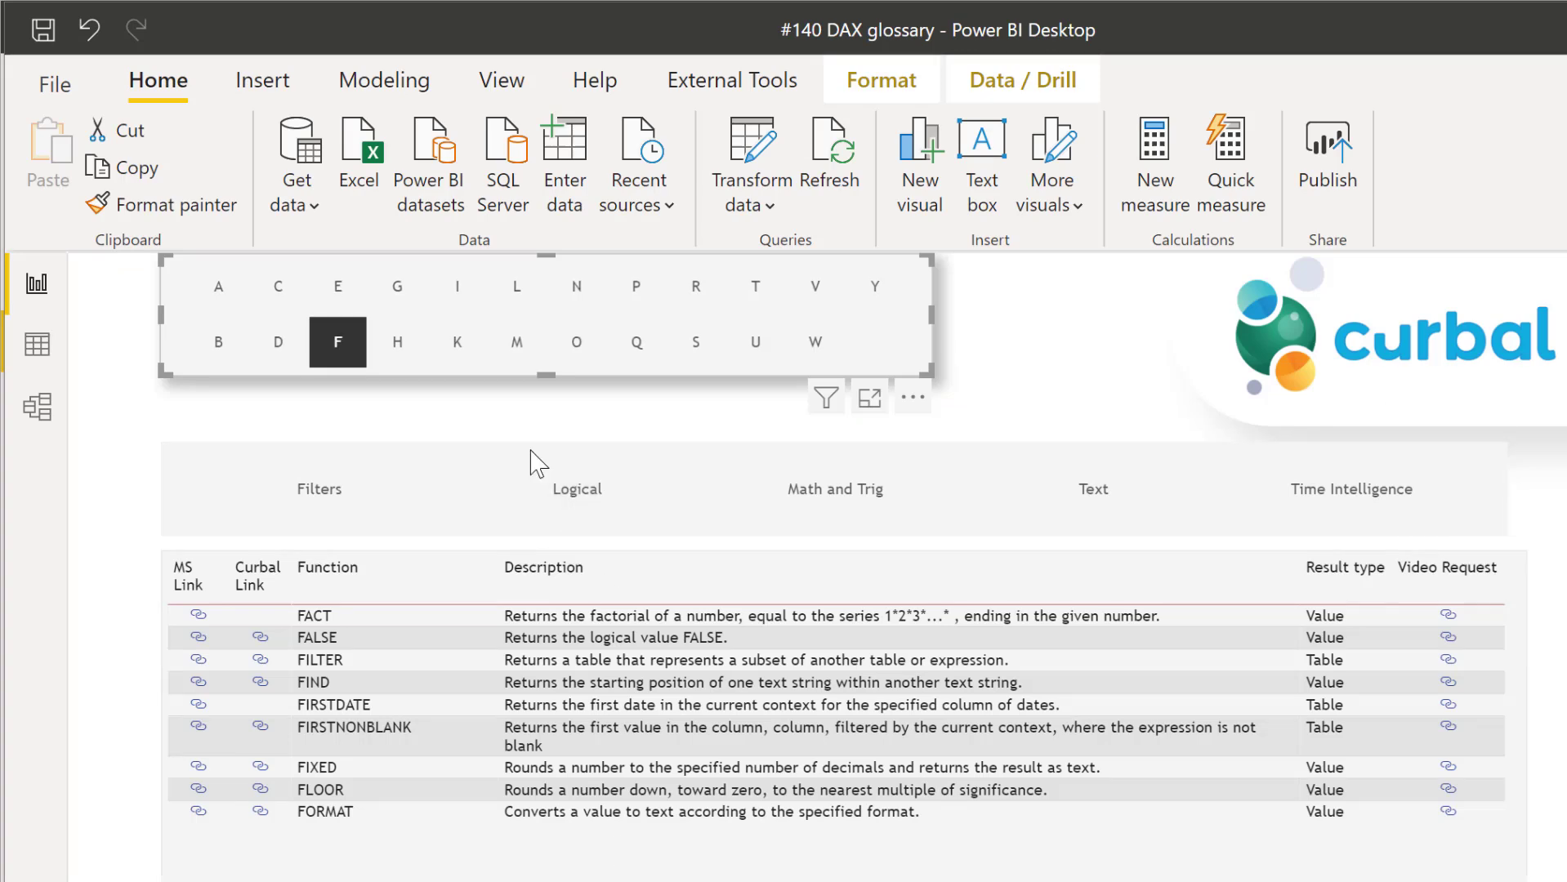
- Pick C in the glossary letter slicer to list DAX functions starting with C
left_click(280, 296)
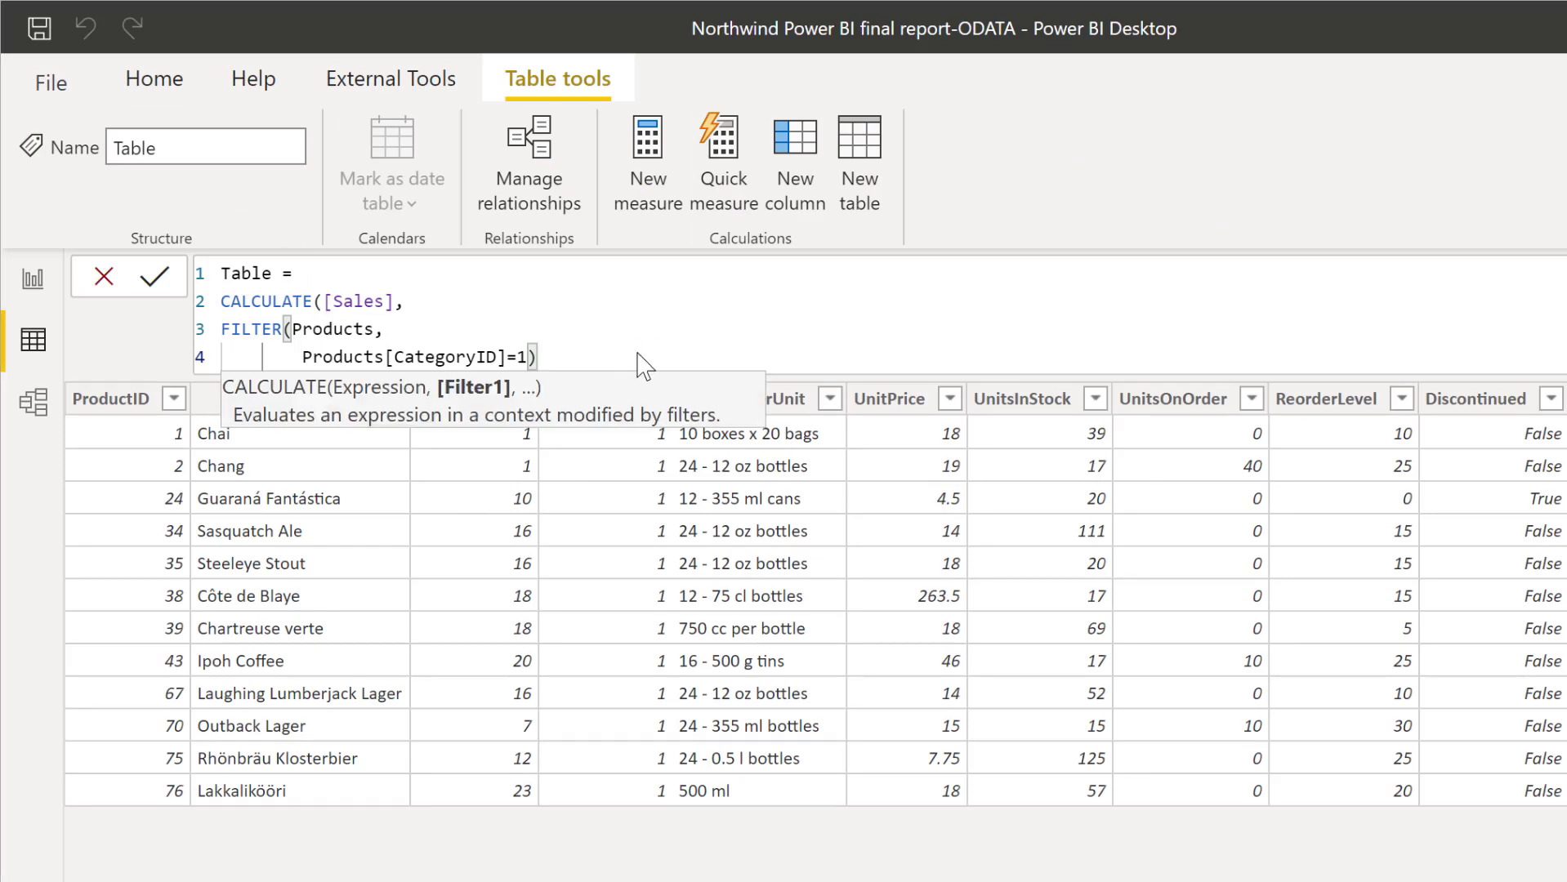
- Commit the CALCULATE table formula, see it rejected, then delete the CALCULATE([Sales], line and recommit
key("Return")
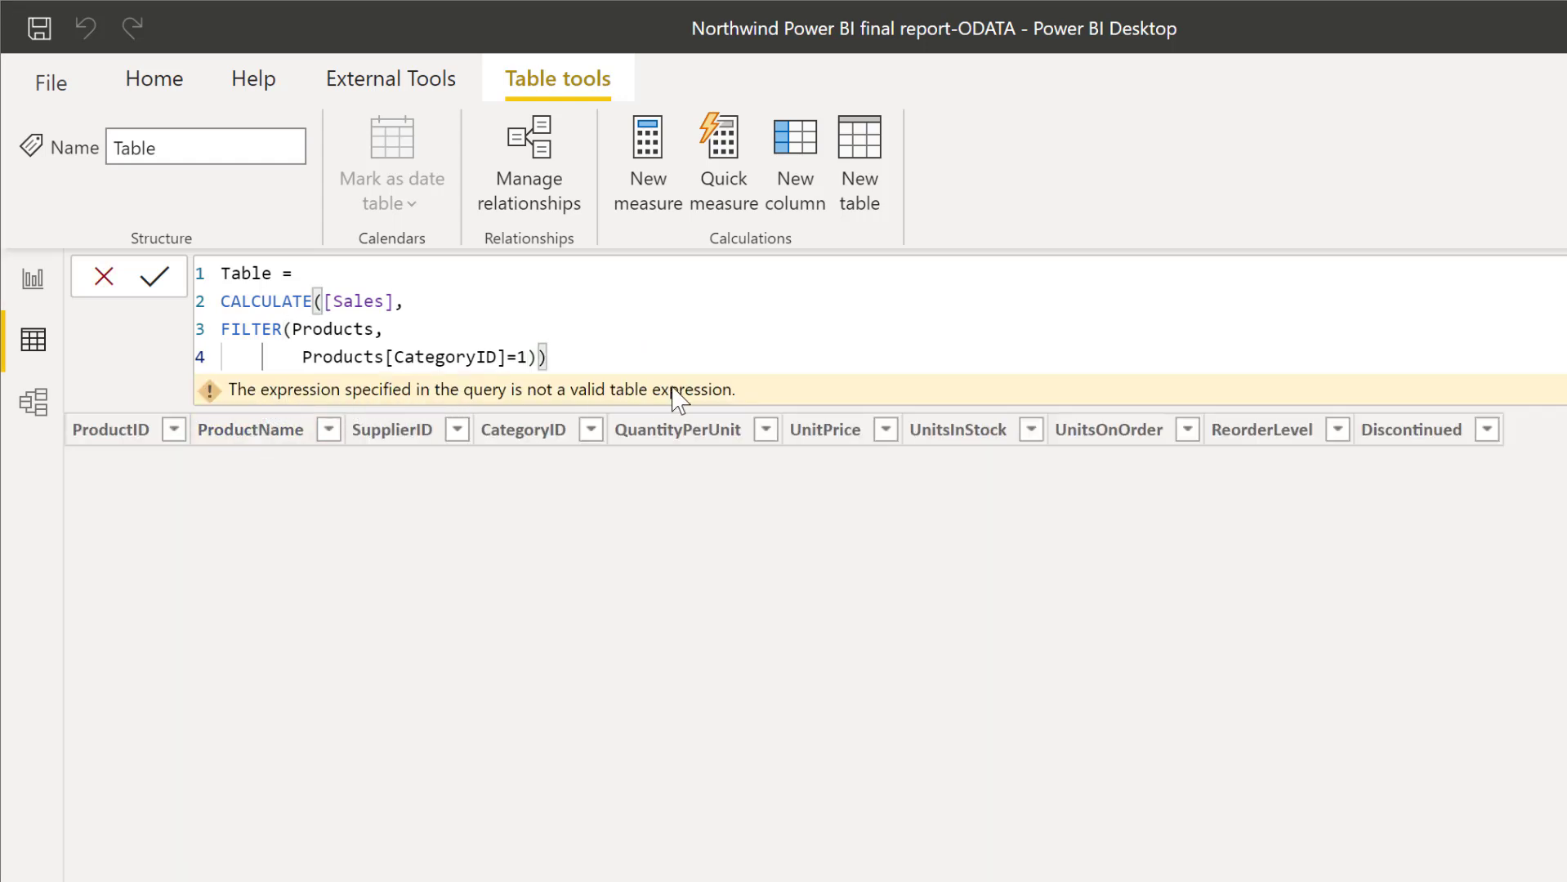
mouse_move(780, 400)
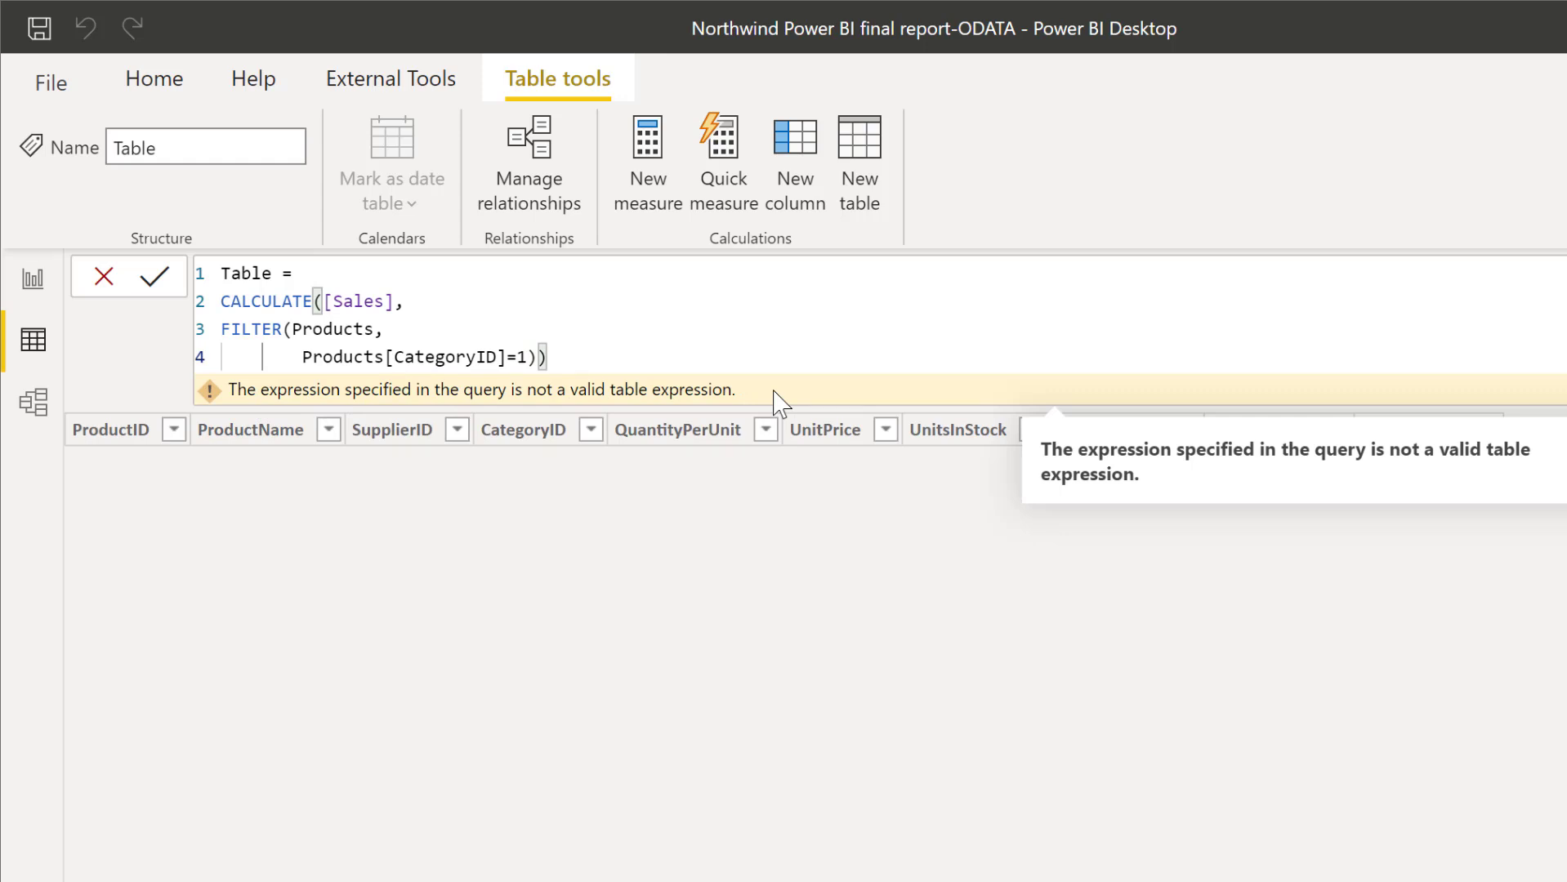
left_click_drag(549, 357, 222, 315)
key("ctrl+c")
left_click_drag(430, 304, 217, 310)
key("BackSpace")
key("BackSpace")
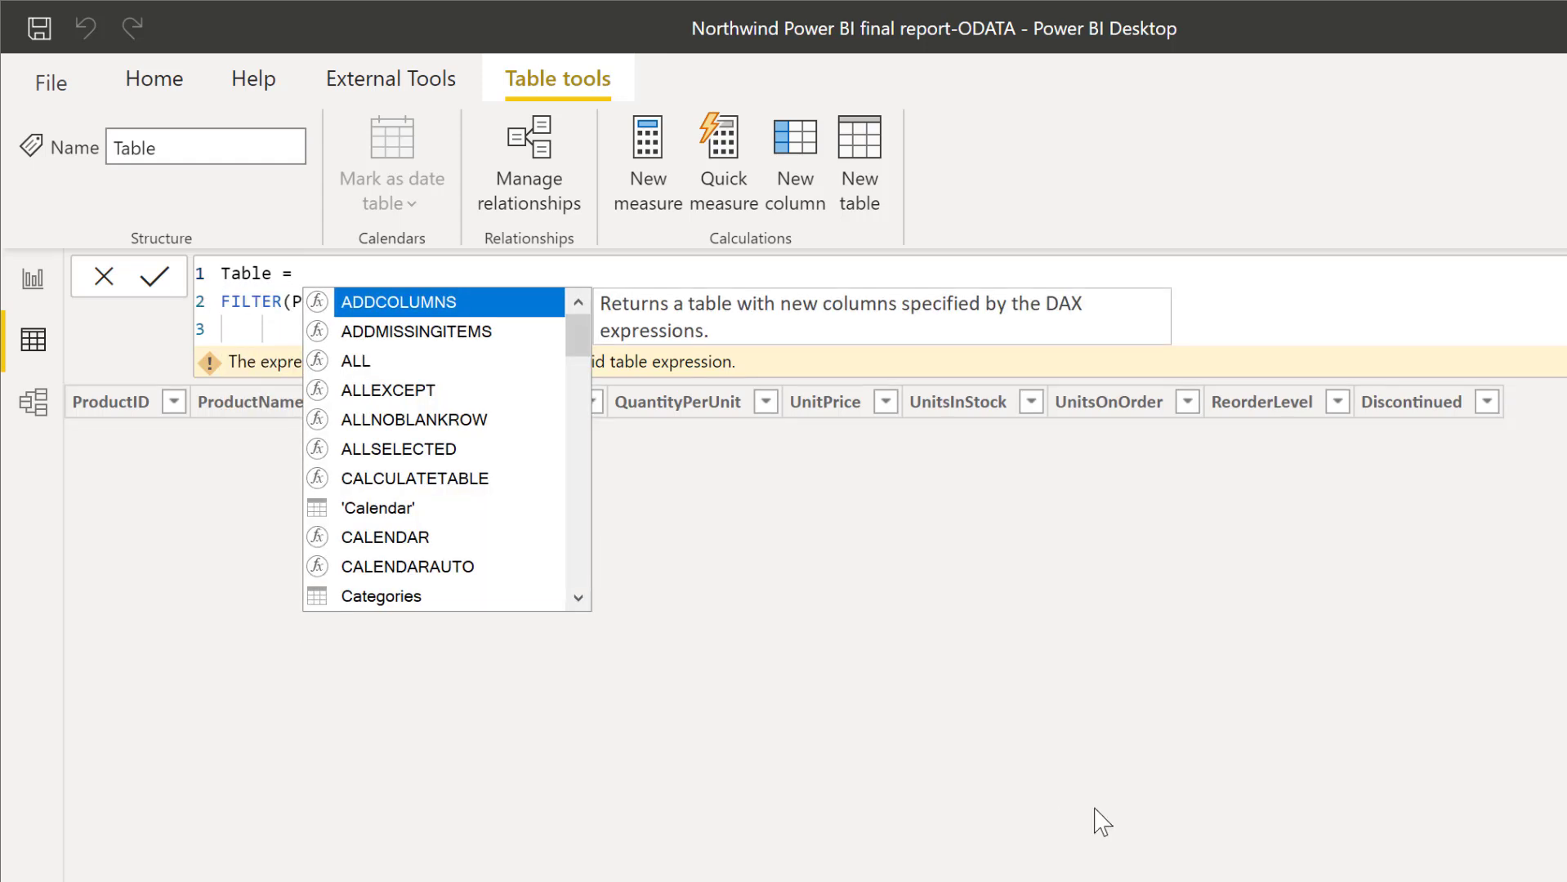
key("Escape")
key("Return")
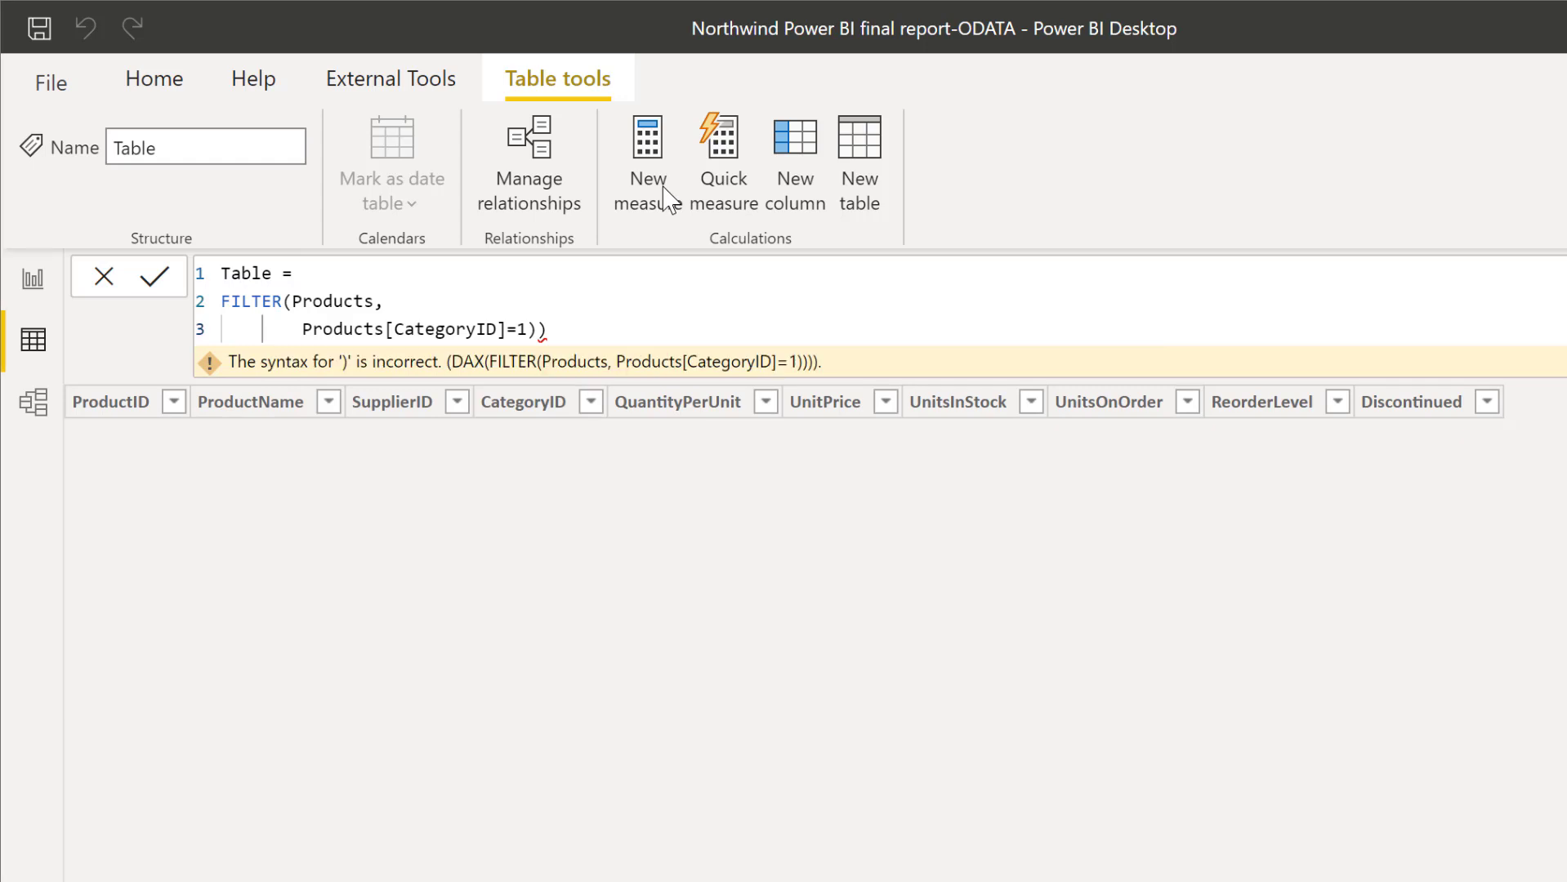
- Create Measure from the pasted CALCULATE-FILTER formula, remove the extra ')', and return to Report view
left_click(651, 188)
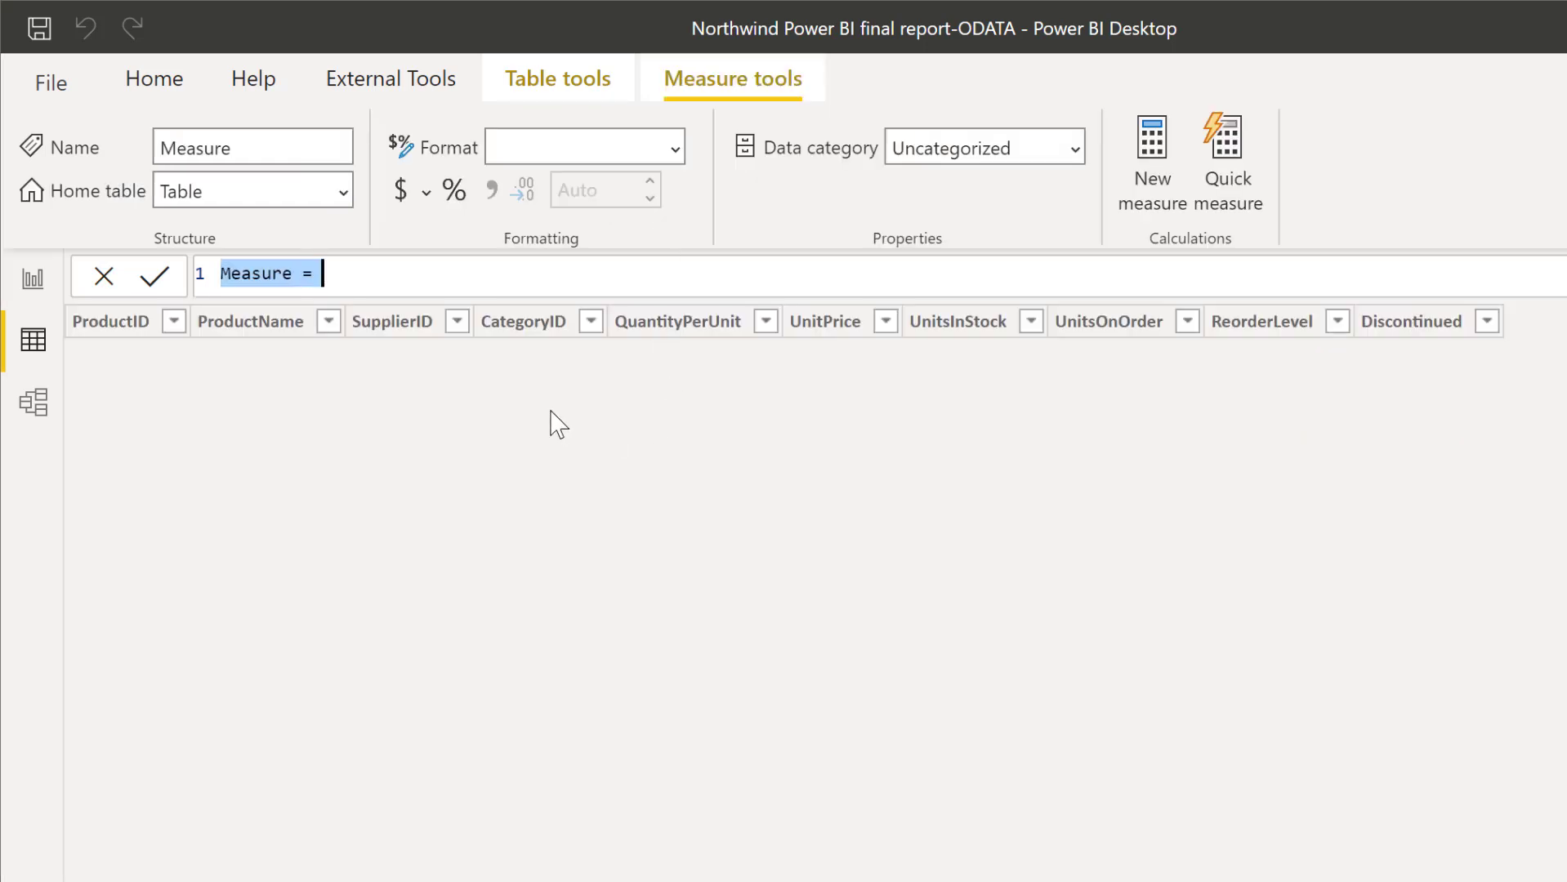
left_click(404, 279)
key("ctrl+v")
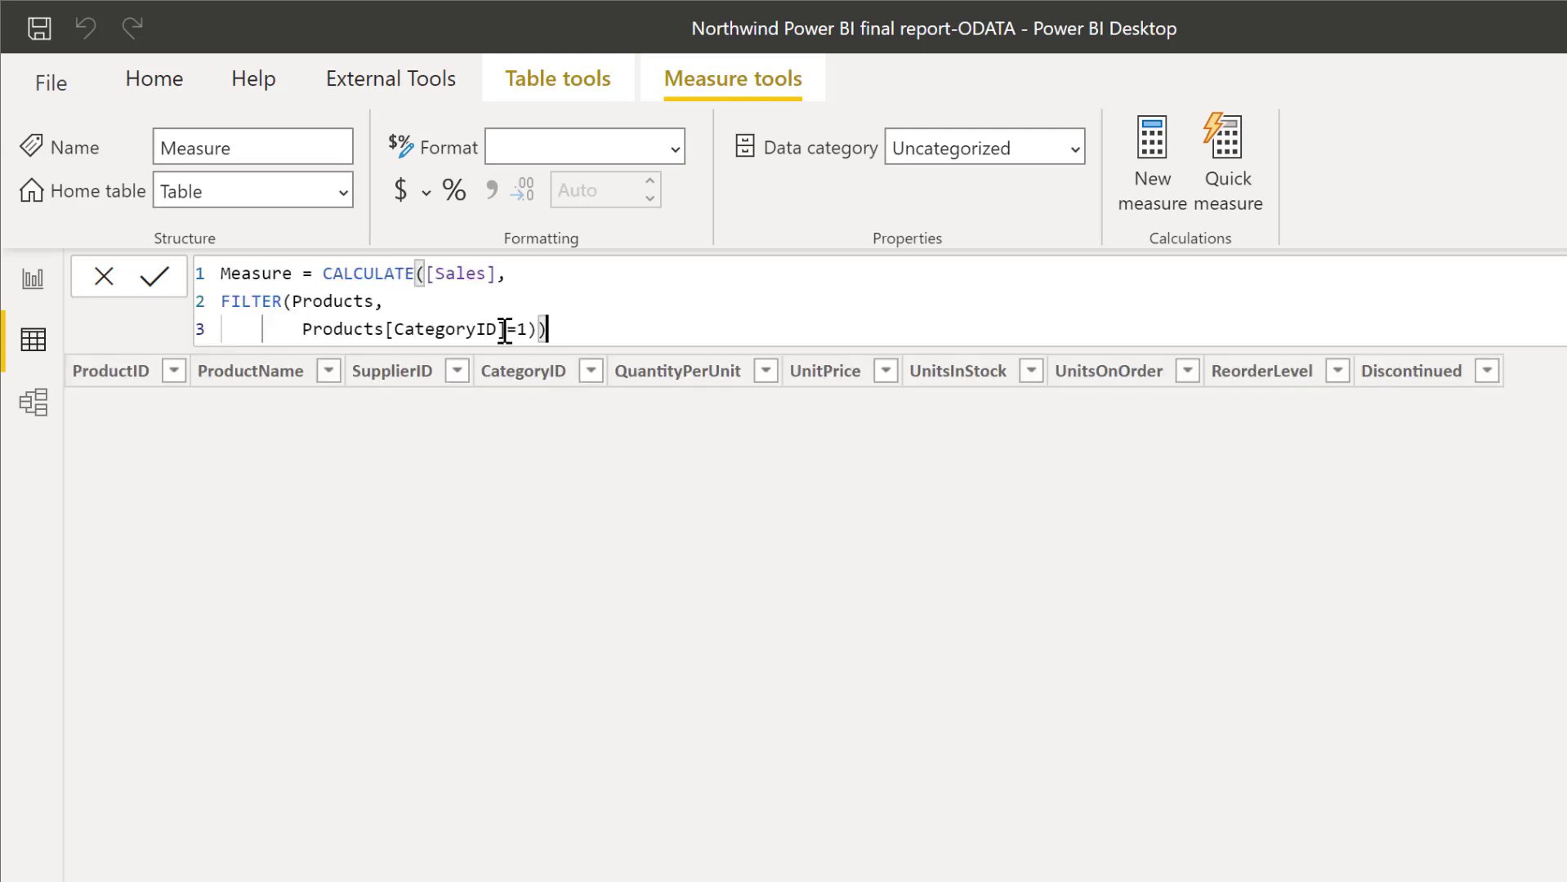
key("Return")
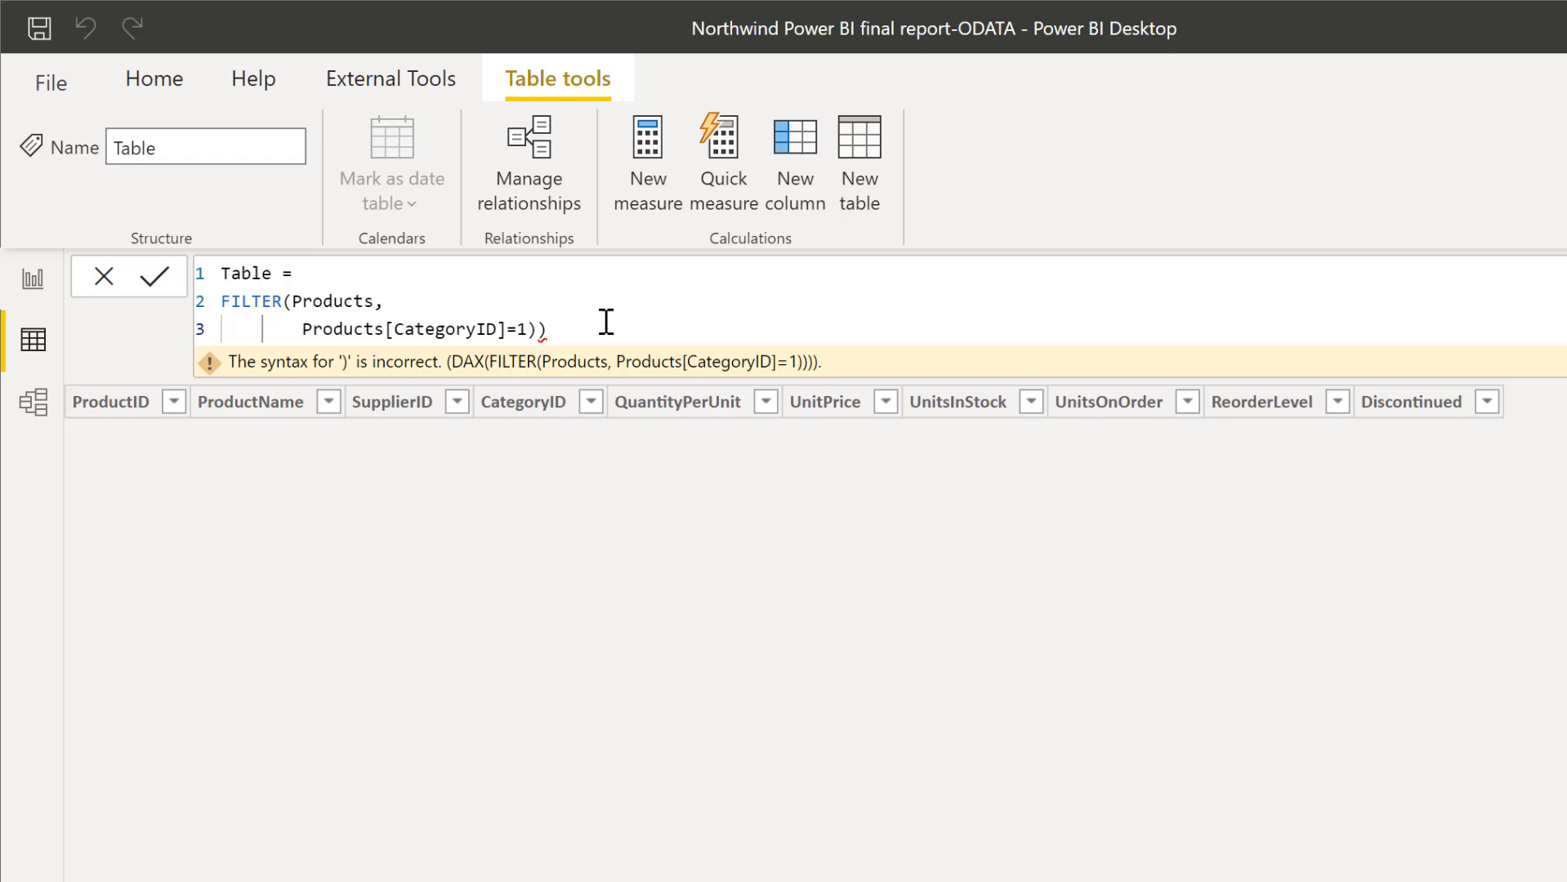
key("BackSpace")
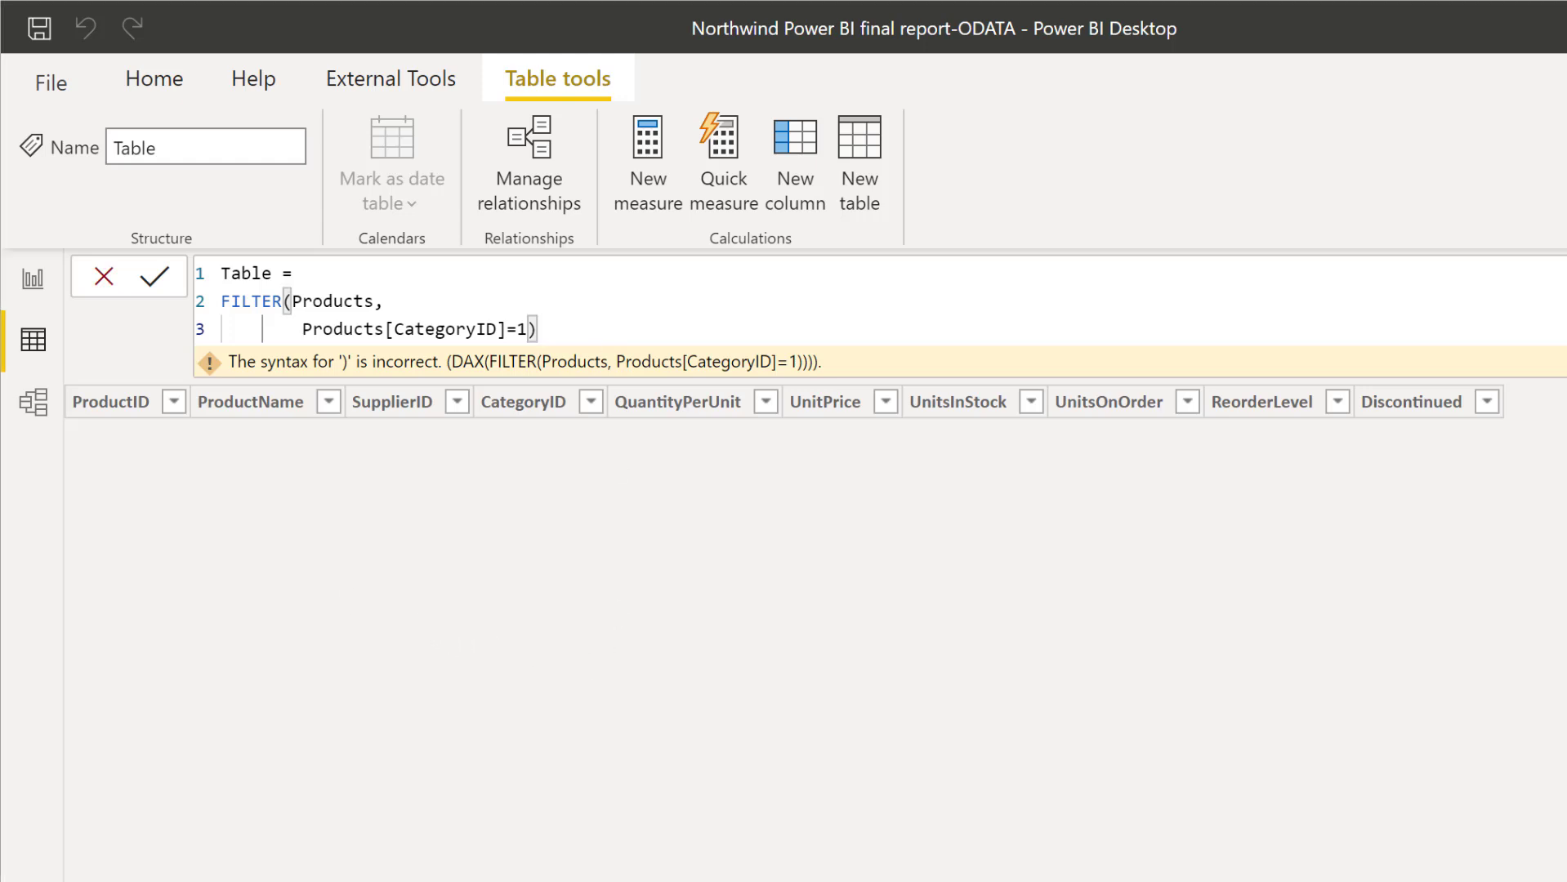
left_click(33, 282)
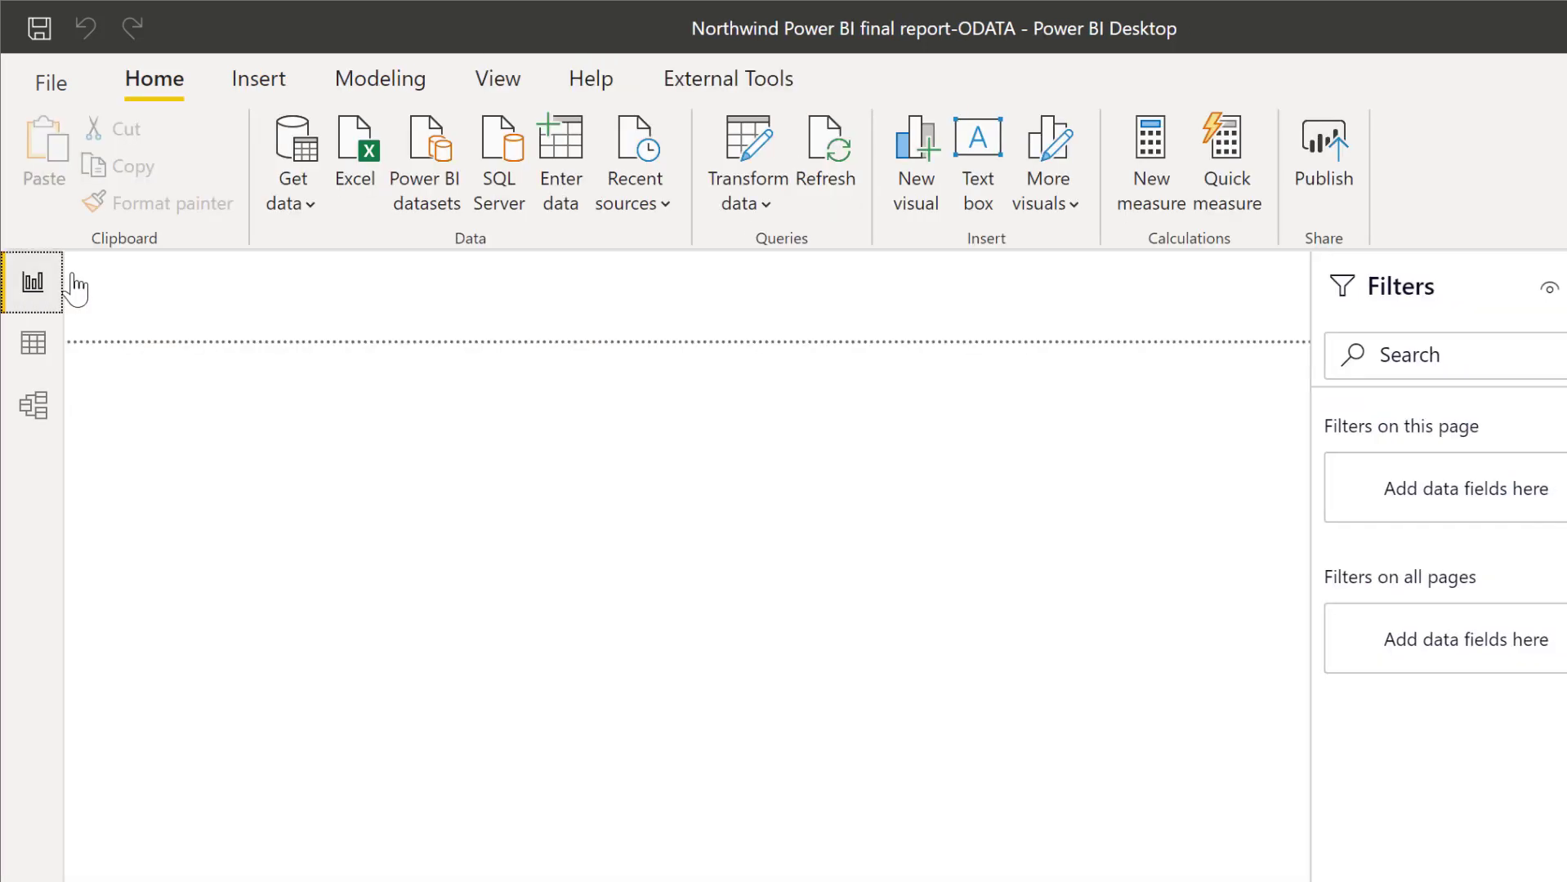
- Add a Measure card (286.50K) and a CategoryName, CategoryID, Sales table showing Beverages at 286,502
left_click_drag(748, 737, 717, 661)
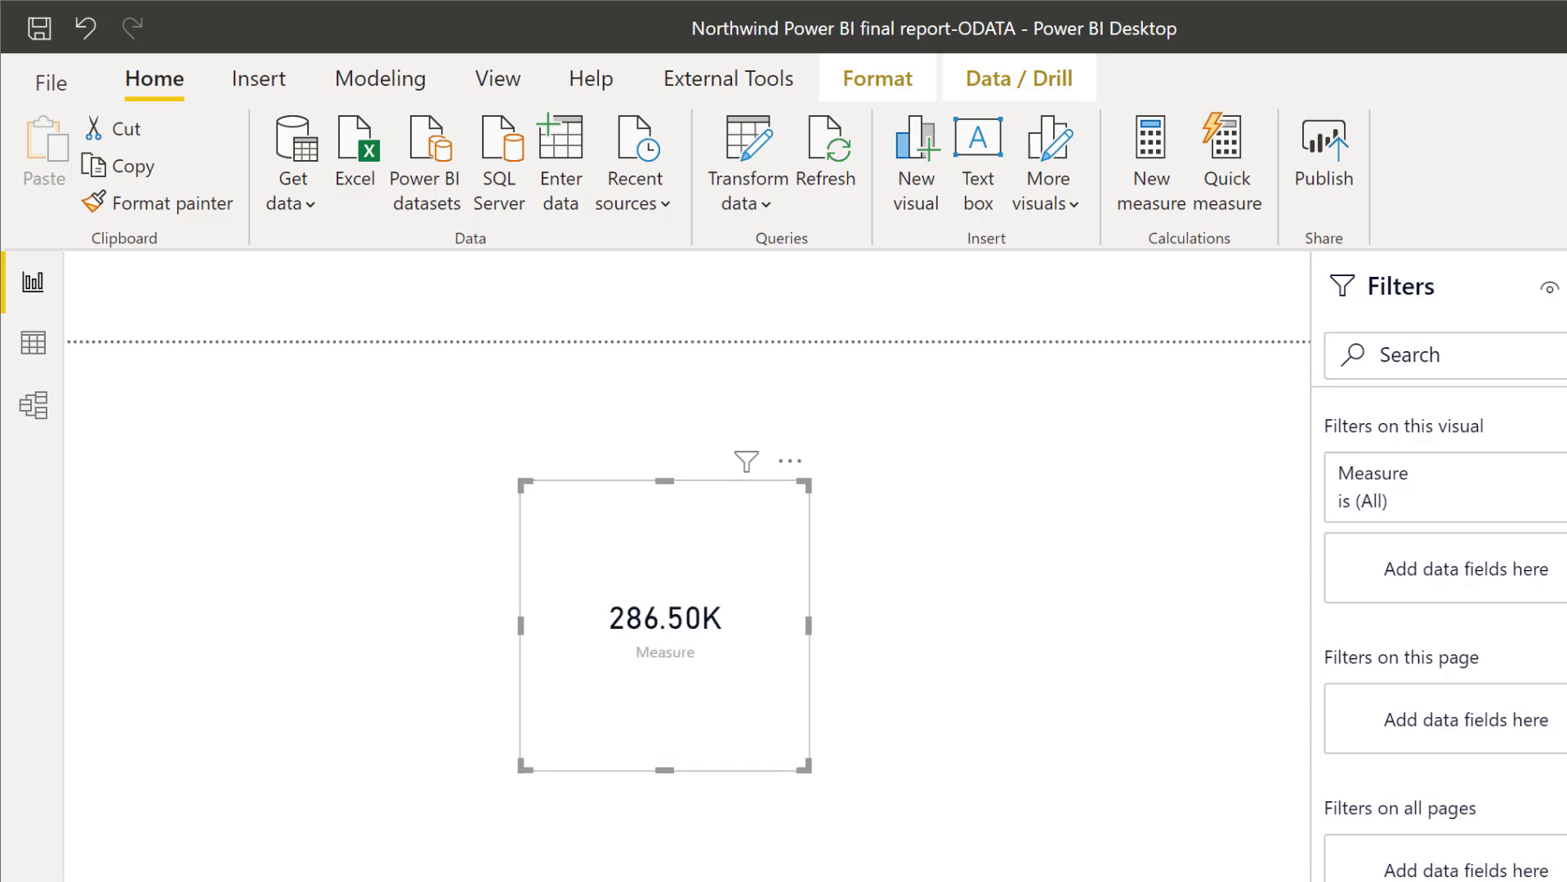
left_click_drag(1102, 734, 1190, 759)
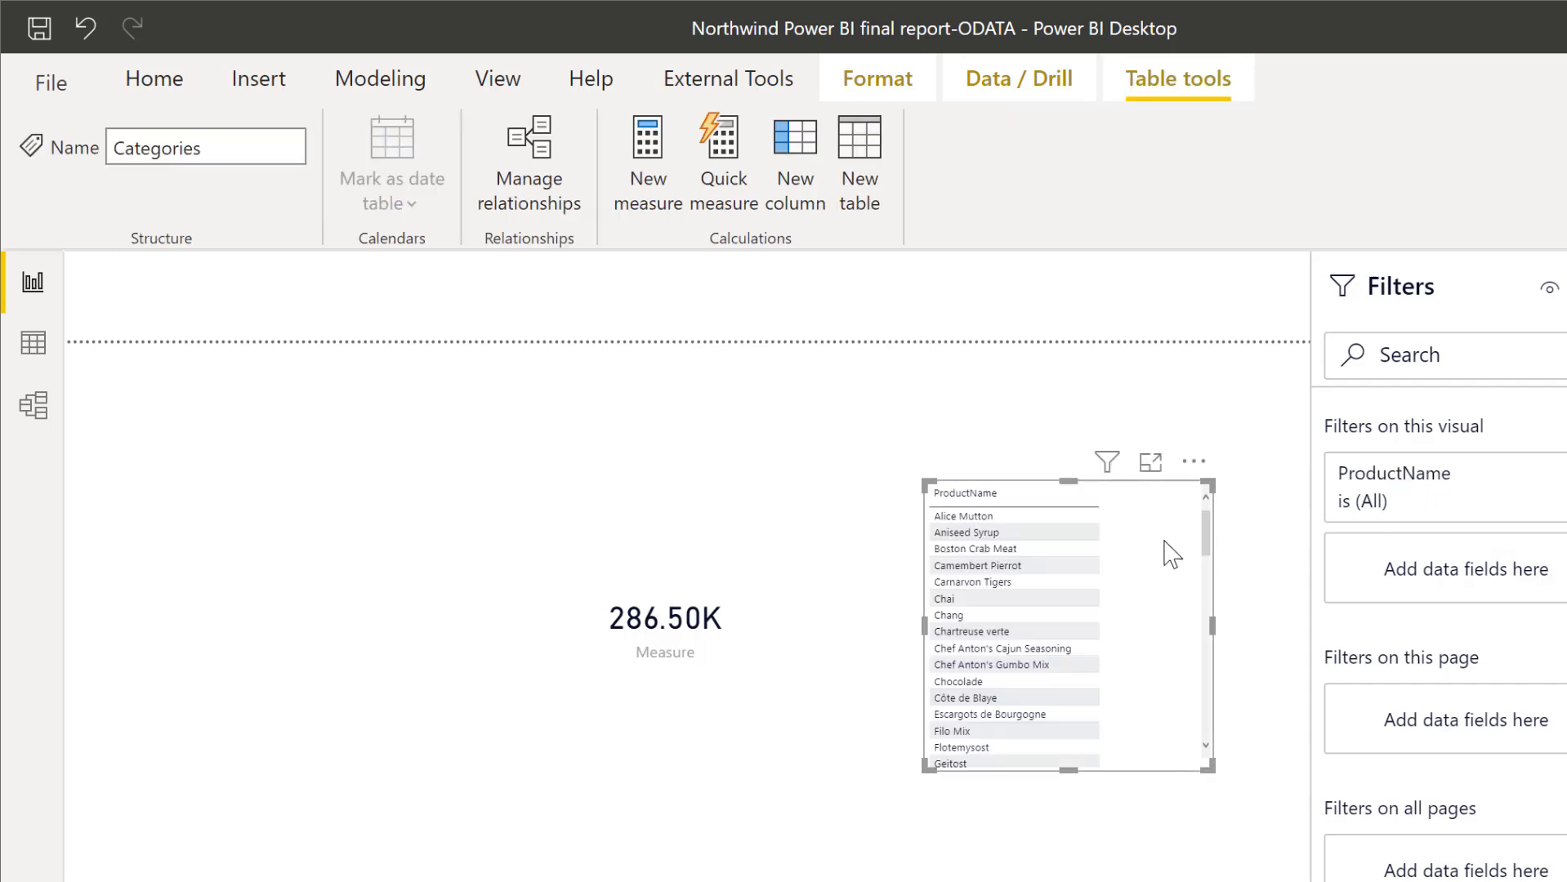
key("ctrl+z")
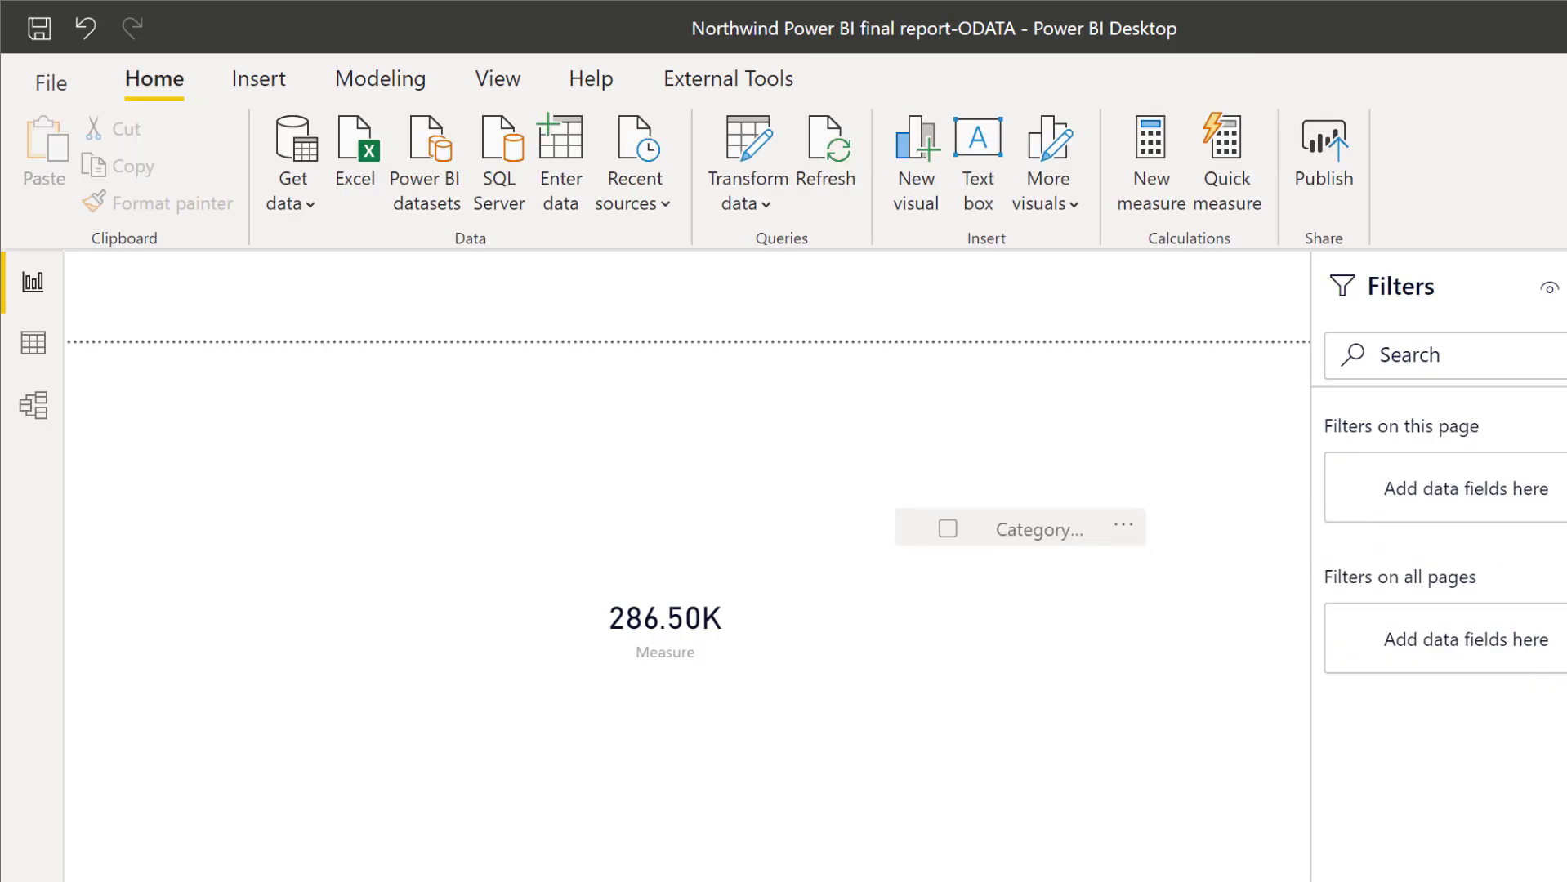
key("ctrl+z")
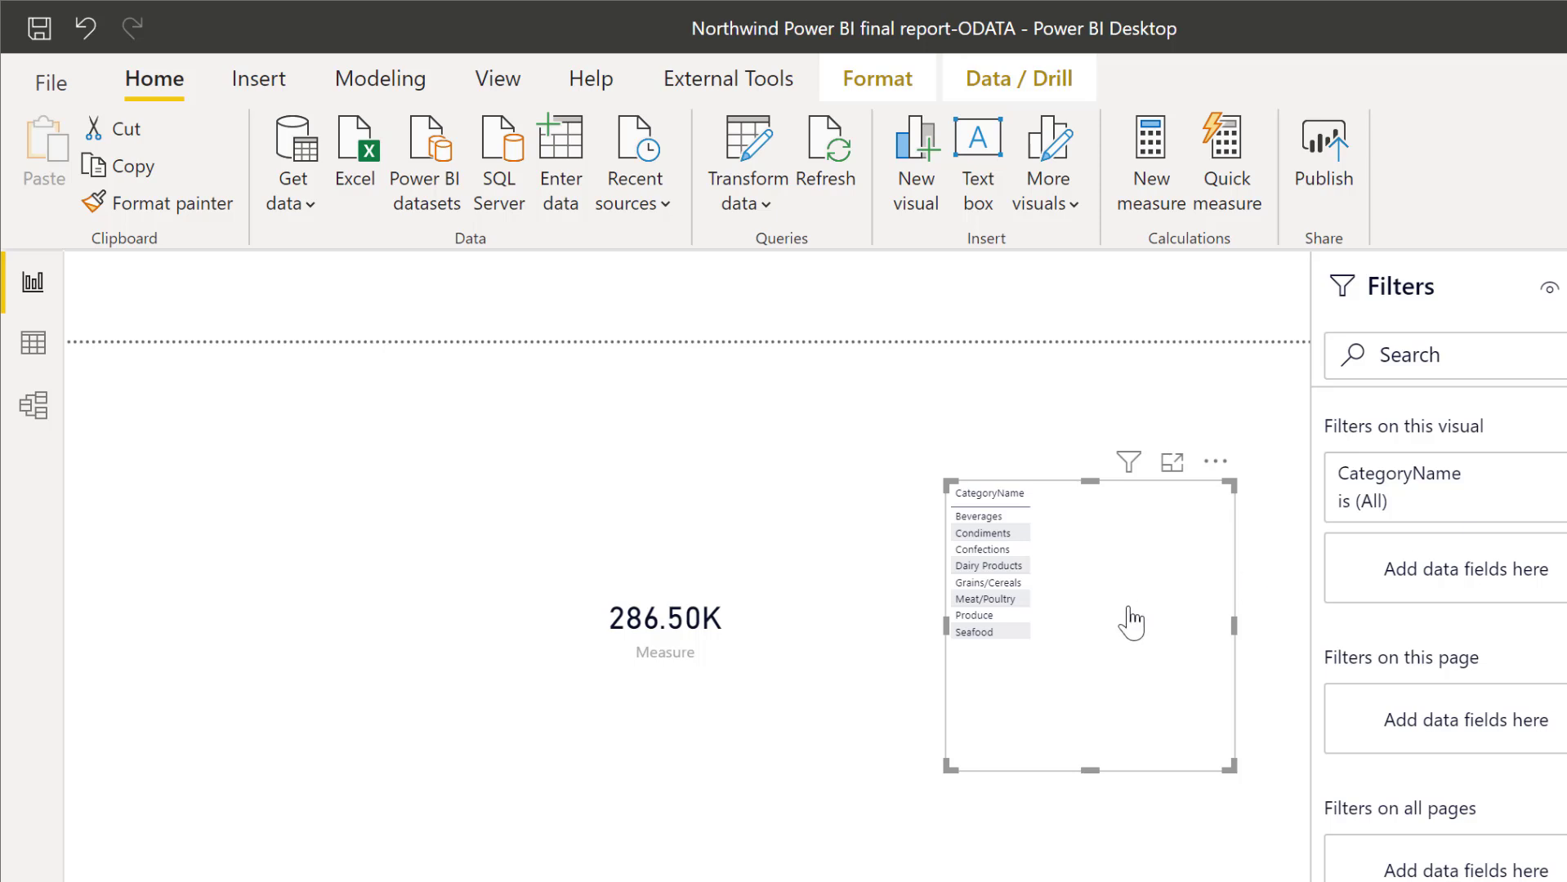
key("ctrl+z")
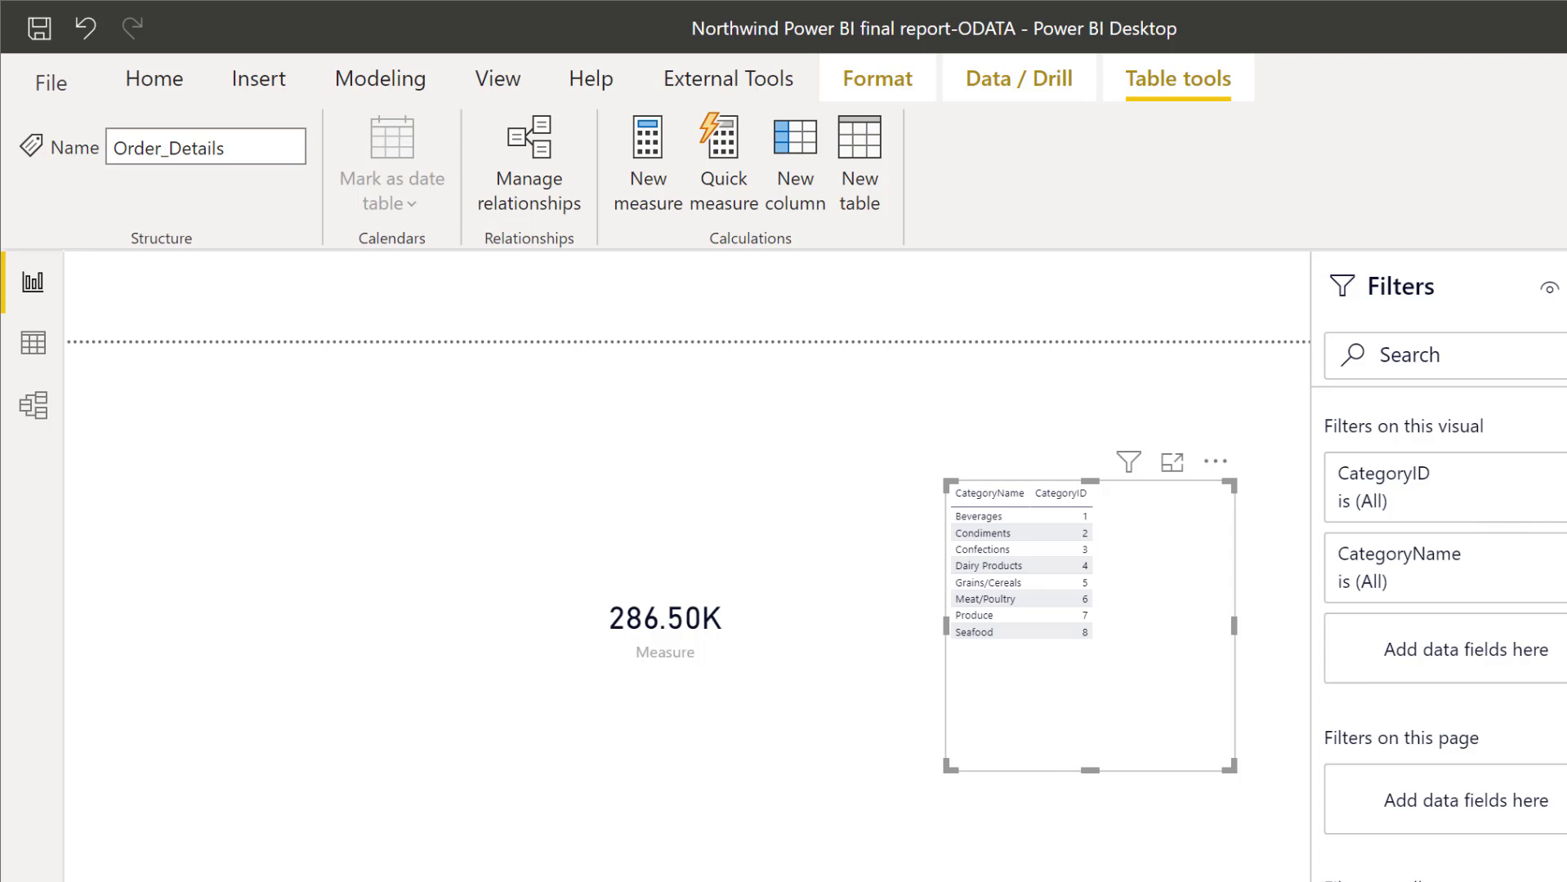
left_click_drag(1497, 787, 1064, 699)
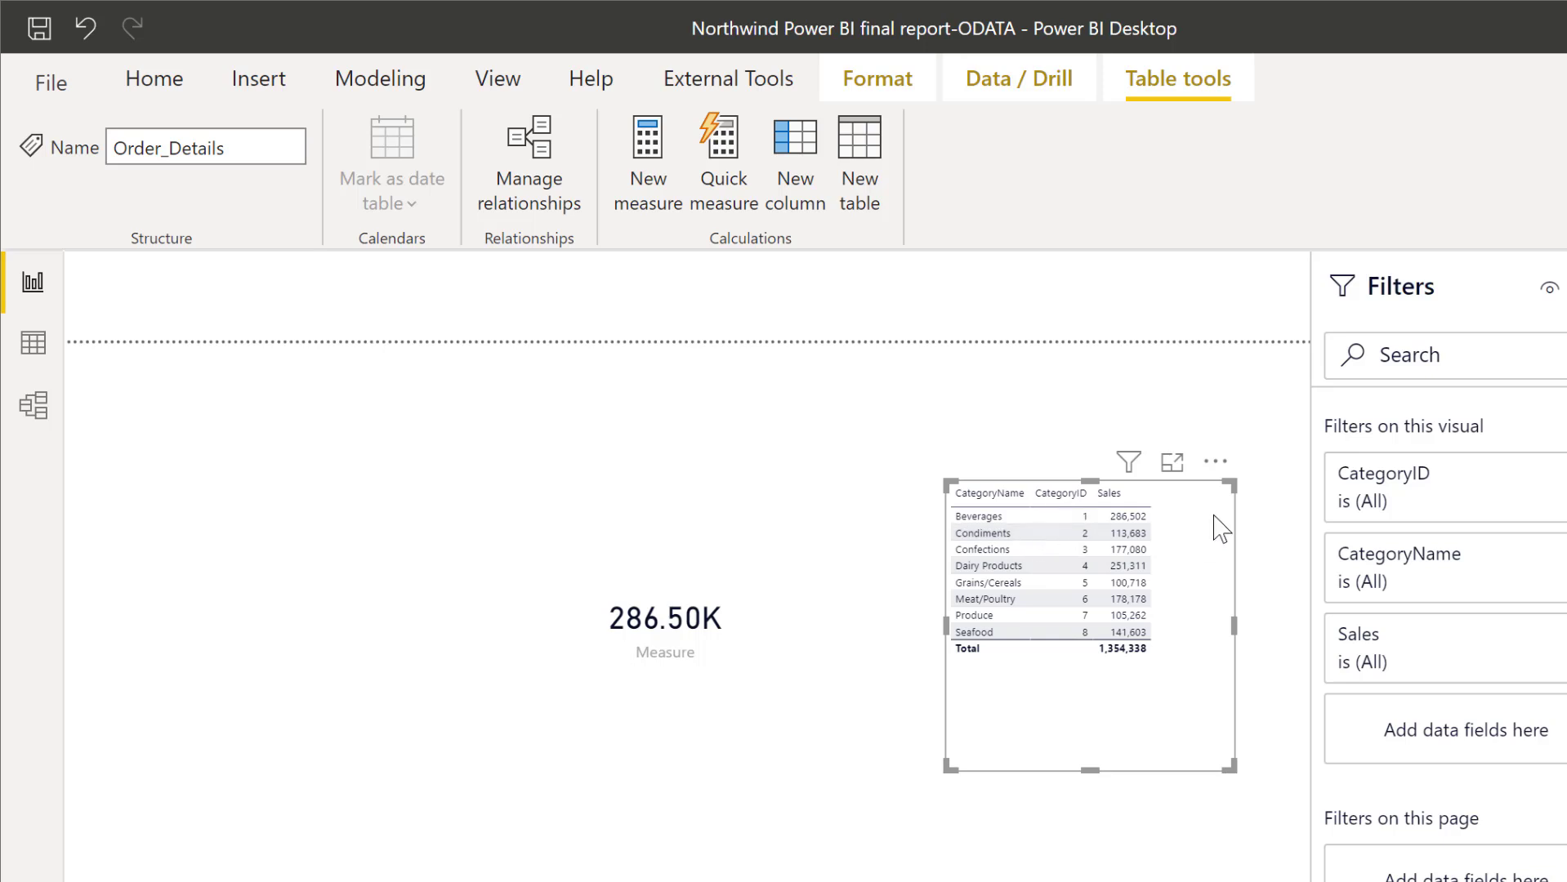
left_click(1123, 516)
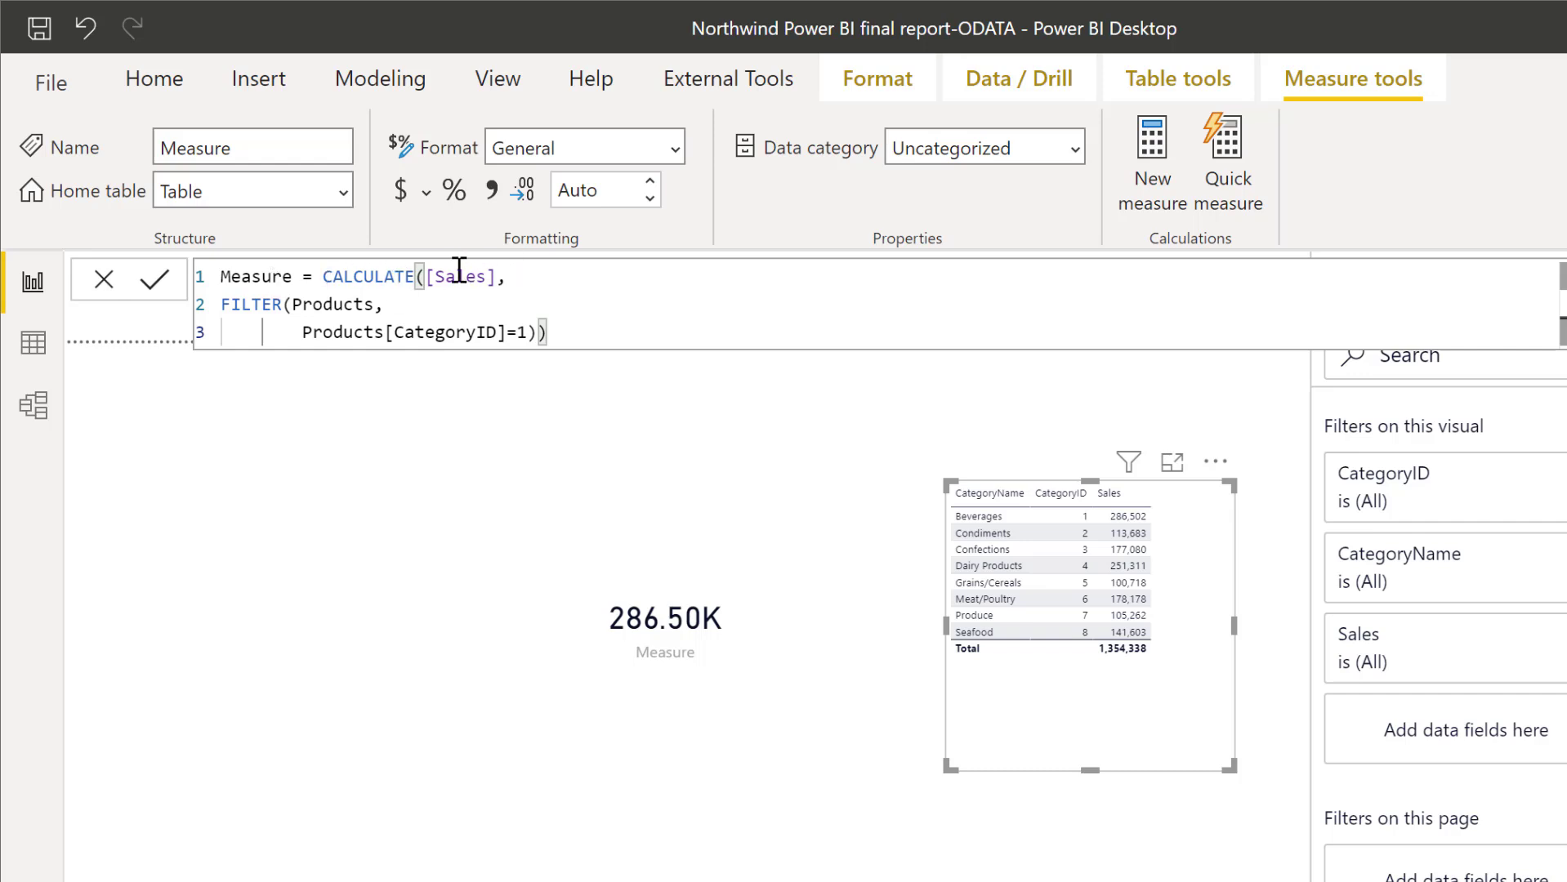
- Highlight CALCULATE([Sales] in the formula, inspect Table's CategoryID 1 rows, then return to Report view
left_click_drag(507, 277, 324, 280)
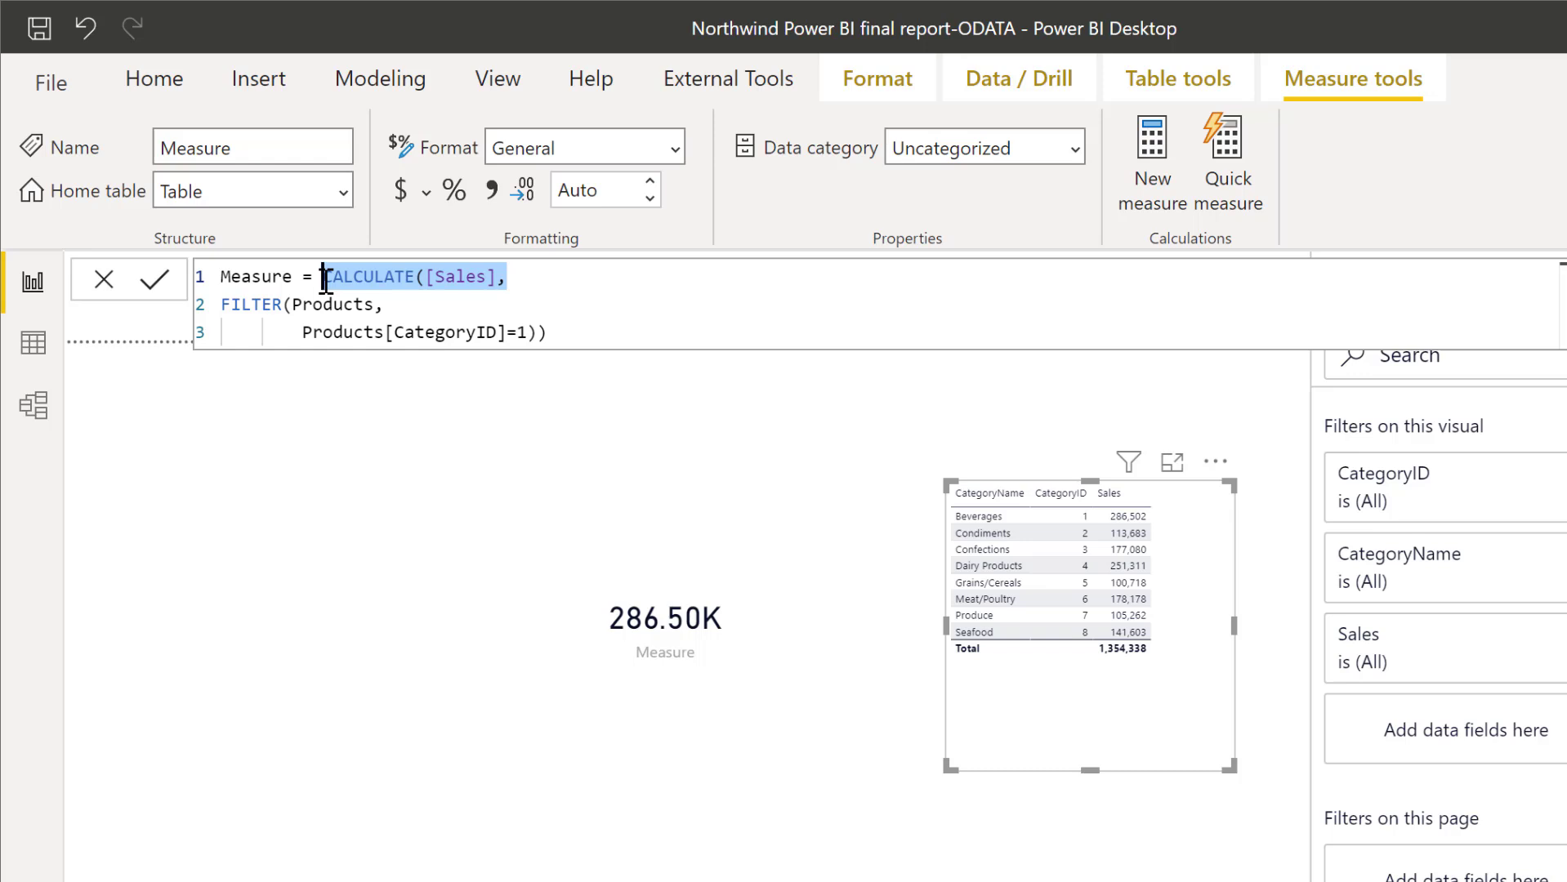
left_click_drag(324, 280, 326, 280)
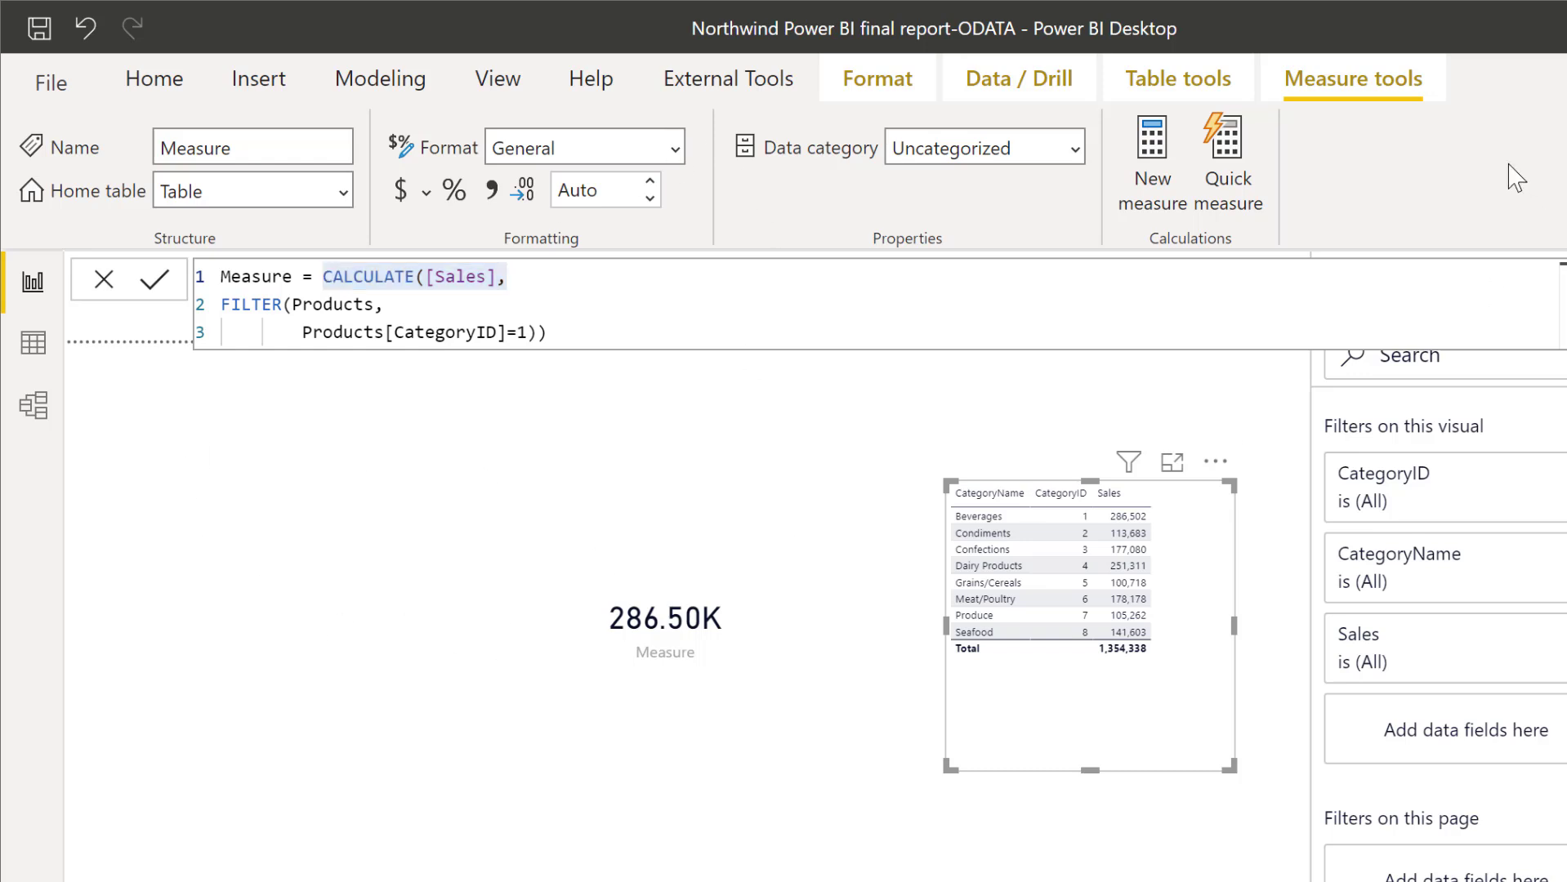
left_click(33, 342)
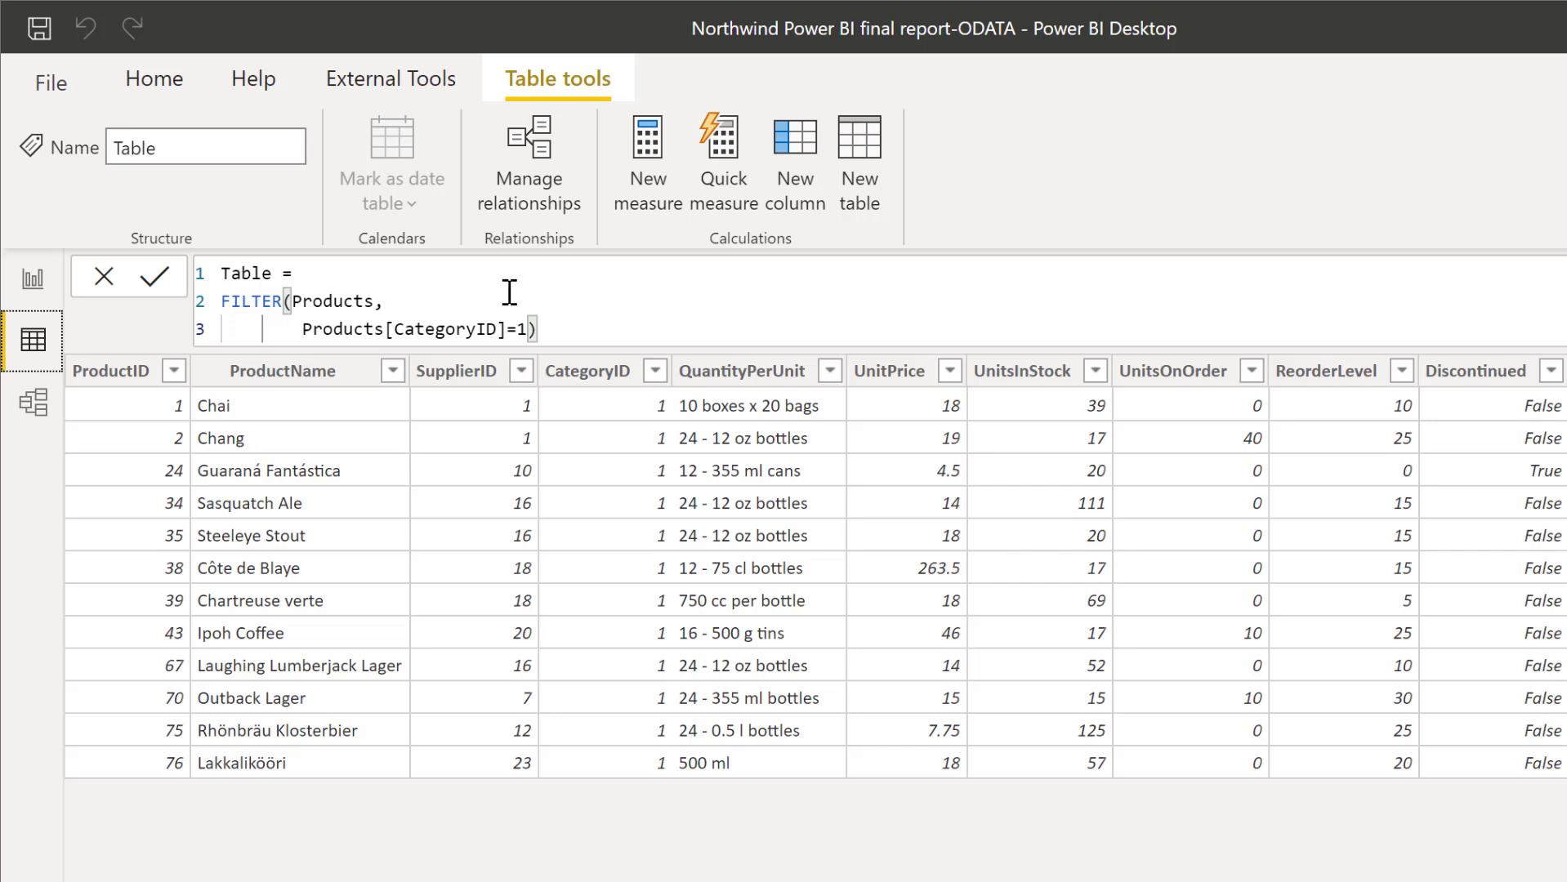
left_click(33, 279)
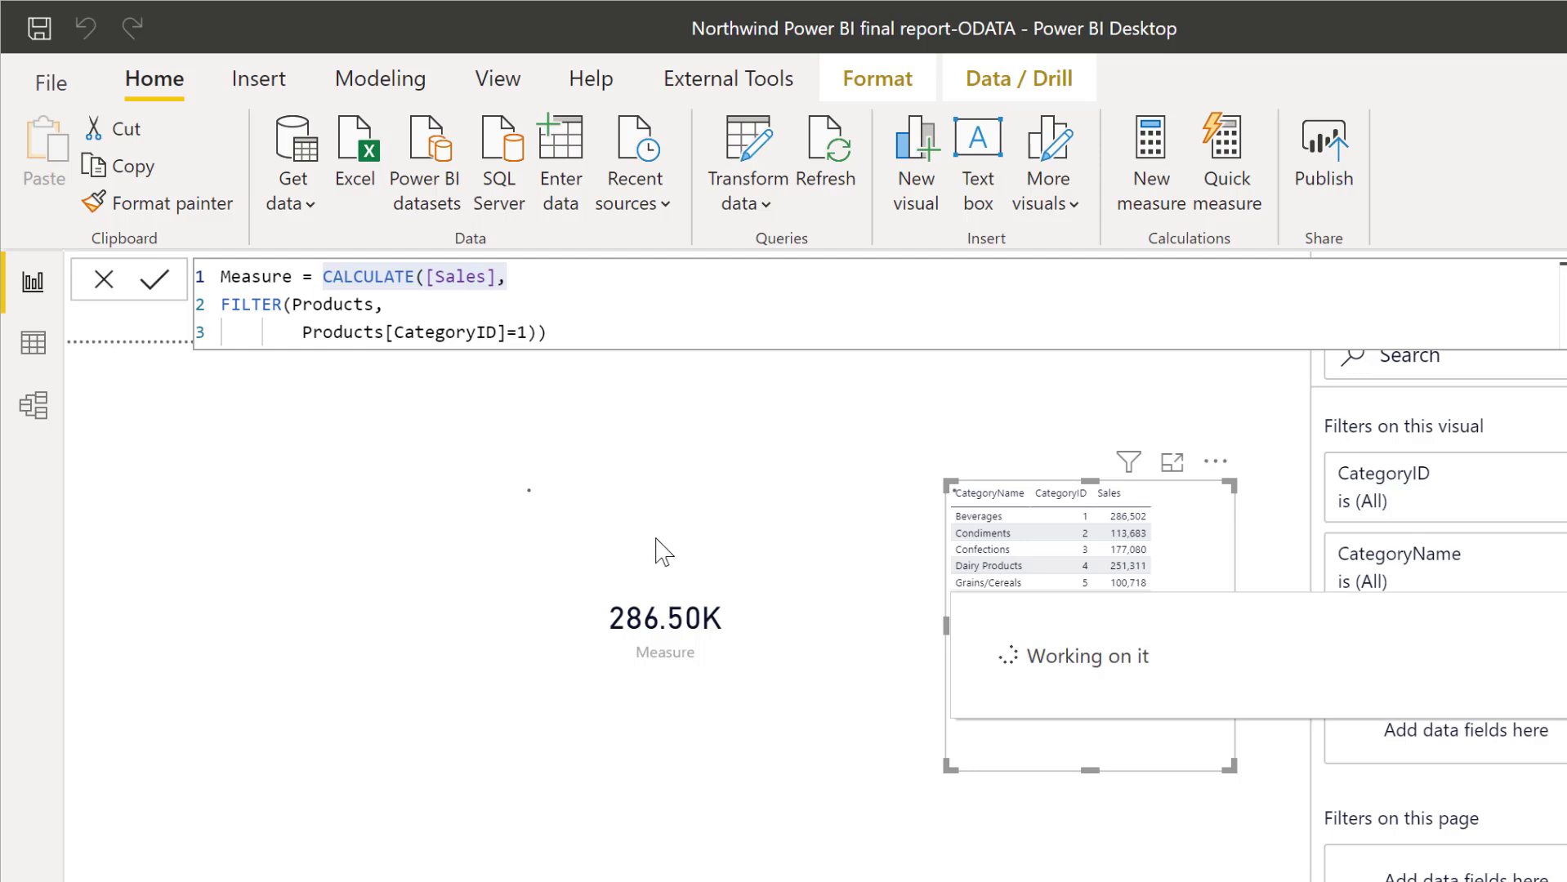
- Start a new measure with CALCULATE(SUM(Products[UnitPrice]), as its opening expression
left_click(419, 281)
key("shift+Return")
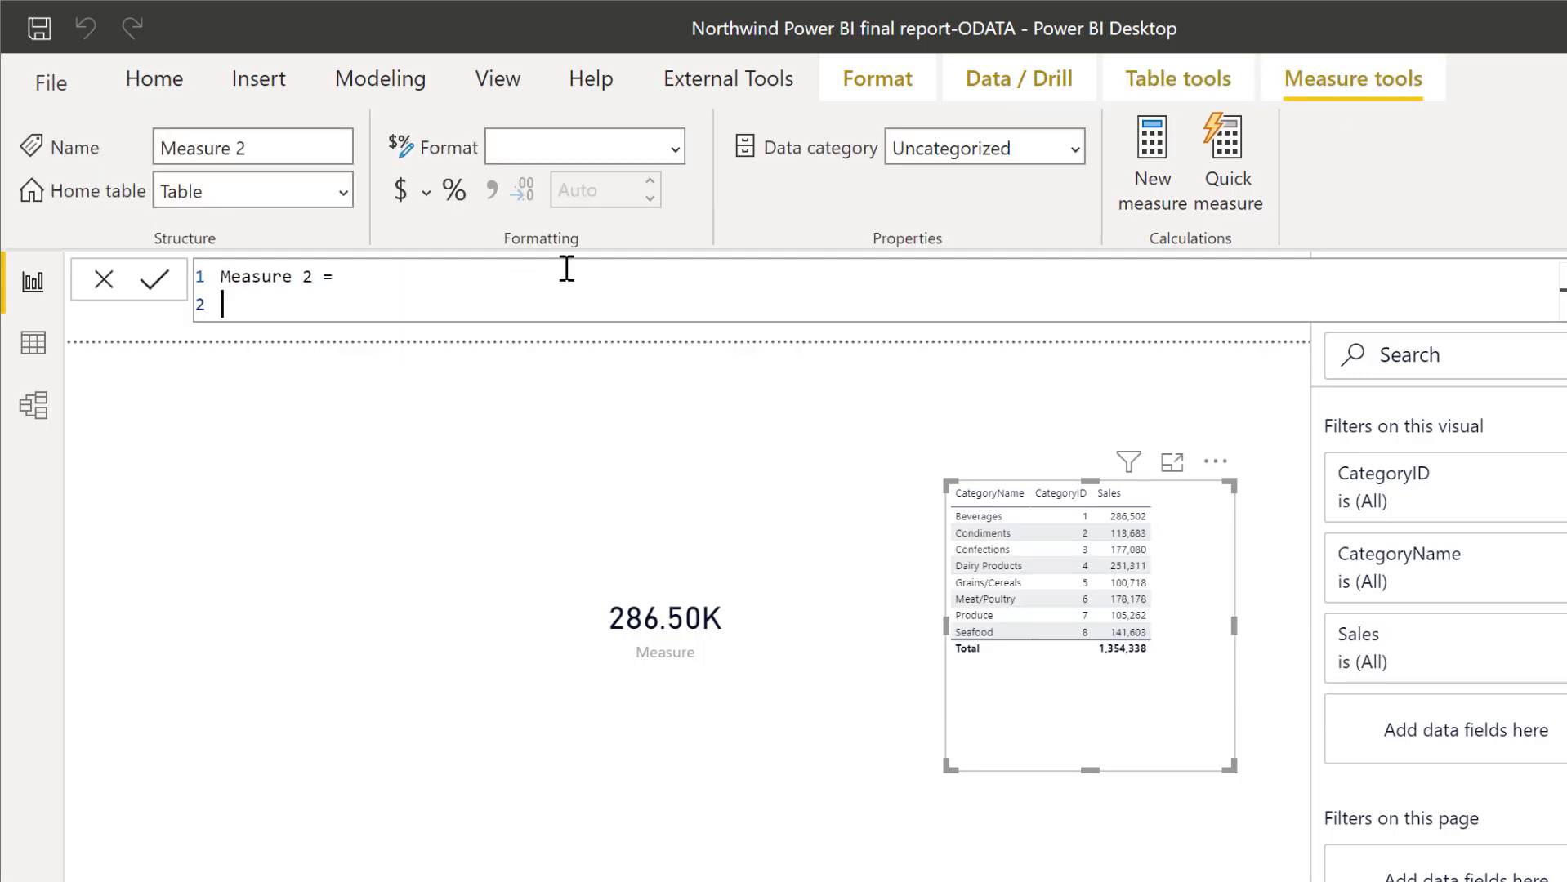
type("CALCULATE(")
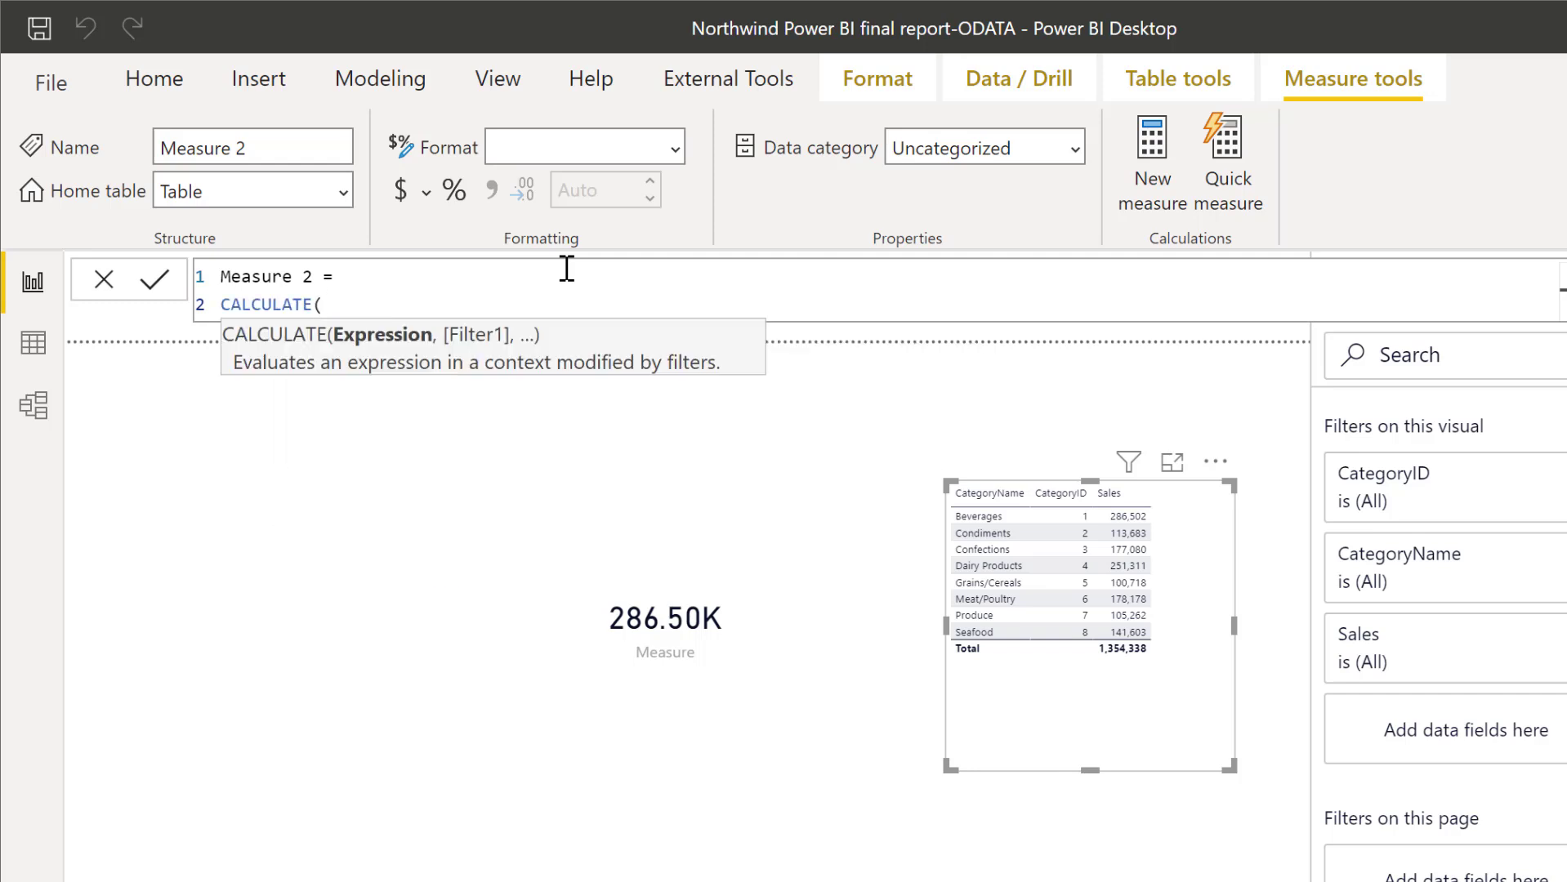
type("sum")
key("Tab")
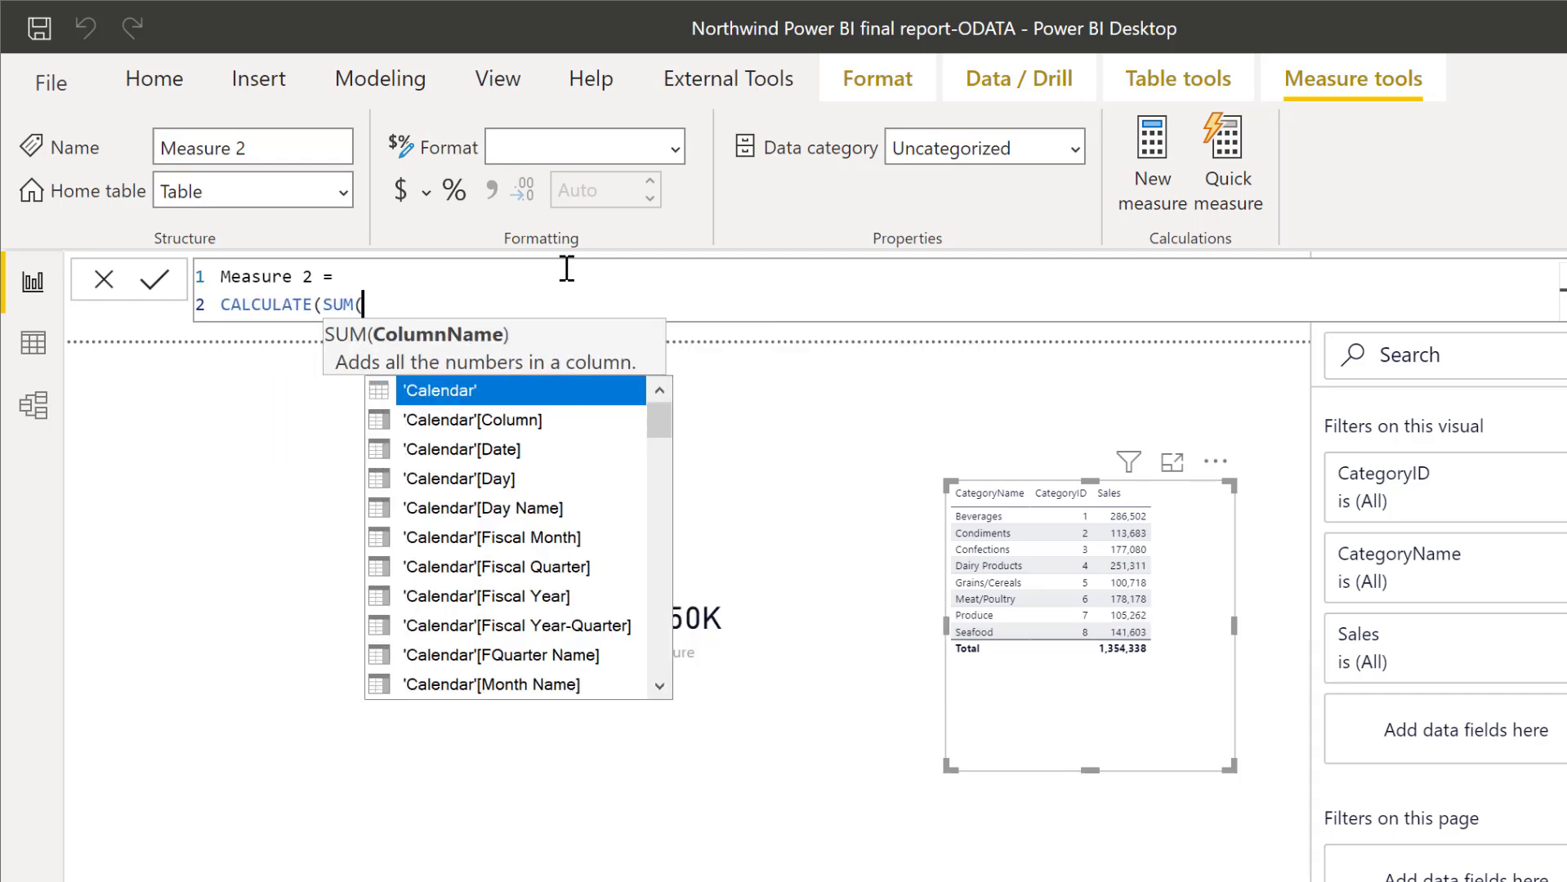
type("uni")
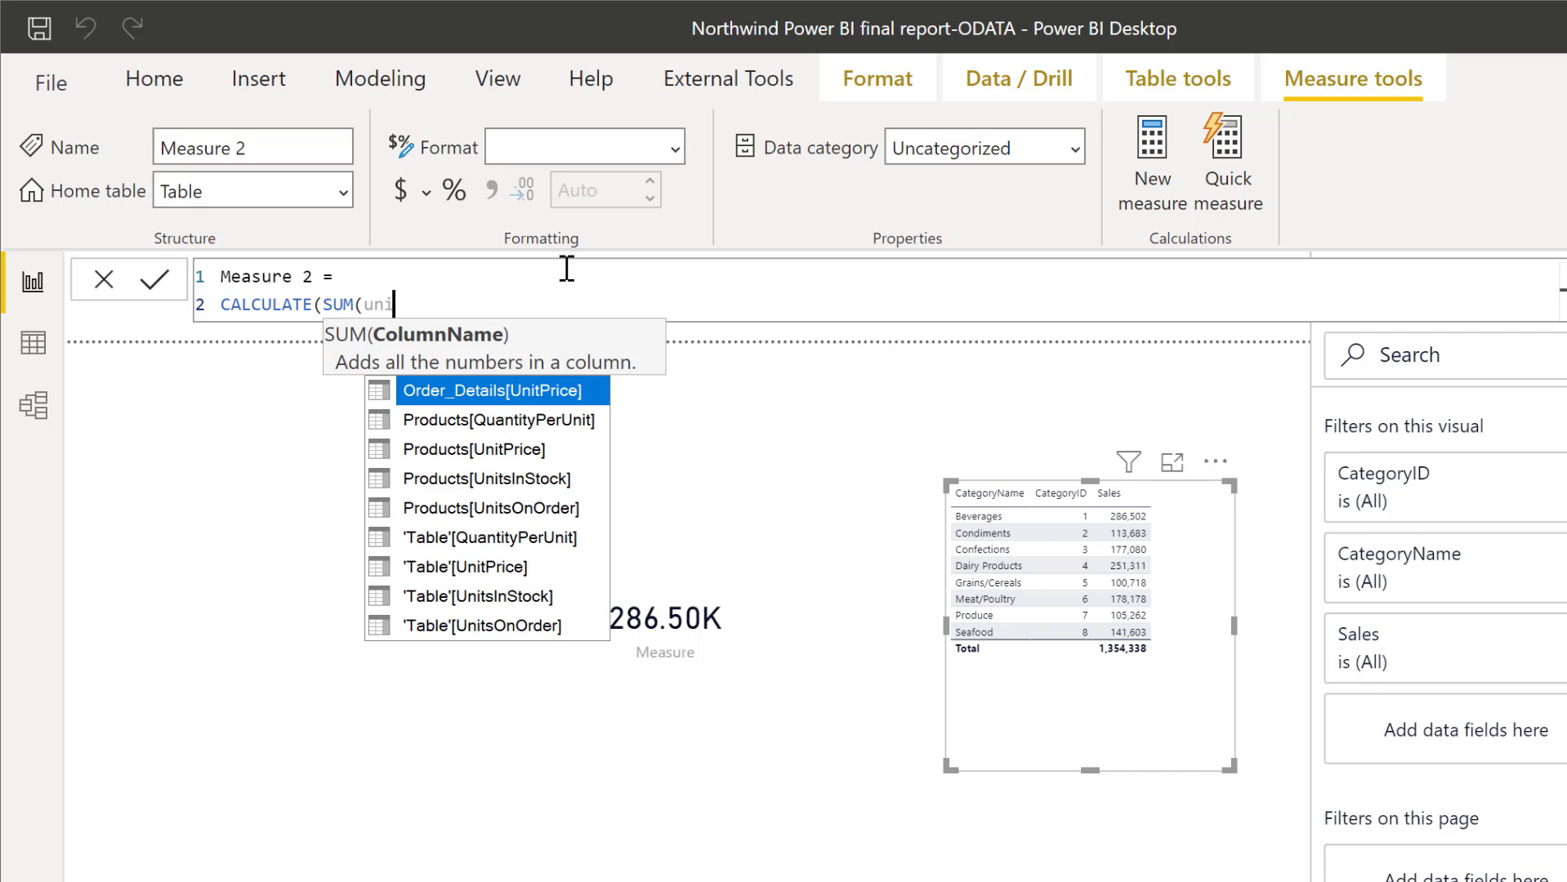
key("Down")
key("Down")
key("Tab")
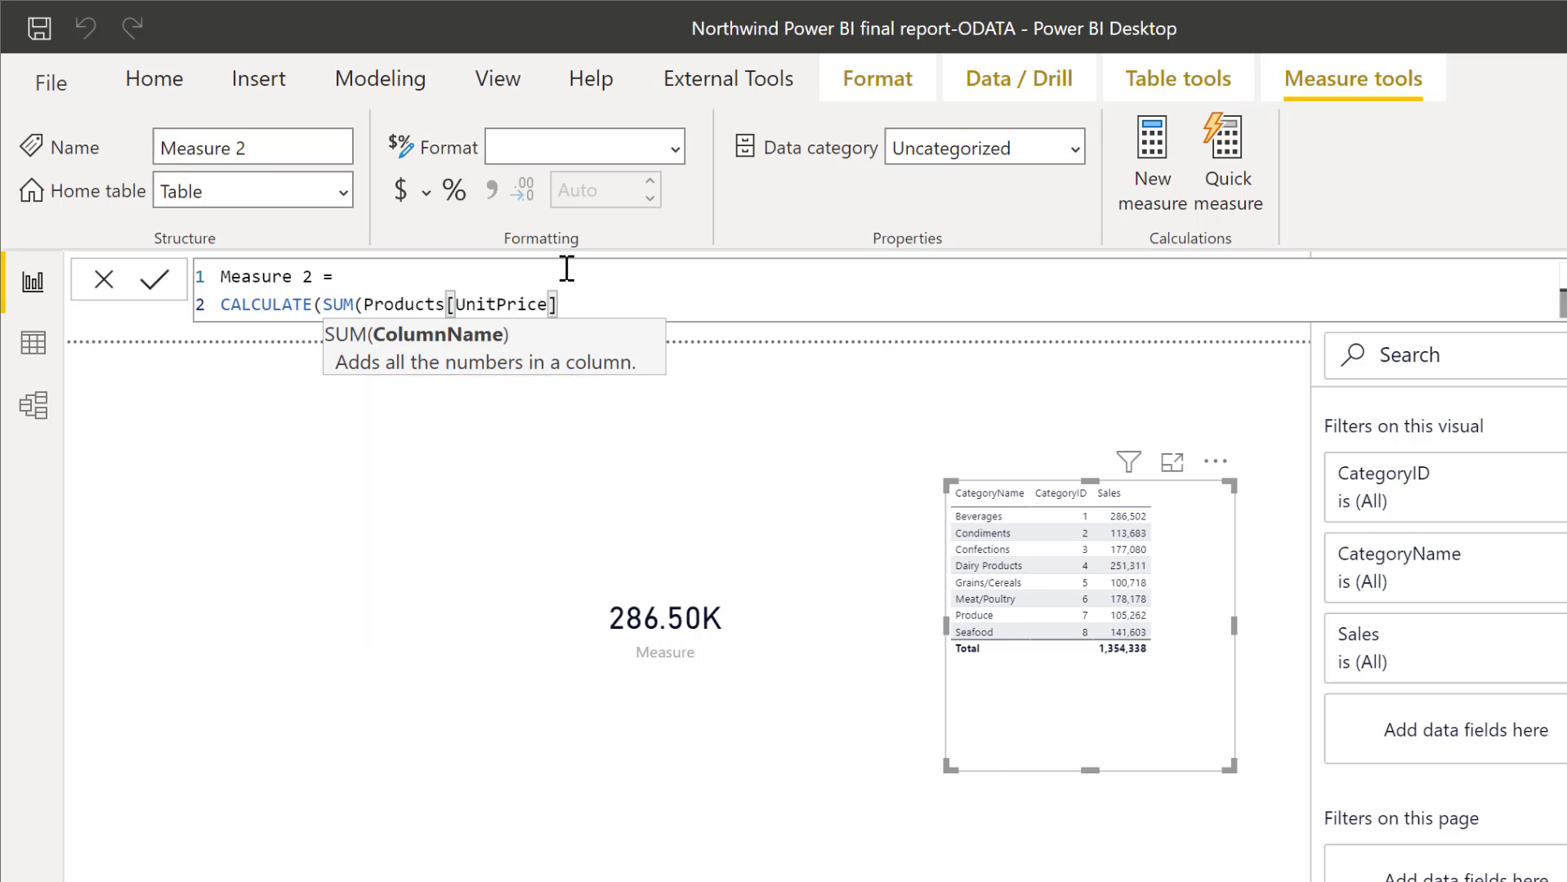
type("),")
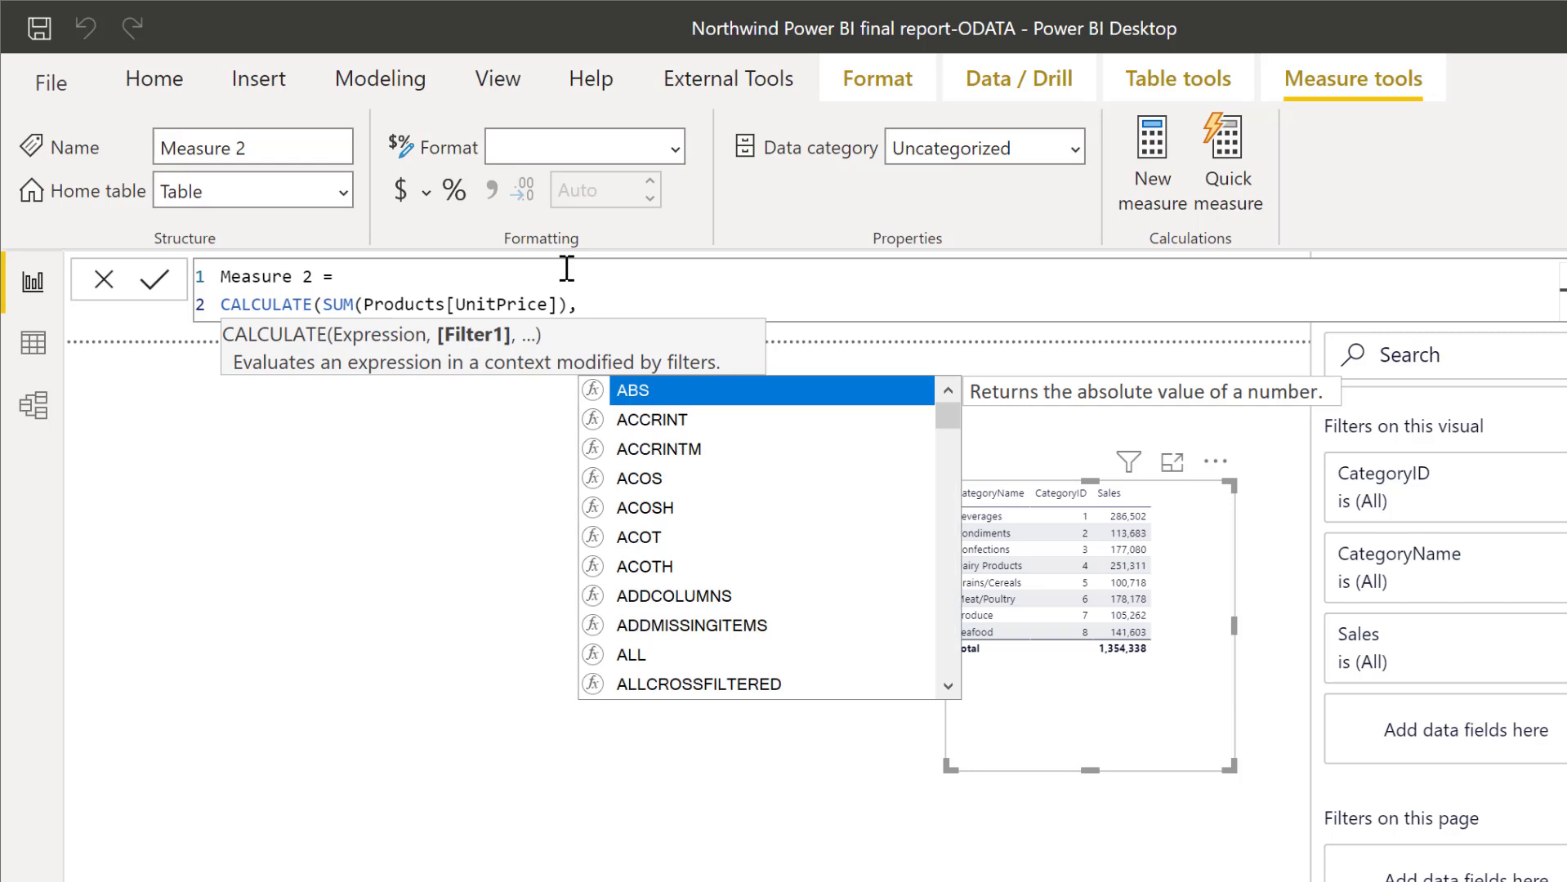
- Add FILTER(Products, on a new line as the filter argument
key("shift+Return")
type("fil")
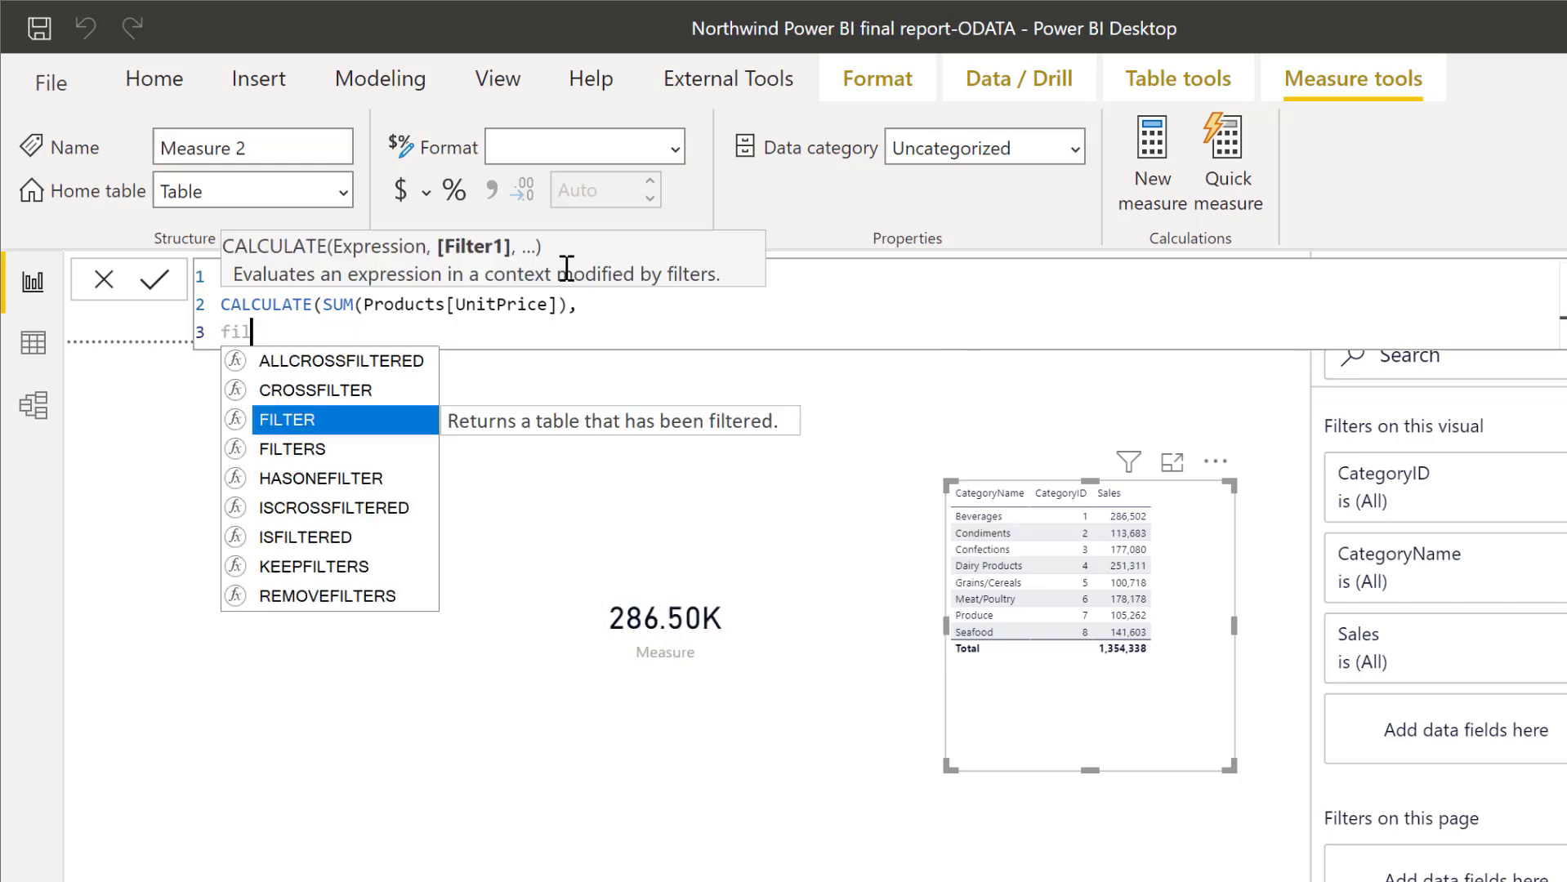
key("Tab")
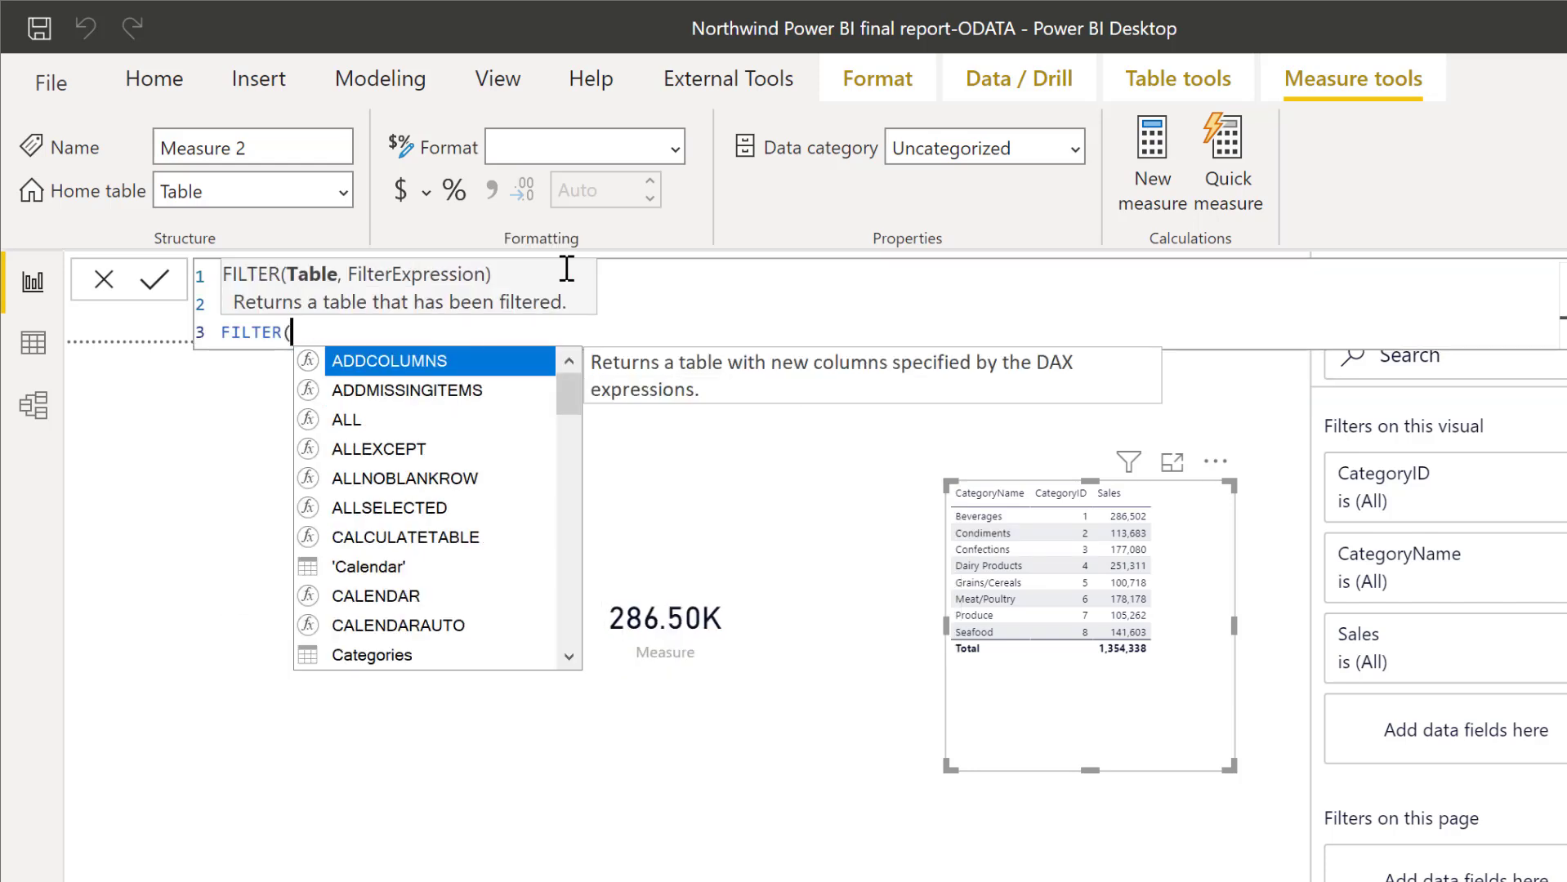
type("pro")
key("Tab")
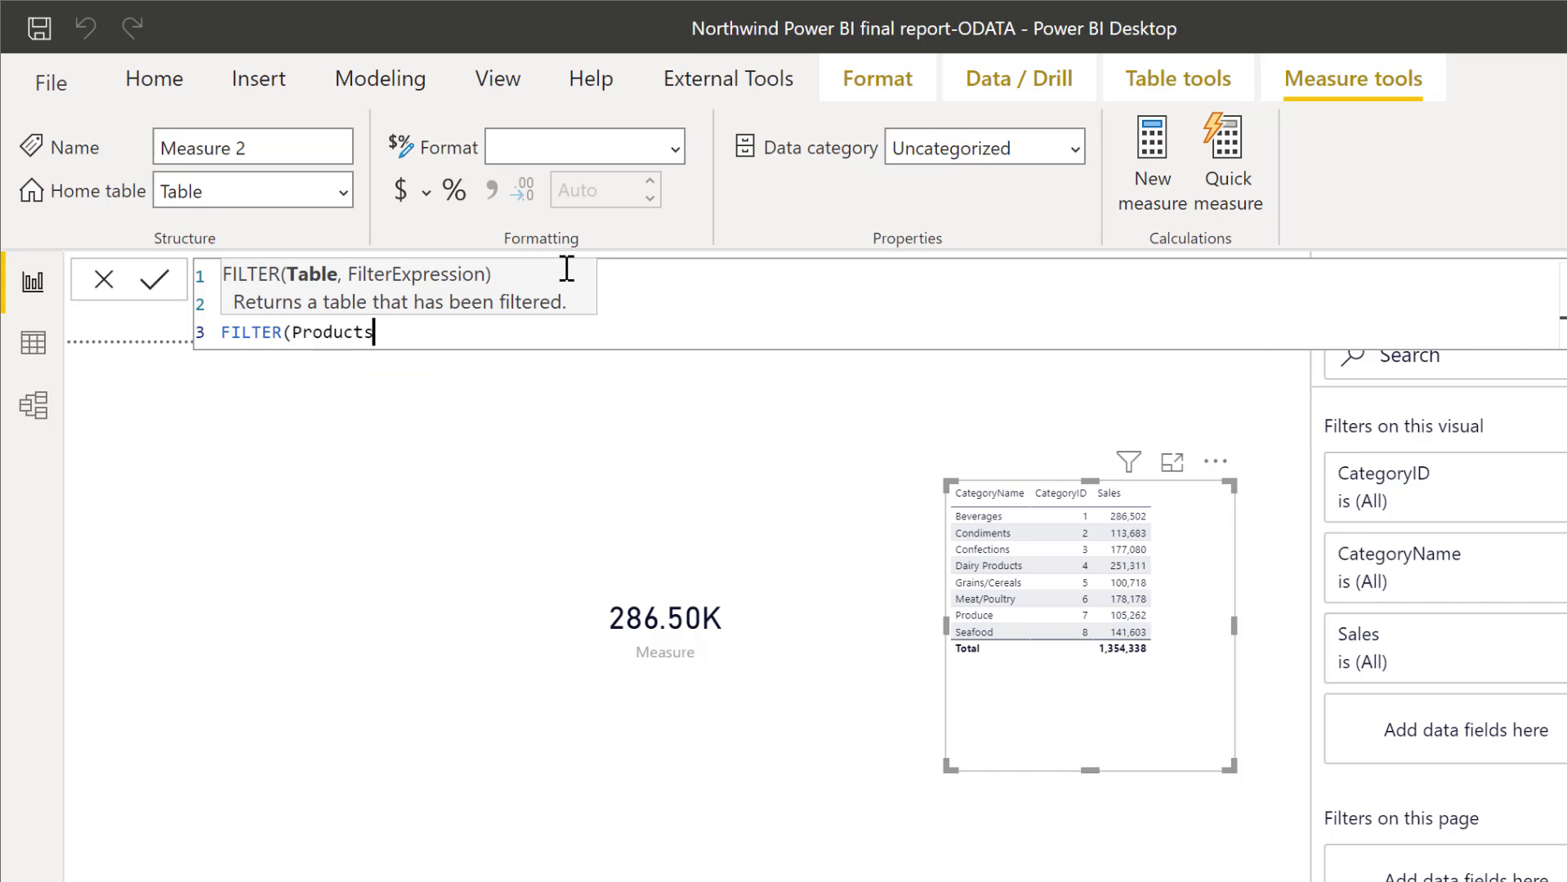
type(",")
- Write the condition Products[ProductID] <= EARLIER( with a partly typed column argument
key("shift+Return")
type("pro")
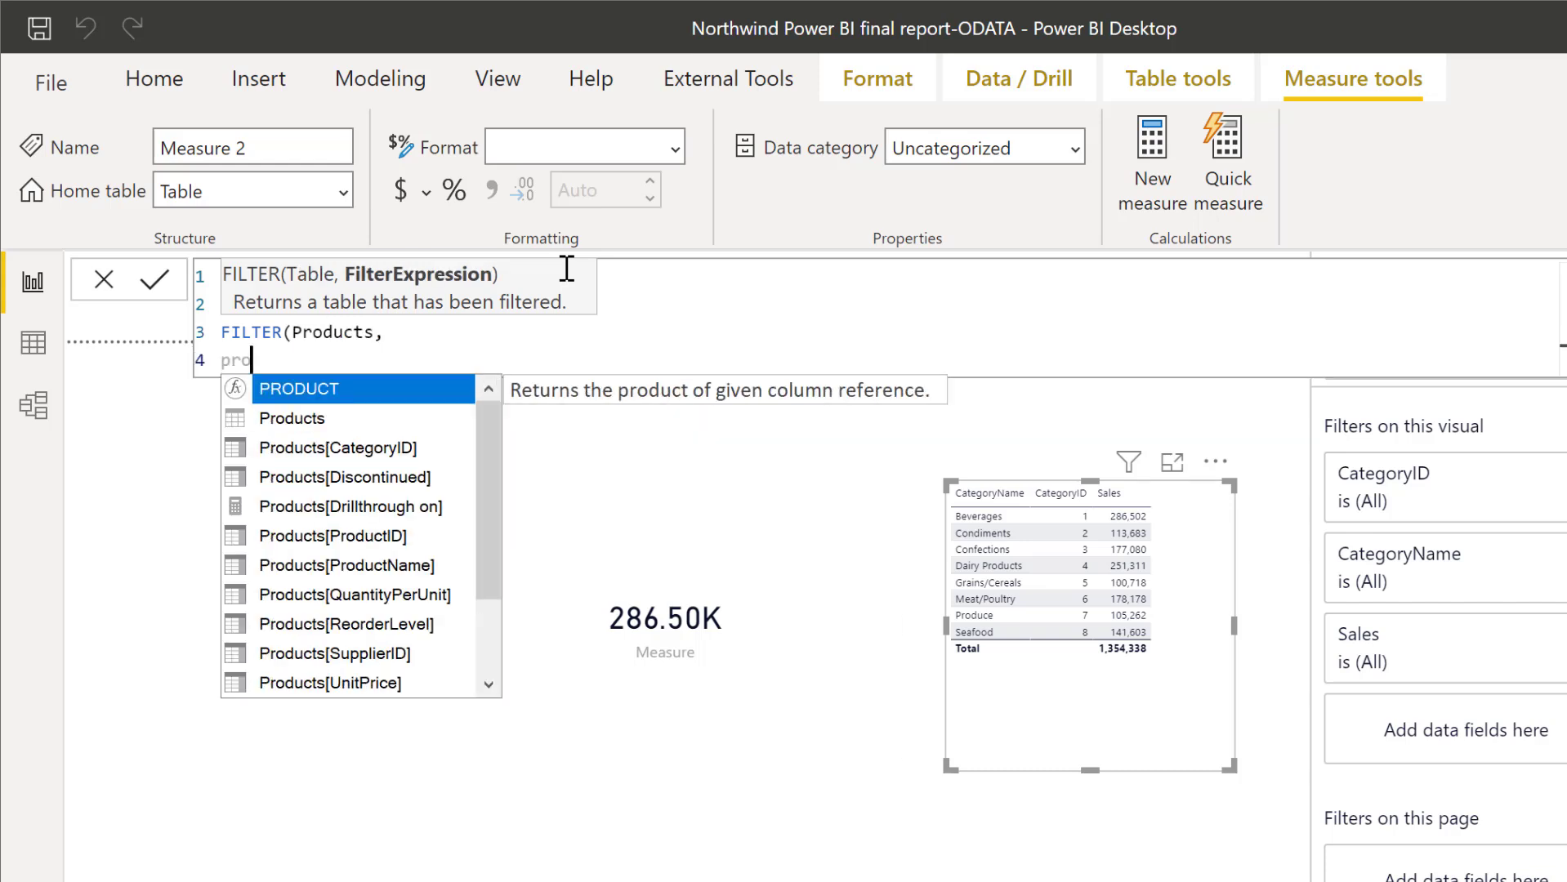
key("Down")
key("Down")
key("Down")
key("Down")
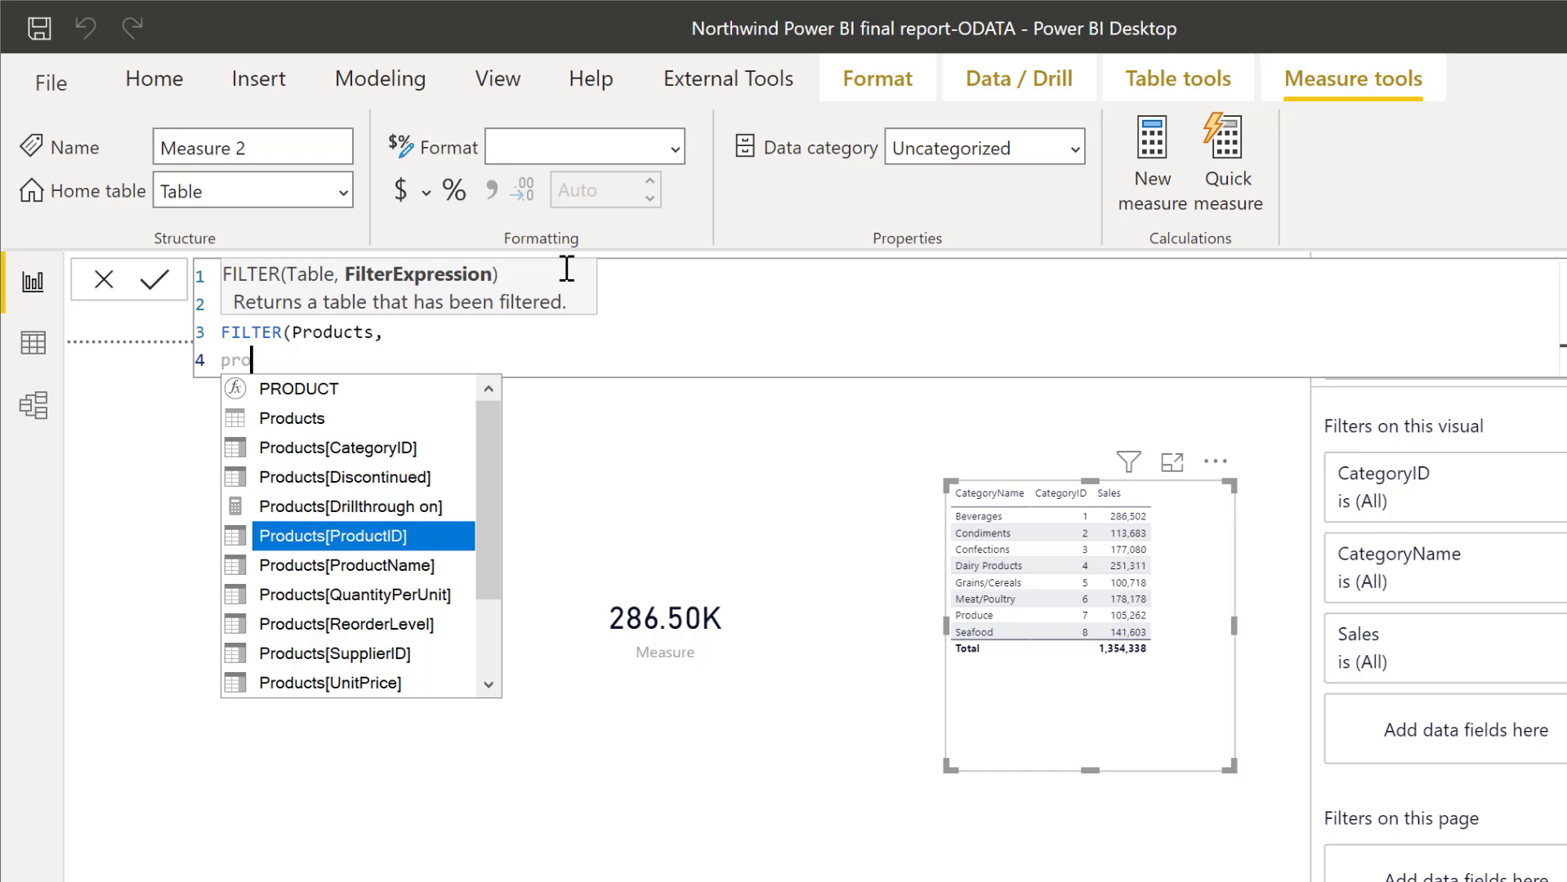
key("Tab")
type("<=")
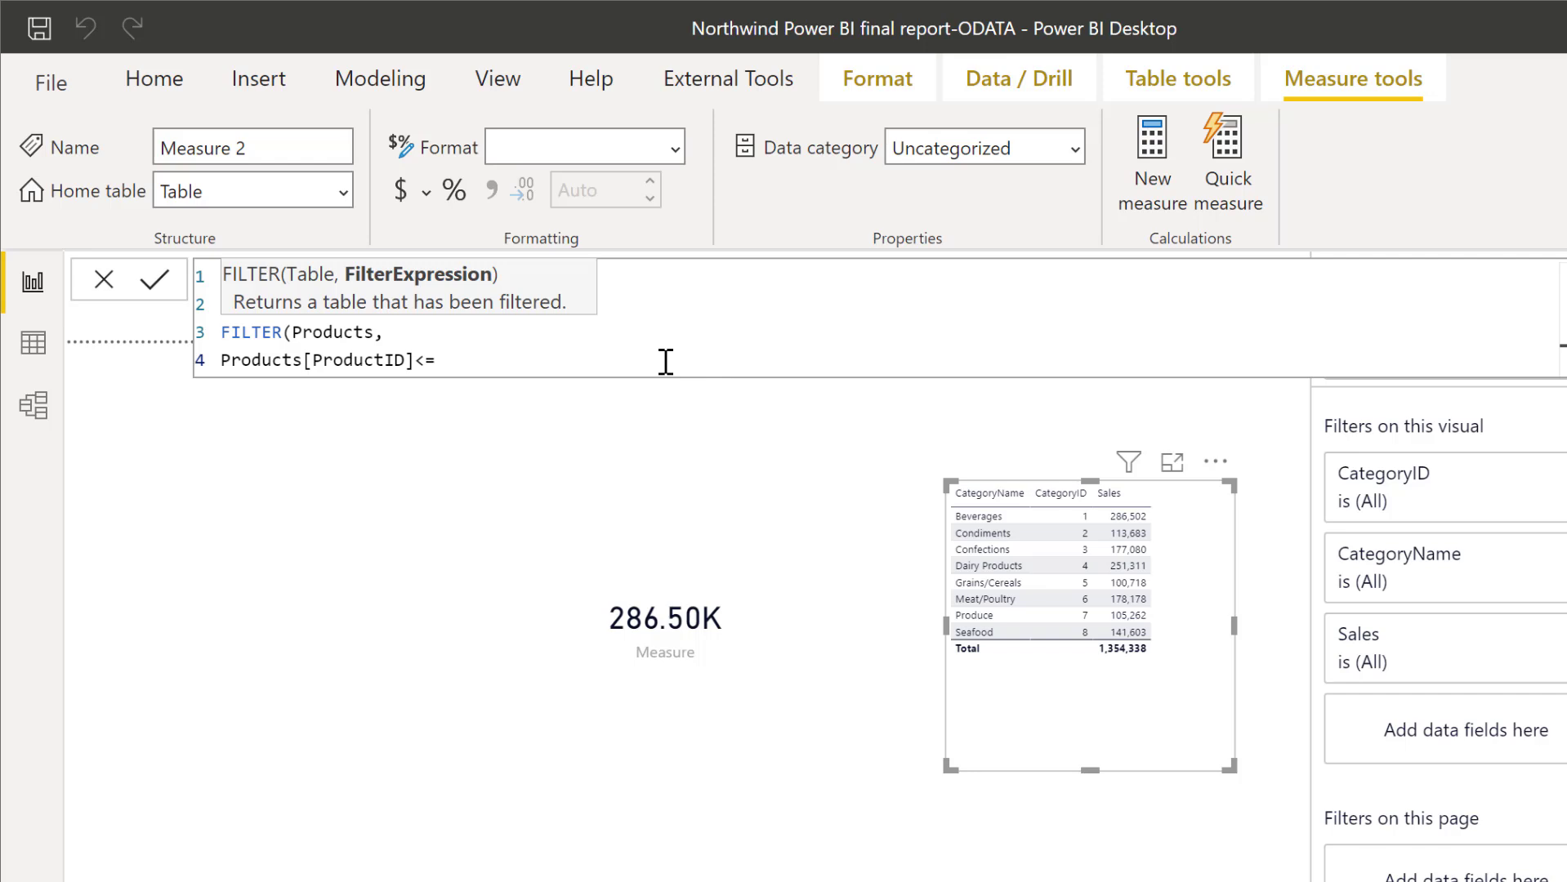
type("ear")
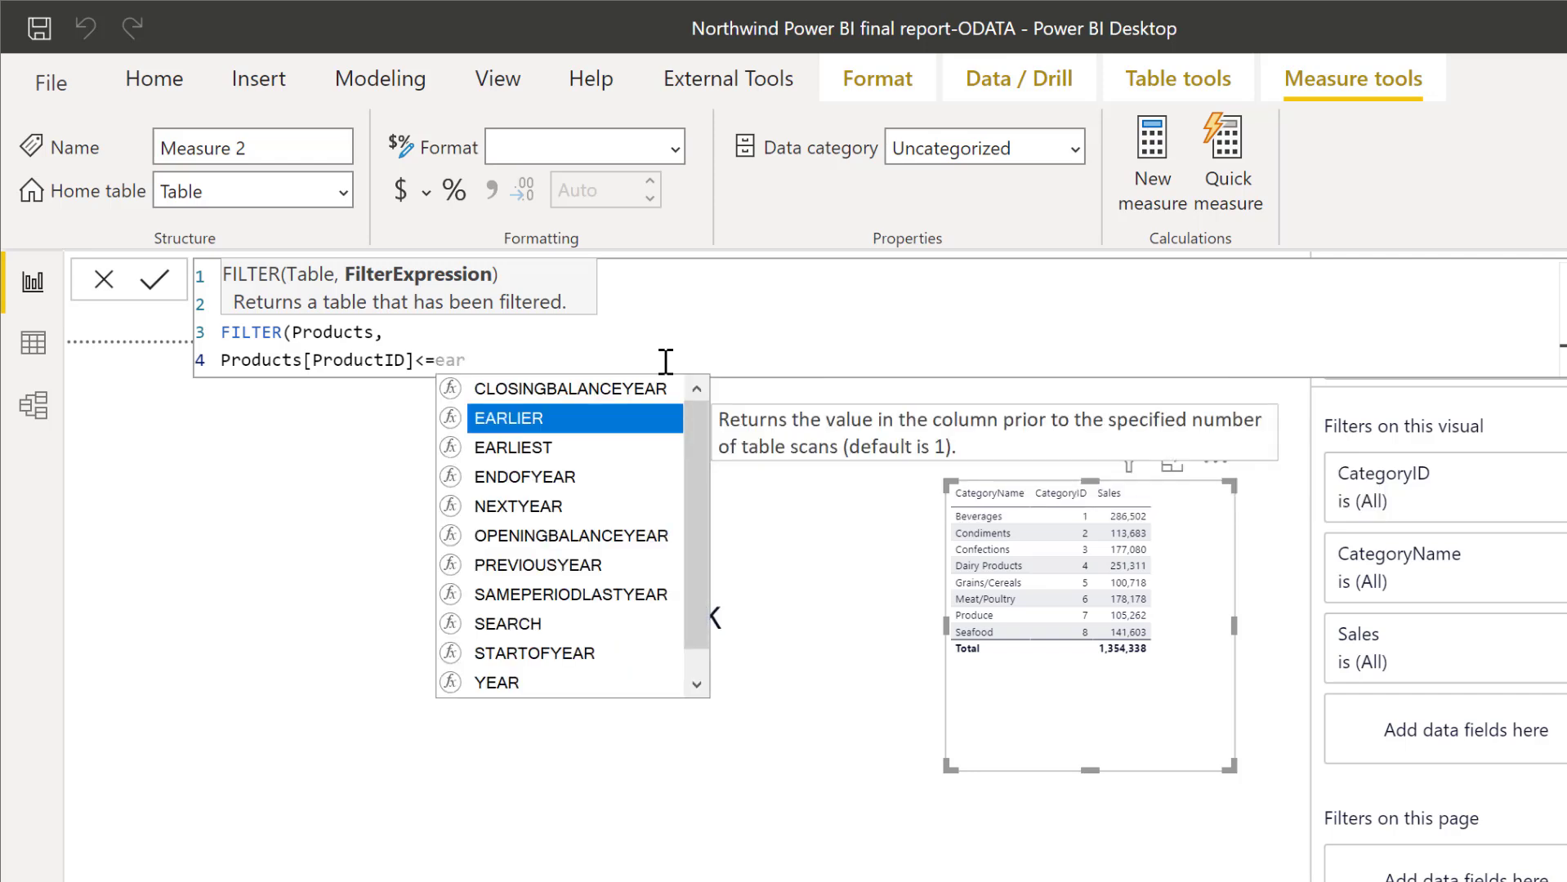
key("Tab")
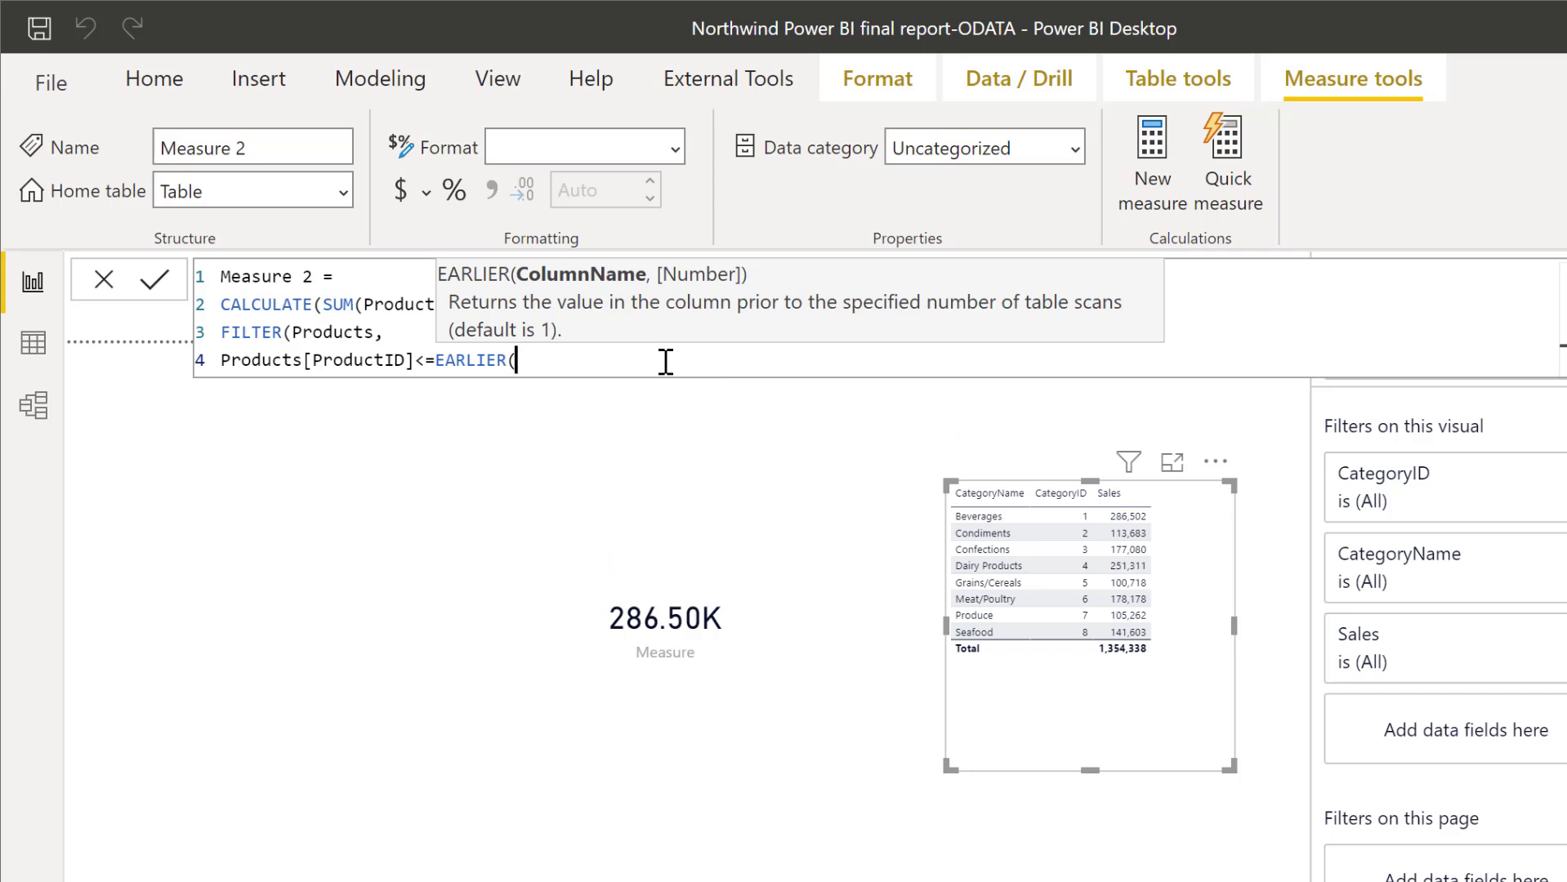
type("prodududosdh")
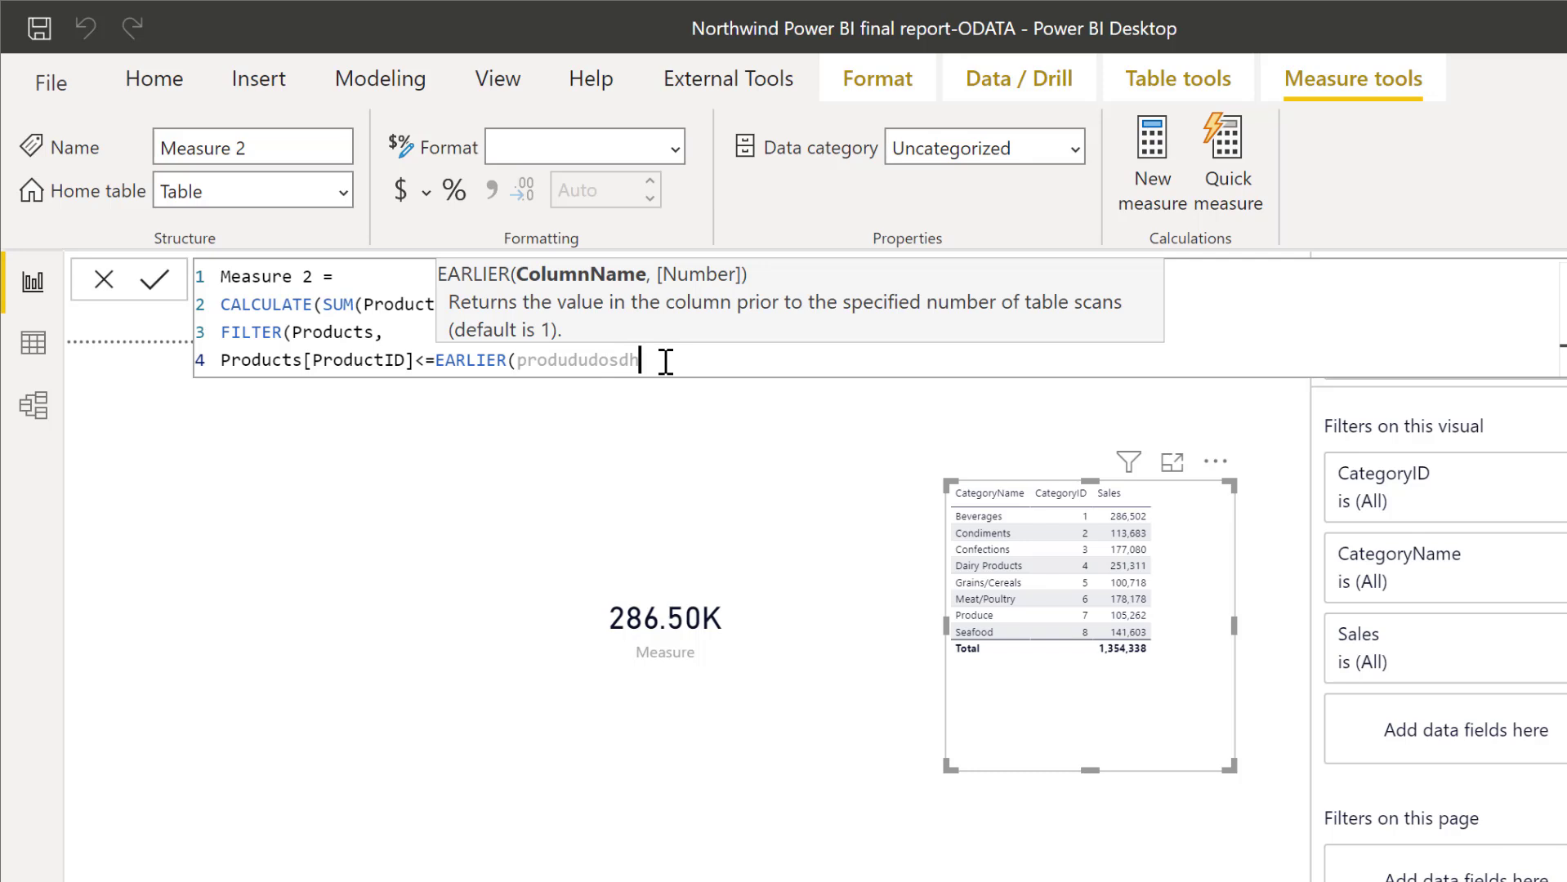
key("BackSpace")
key("BackSpace")
key("BackSpace")
key("BackSpace")
key("BackSpace")
key("BackSpace")
- Copy the measure's DAX and paste it into a new calculated column in Data view
left_click_drag(611, 360, 196, 290)
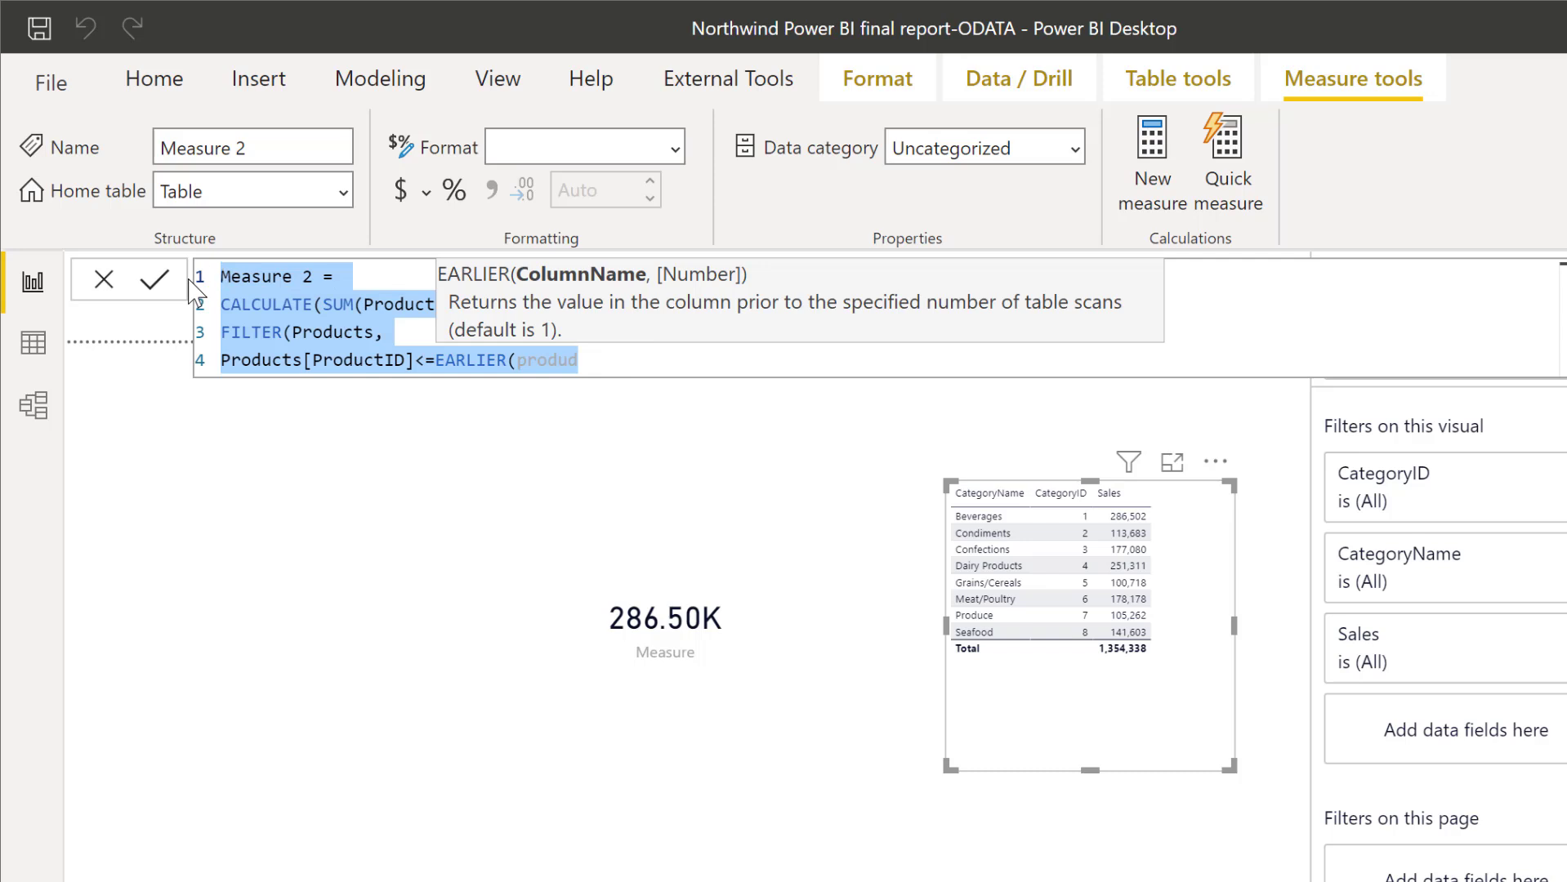
left_click(39, 356)
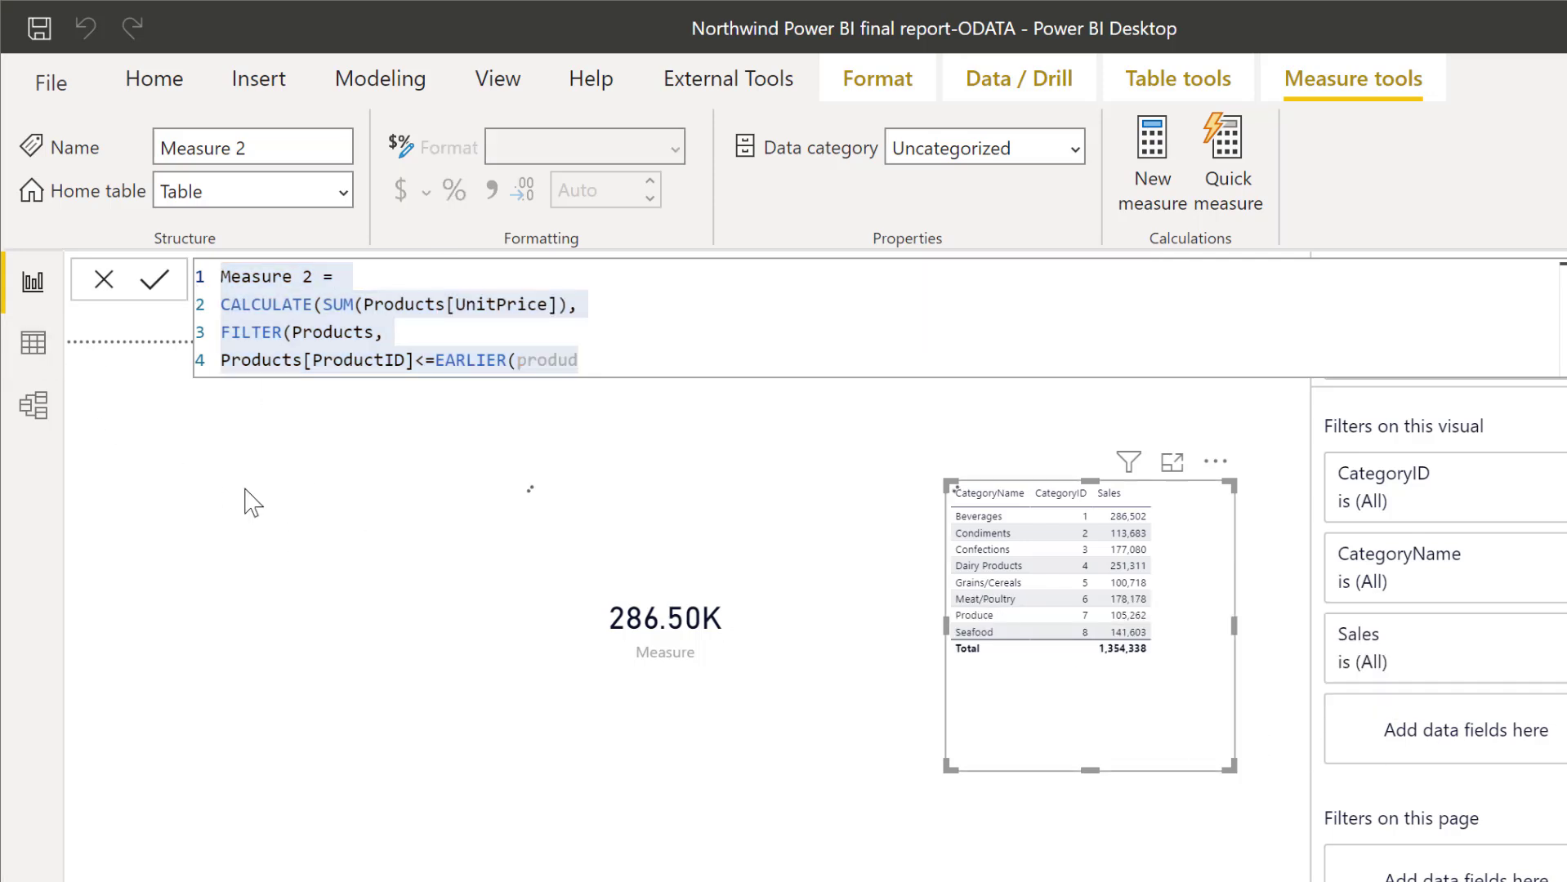
left_click(32, 343)
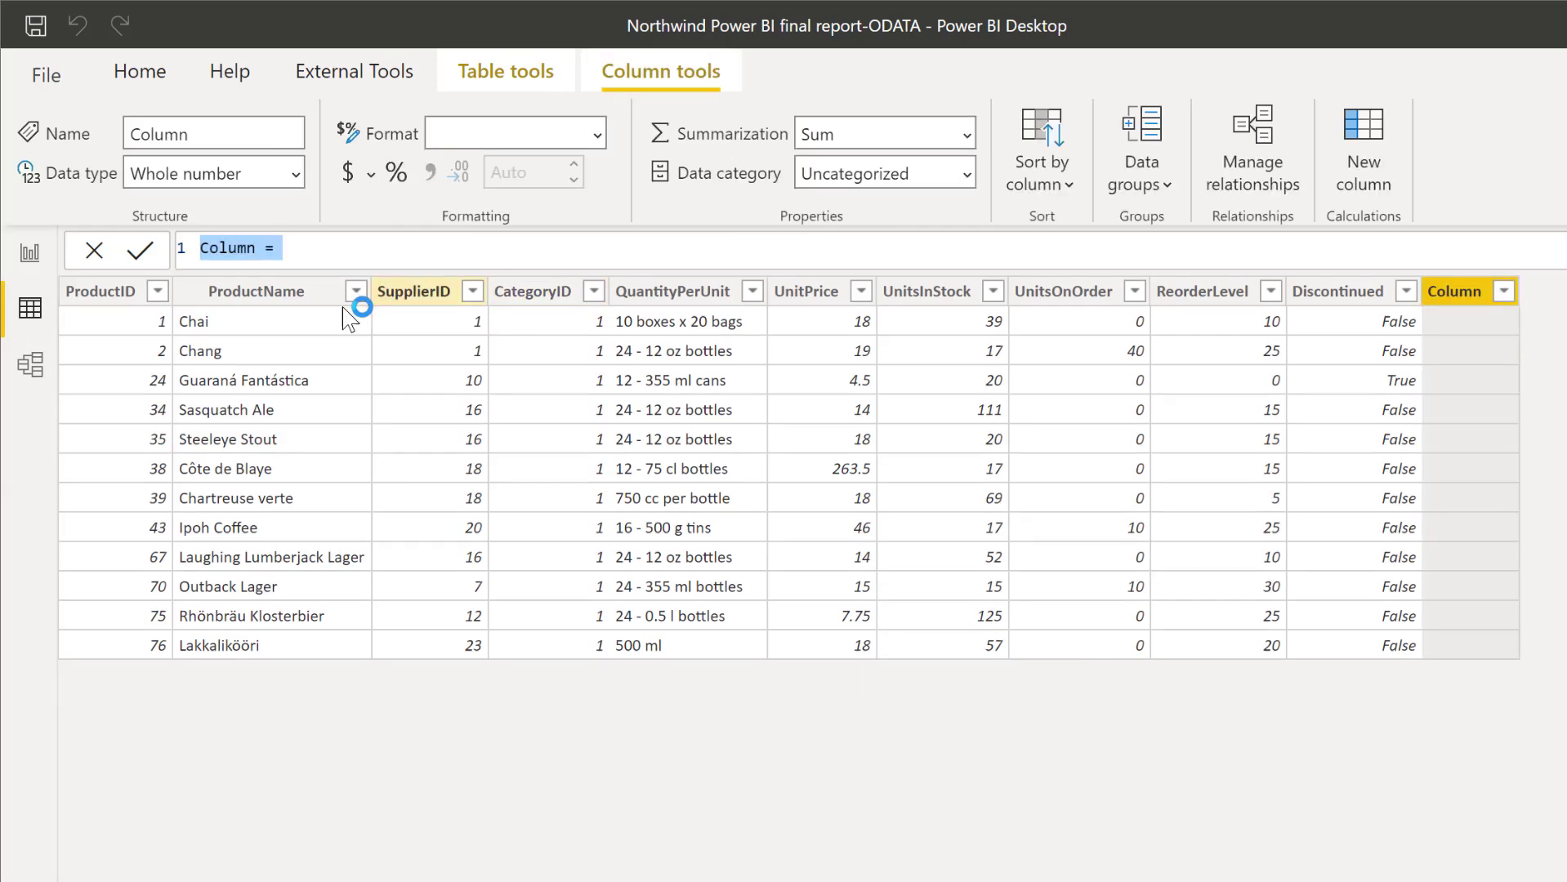
left_click(341, 248)
type("Measure 2 = CALCULATE(SUM(Products[UnitPrice]), FILTER(Products, Products[ProductID]<=EARLIER(produc")
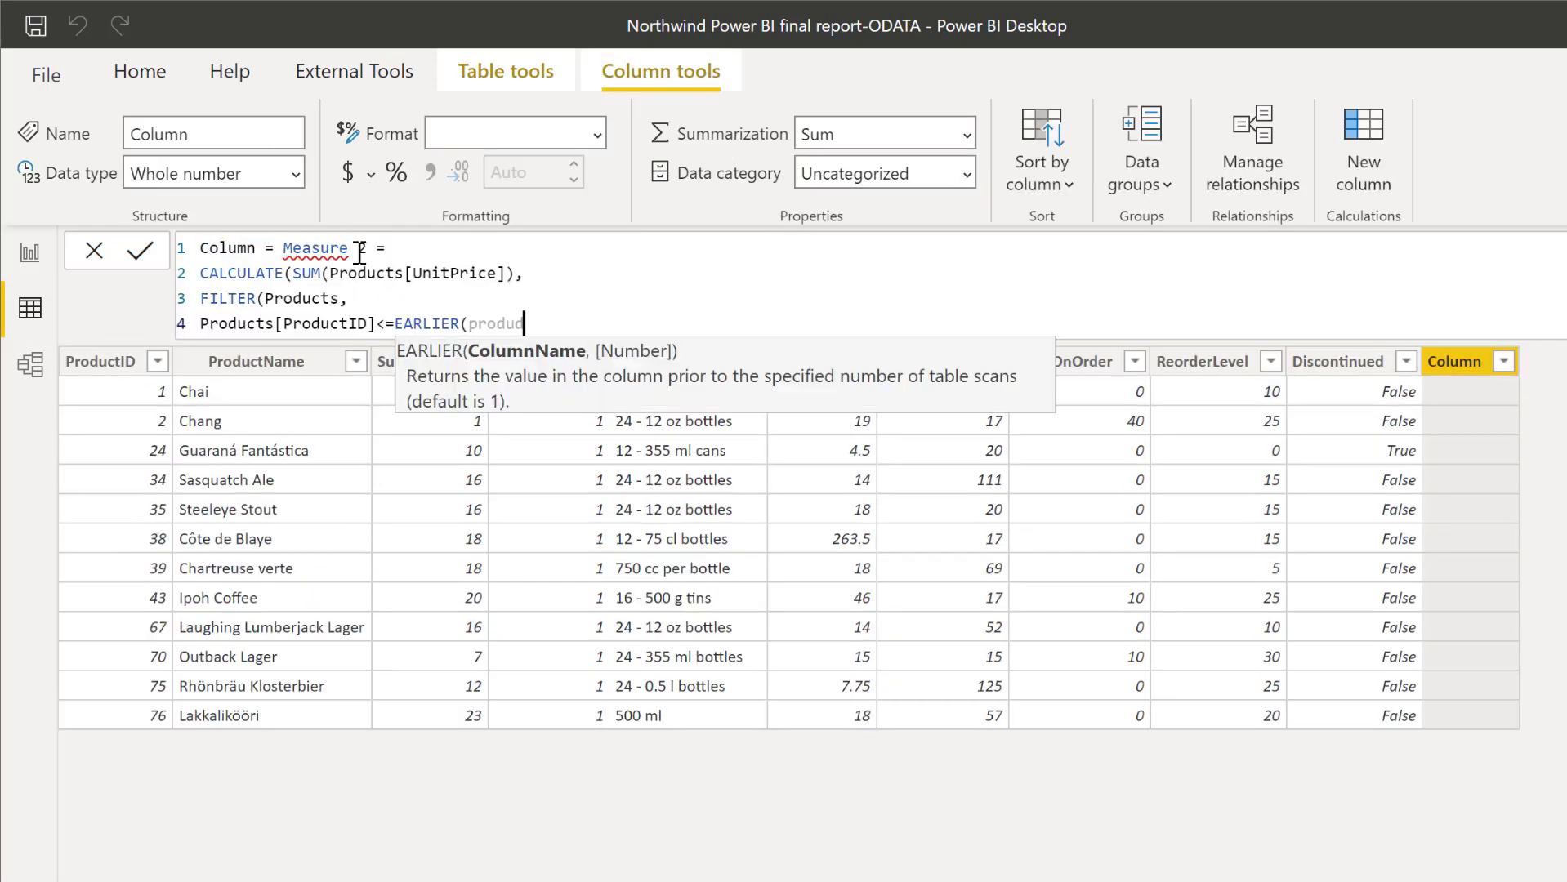
- Remove 'Measure 2', set EARLIER('Table'[ProductID]), close the brackets and commit the column
left_click_drag(377, 248, 282, 248)
key("BackSpace")
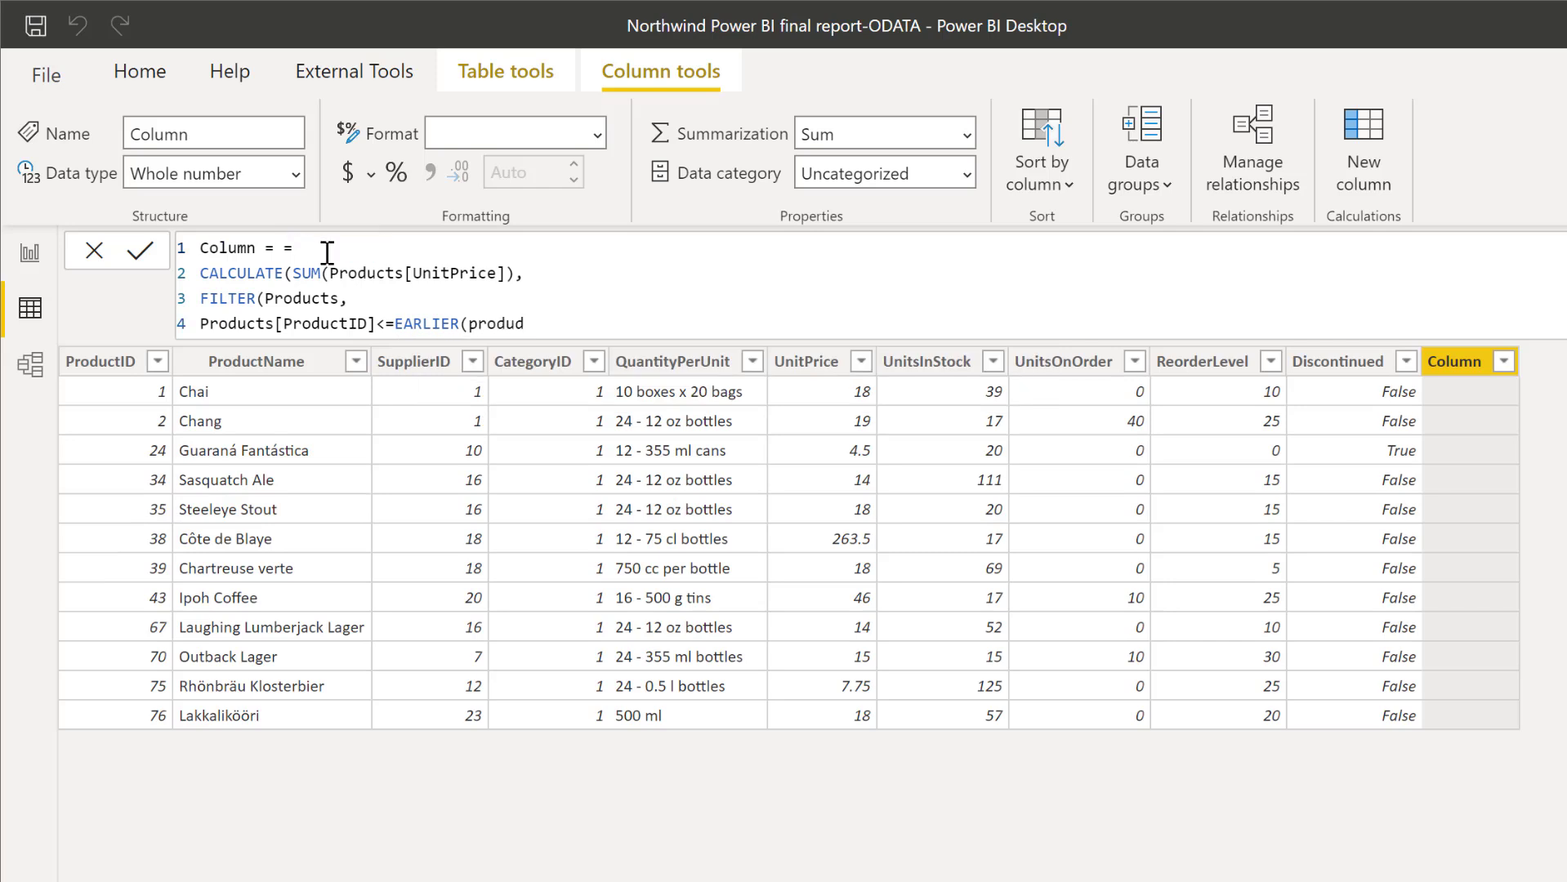
key("Delete")
left_click(564, 325)
key("BackSpace")
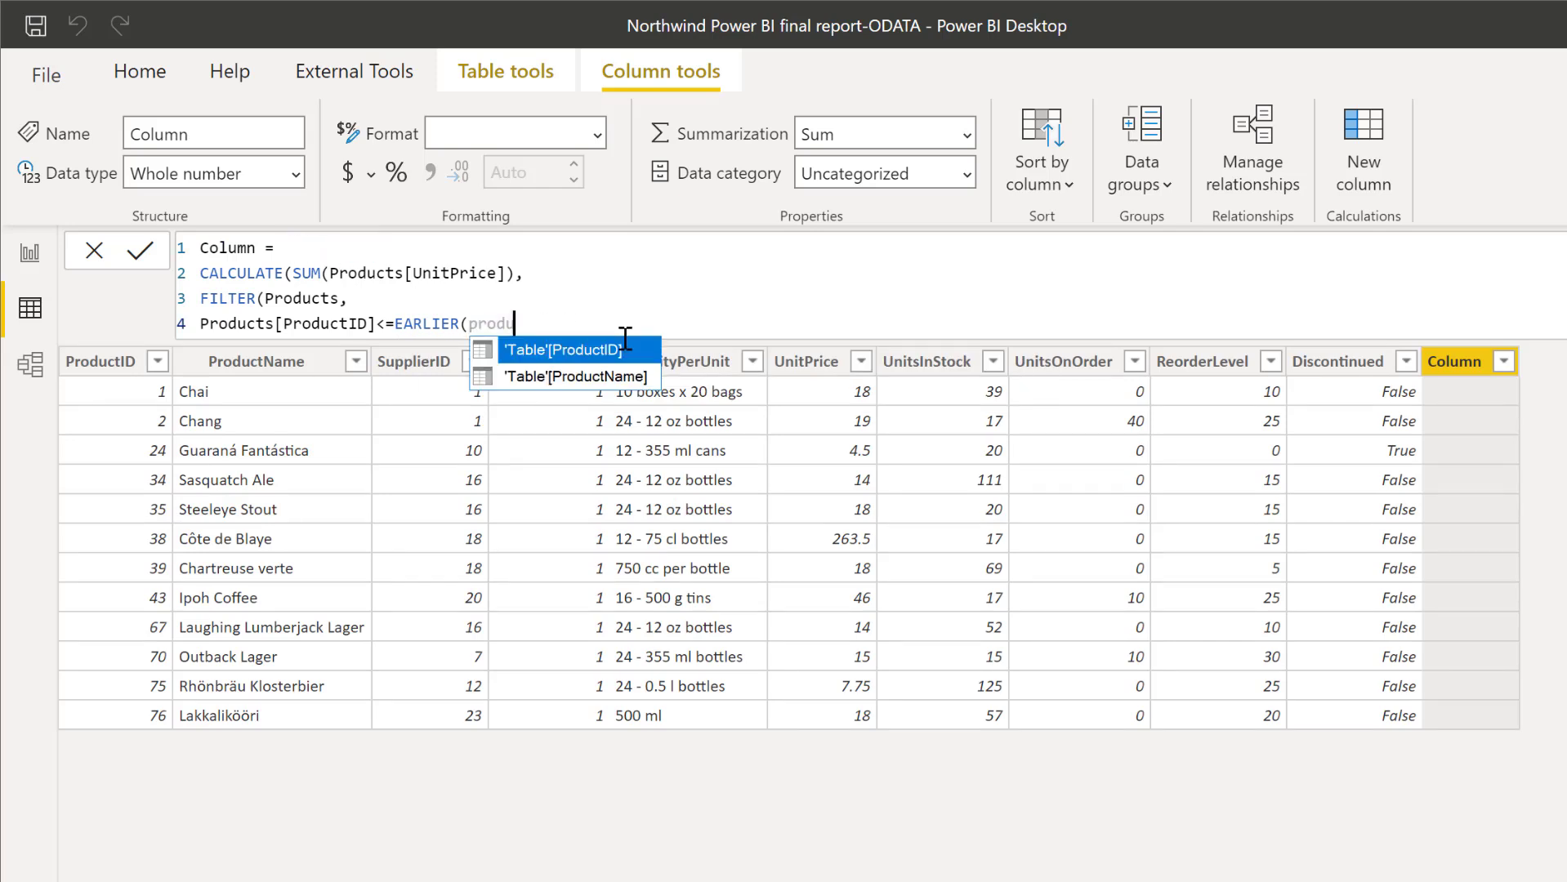
key("Tab")
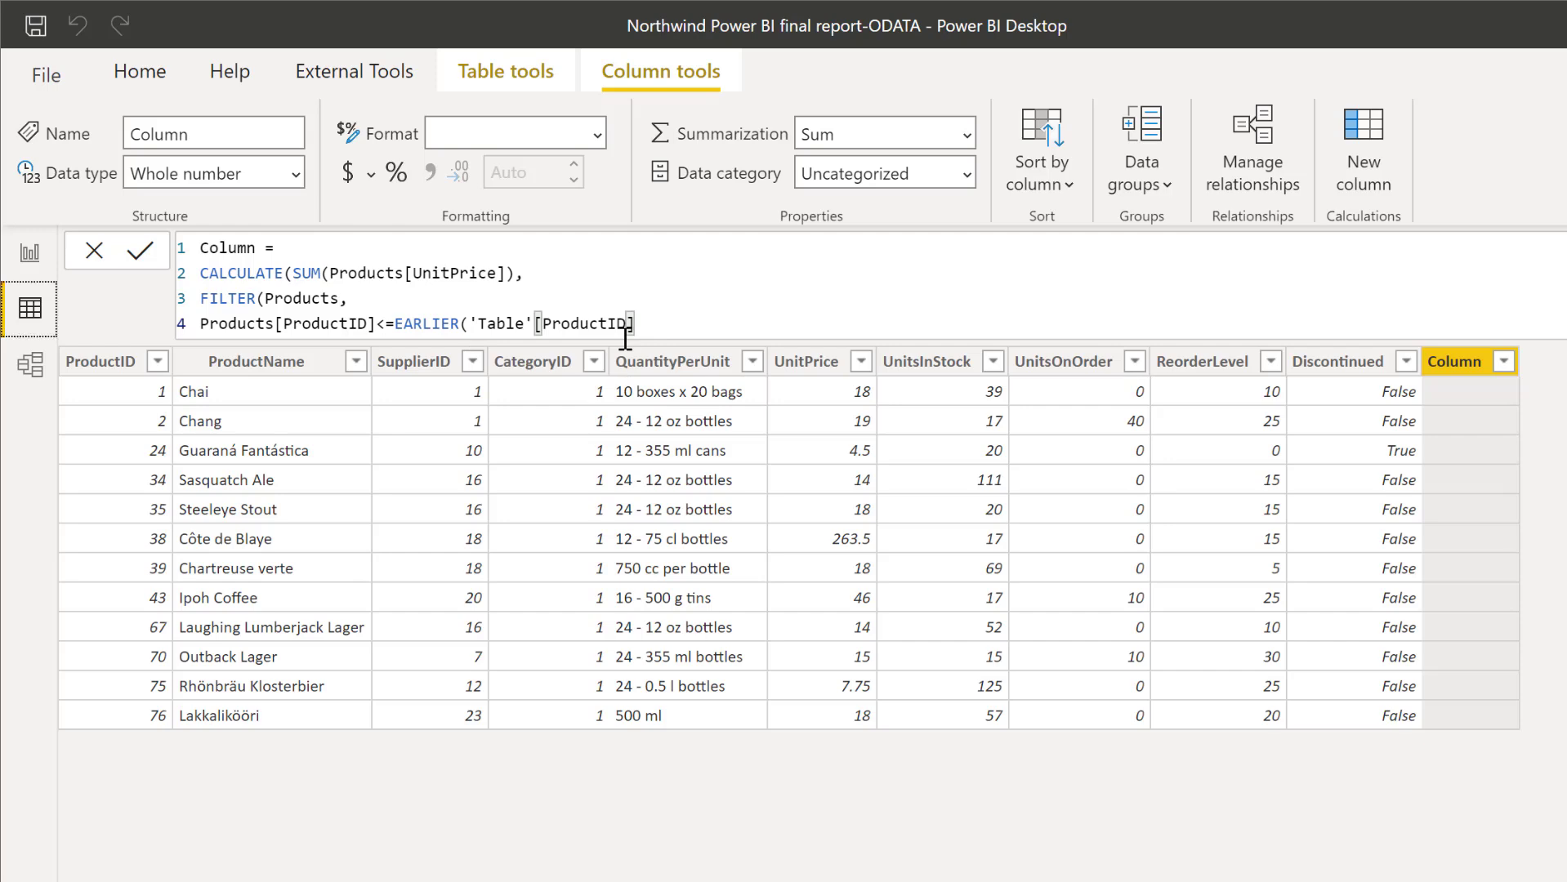
type(")))")
key("Return")
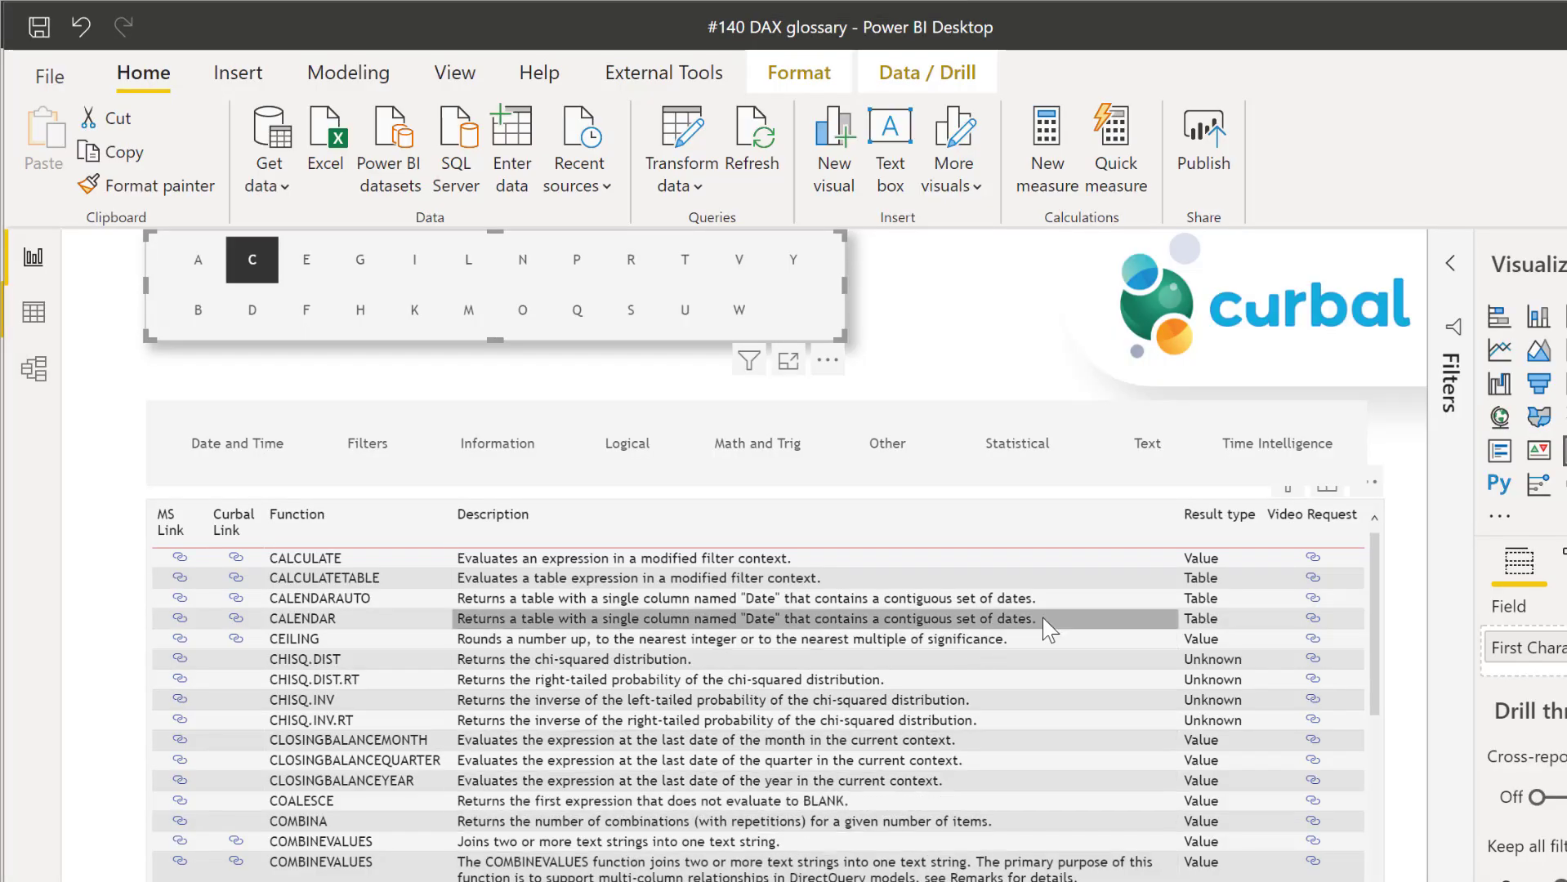
left_click(699, 312)
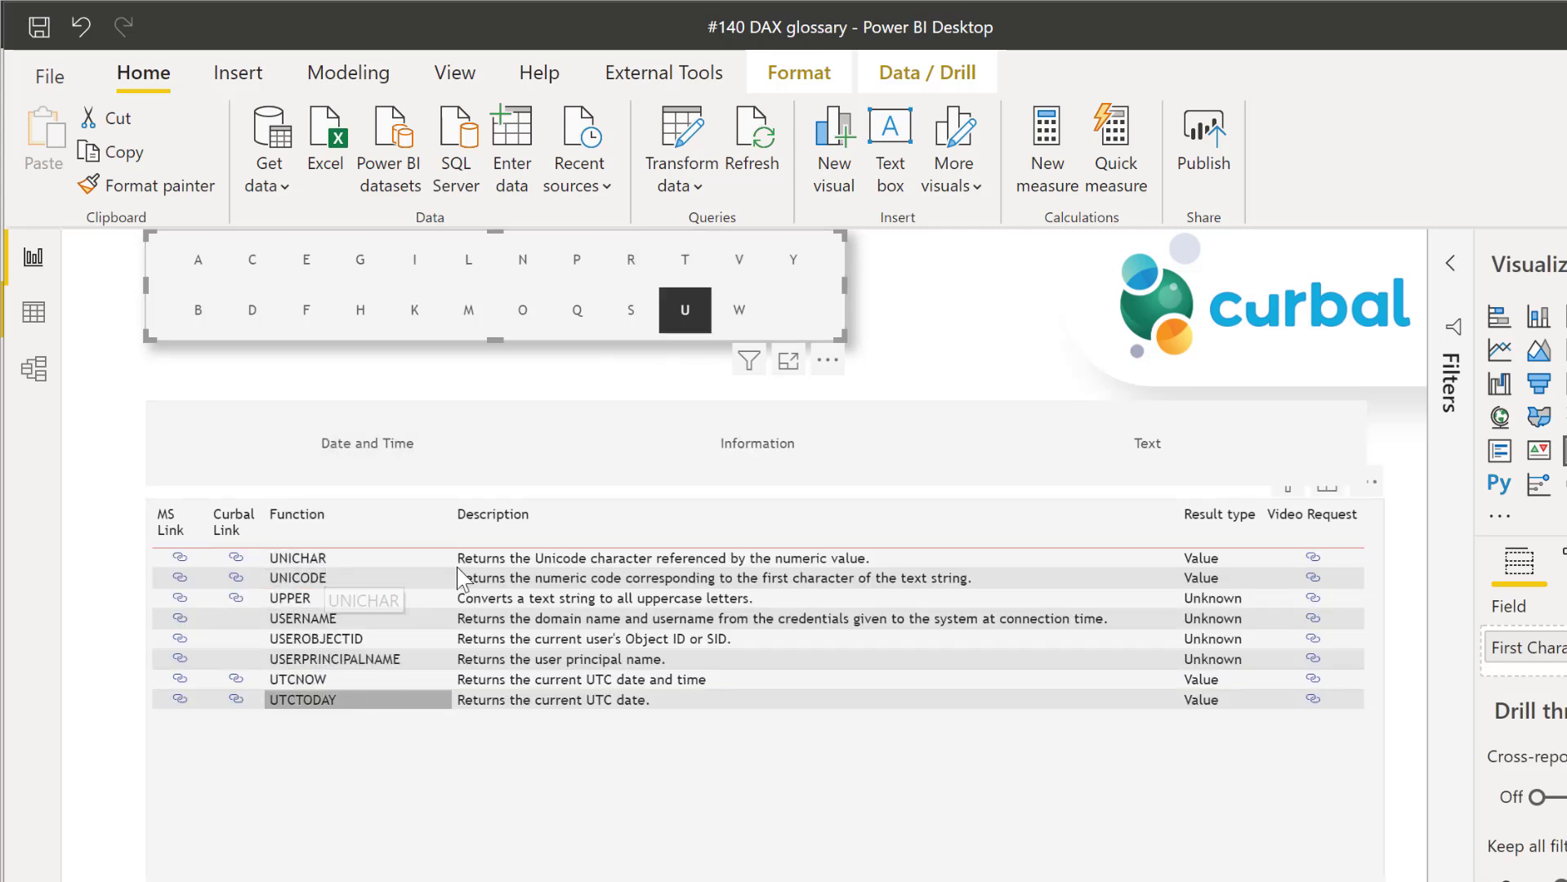
left_click(693, 315)
left_click(684, 312)
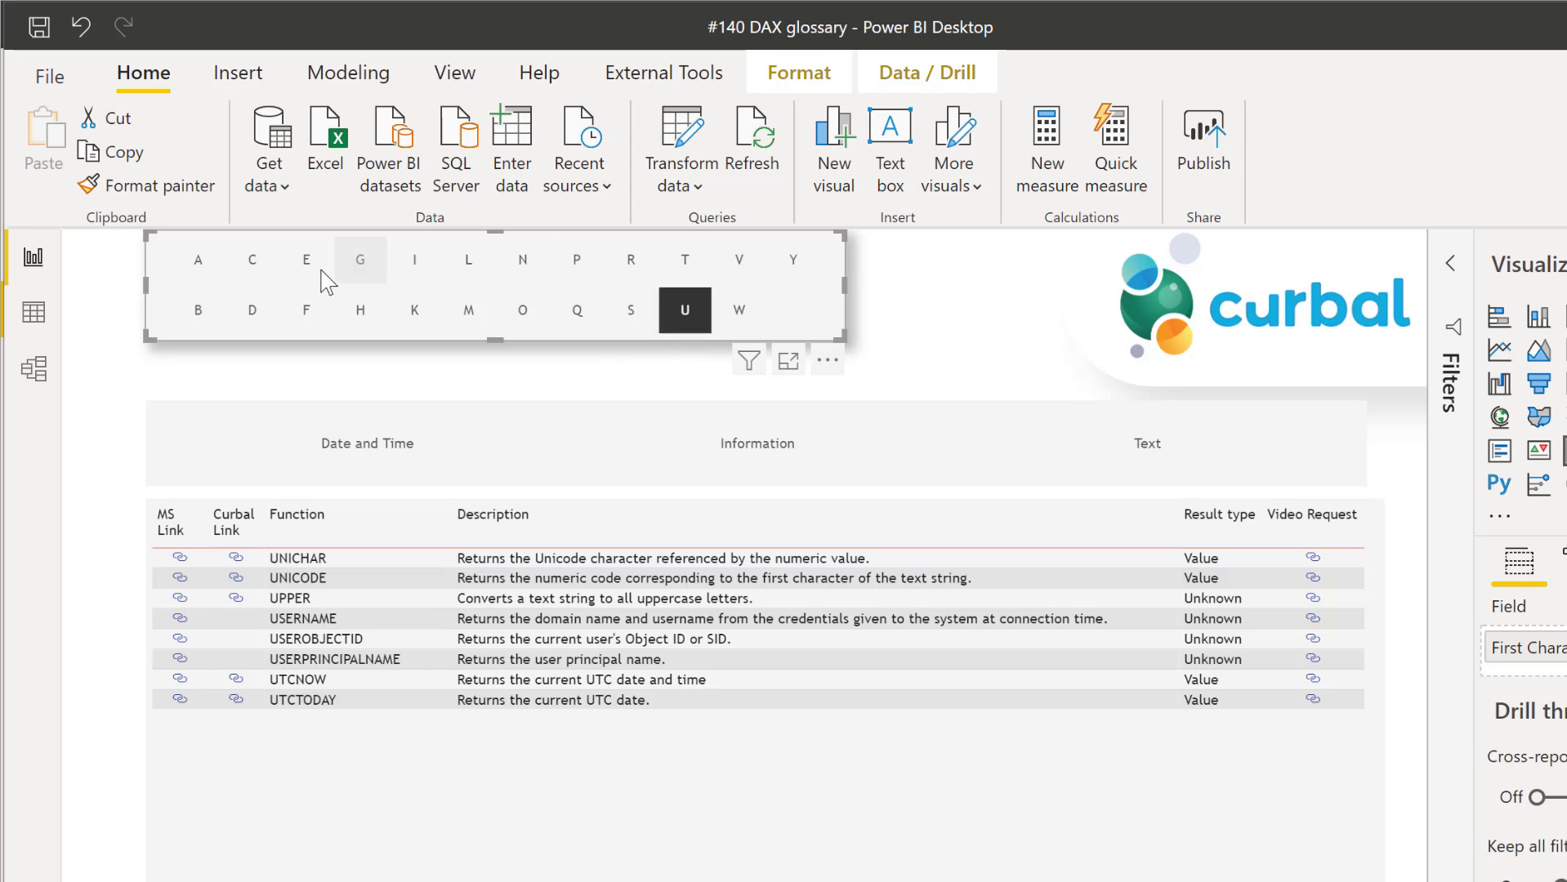
left_click(255, 261)
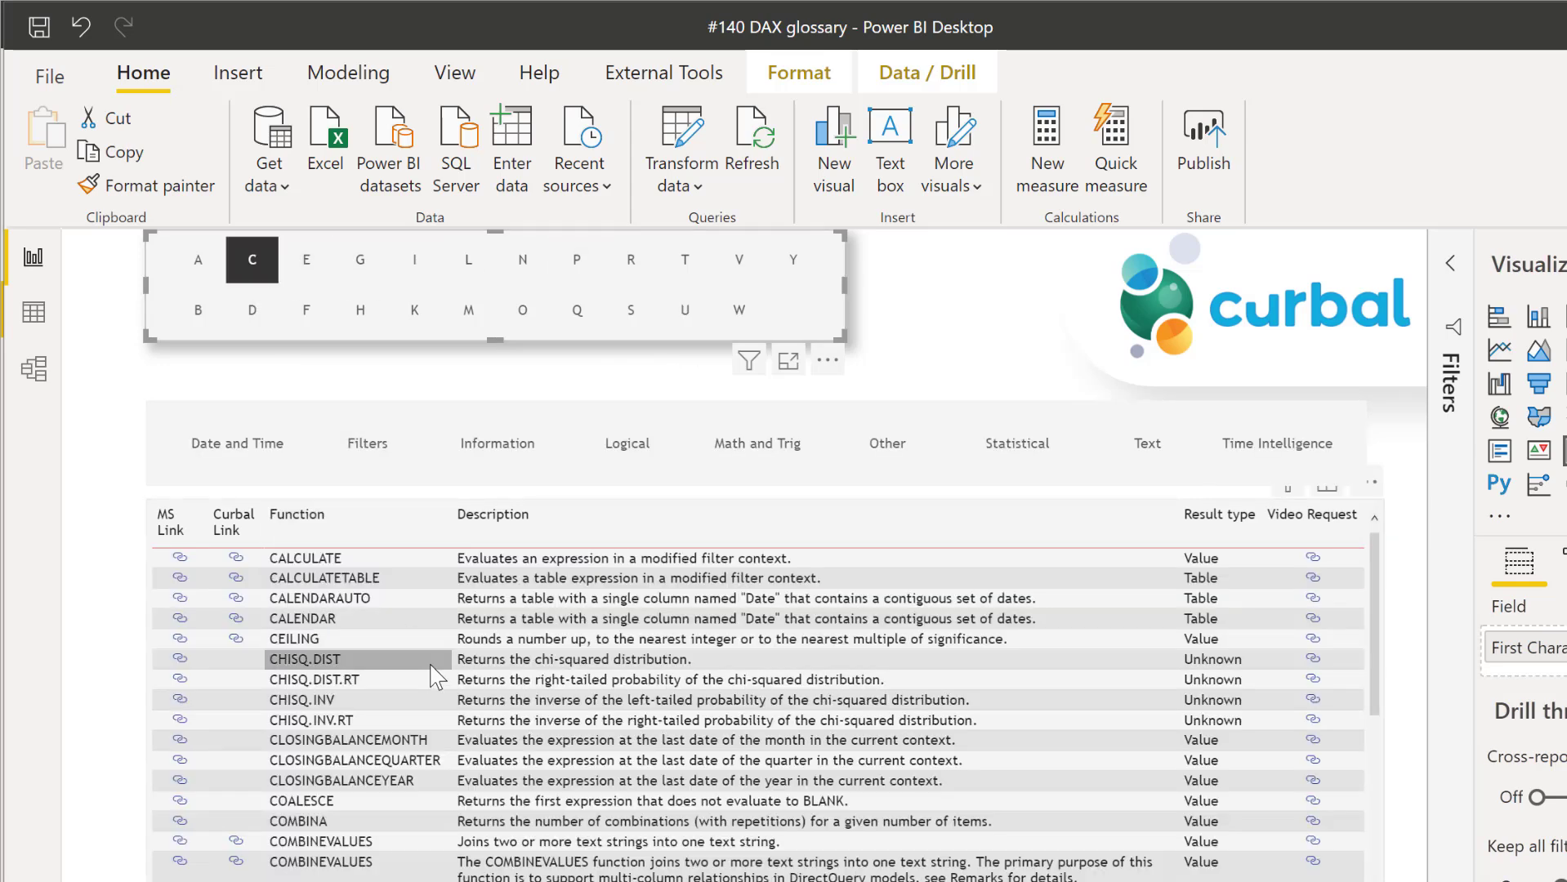
scroll(435, 680, "down", 2)
scroll(437, 682, "down", 5)
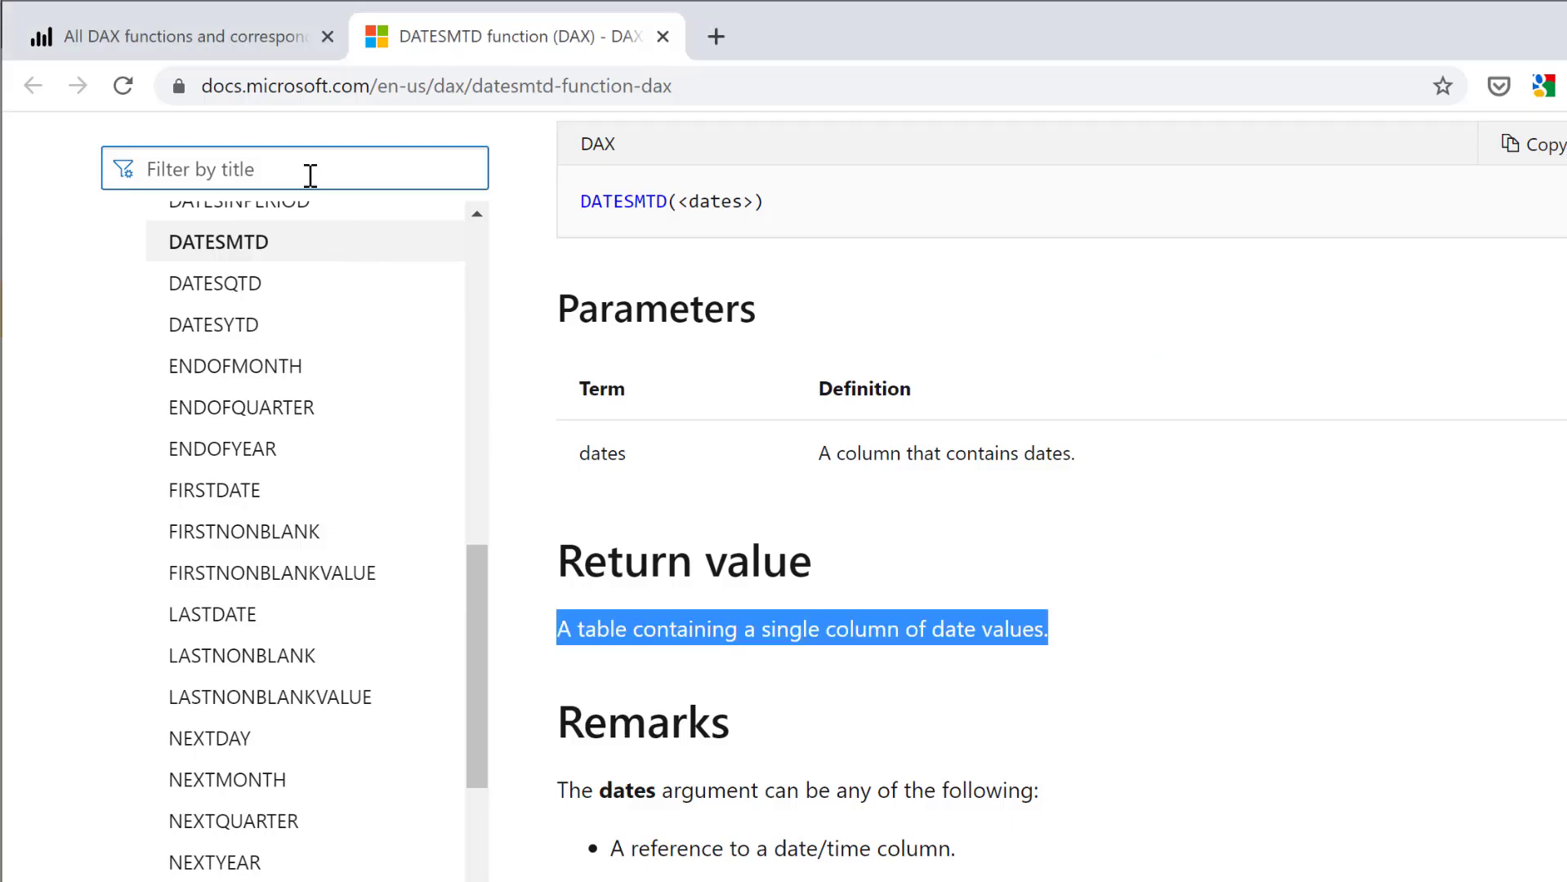
- Filter the DAX docs by title for 'user' and open the USERELATIONSHIP reference
left_click(308, 175)
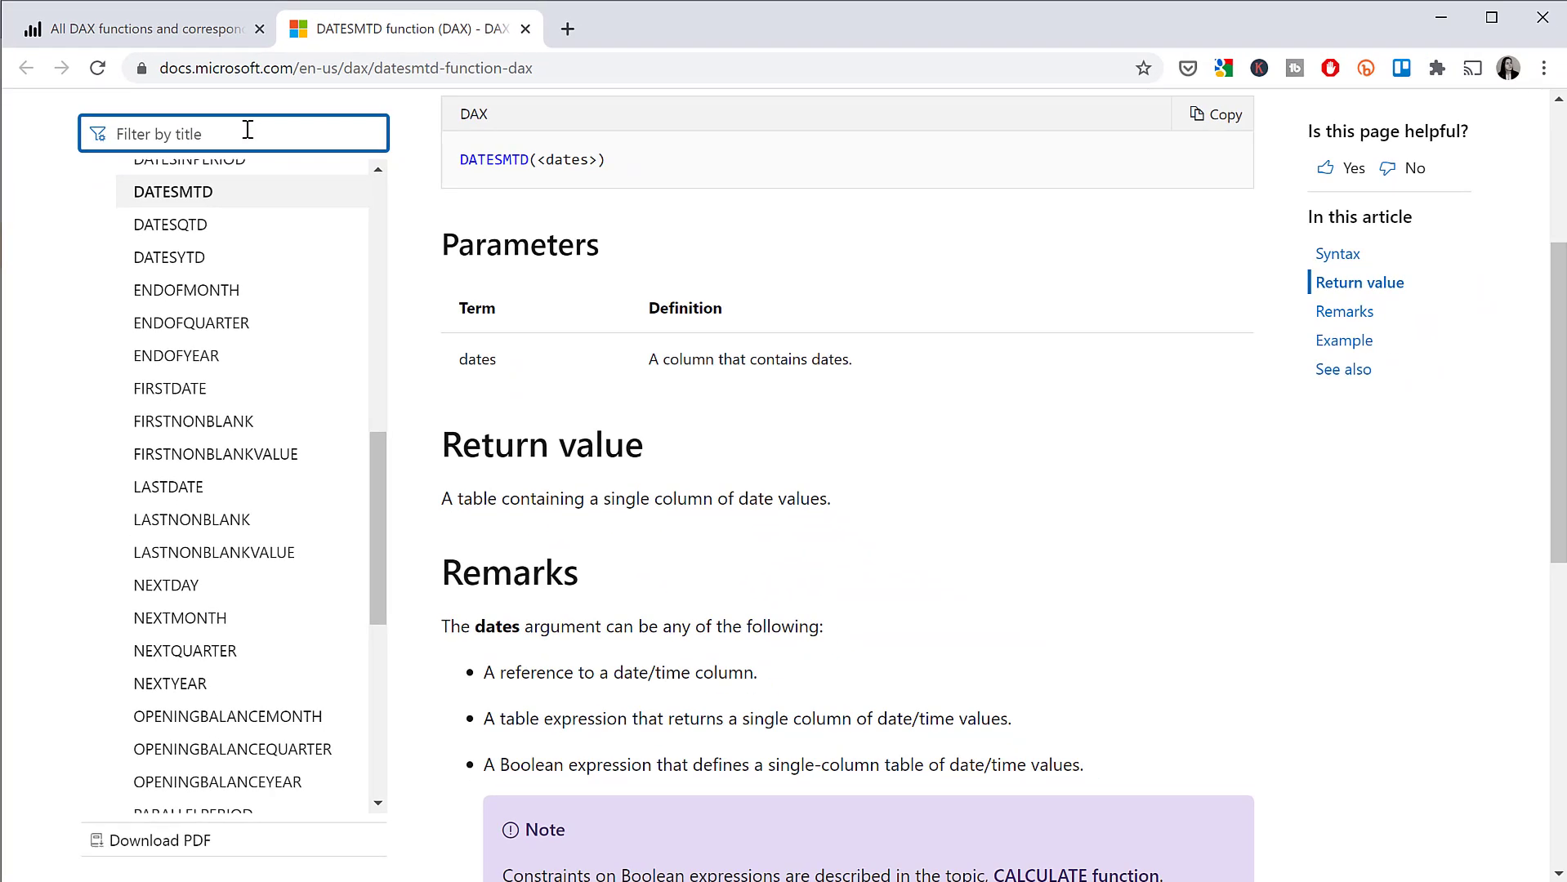
type("user")
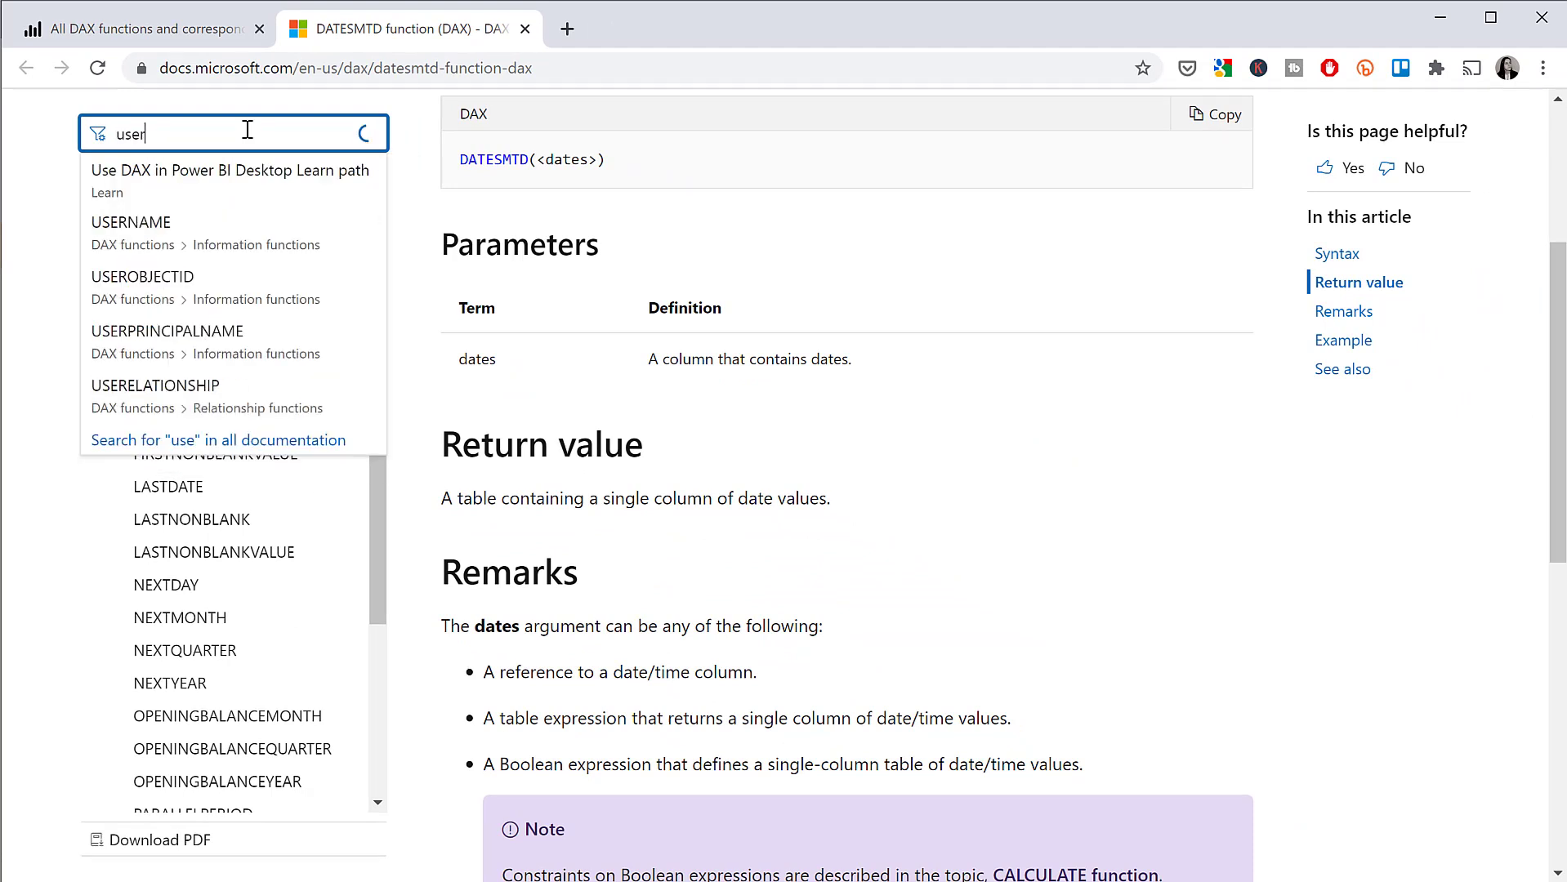
type("n")
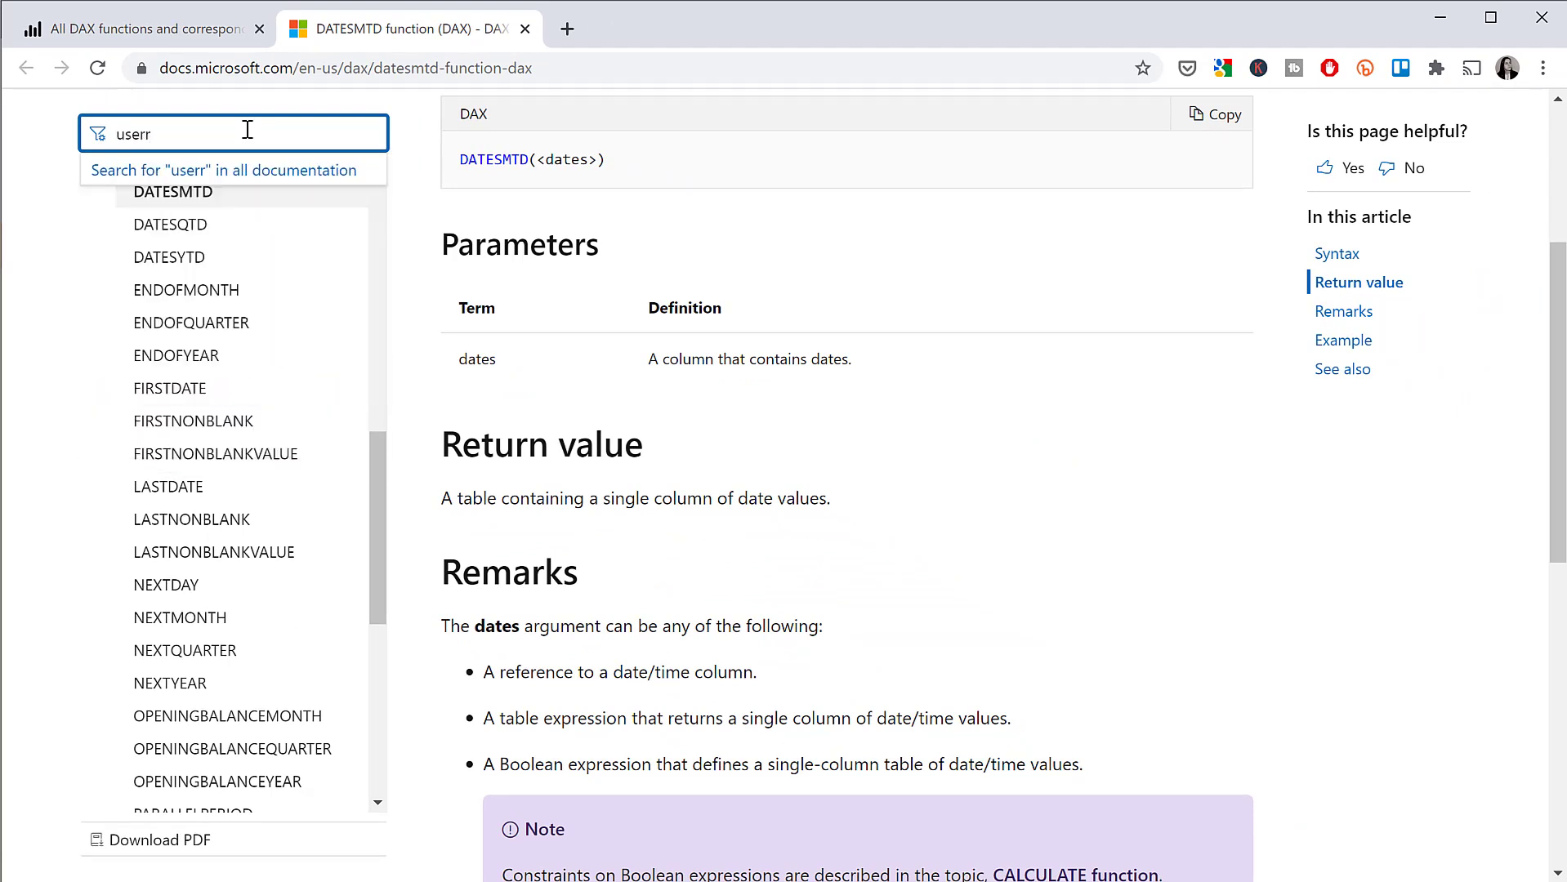
key("BackSpace")
key("Down")
key("Down")
key("Down")
key("Down")
key("Return")
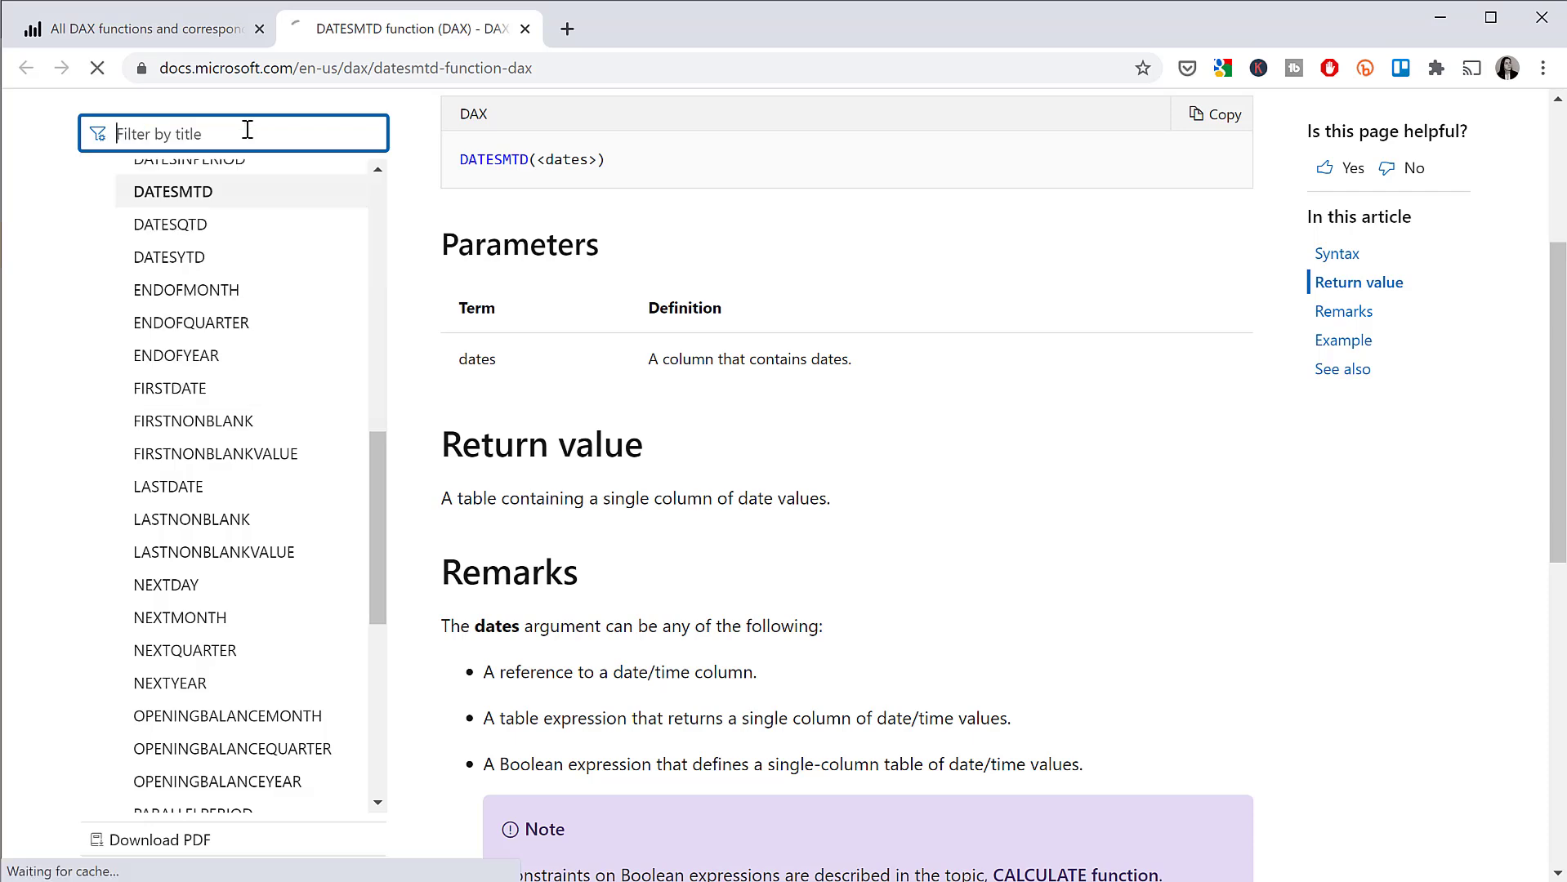
- Scroll to the Return value section and highlight its explanation
scroll(565, 466, "down", 4)
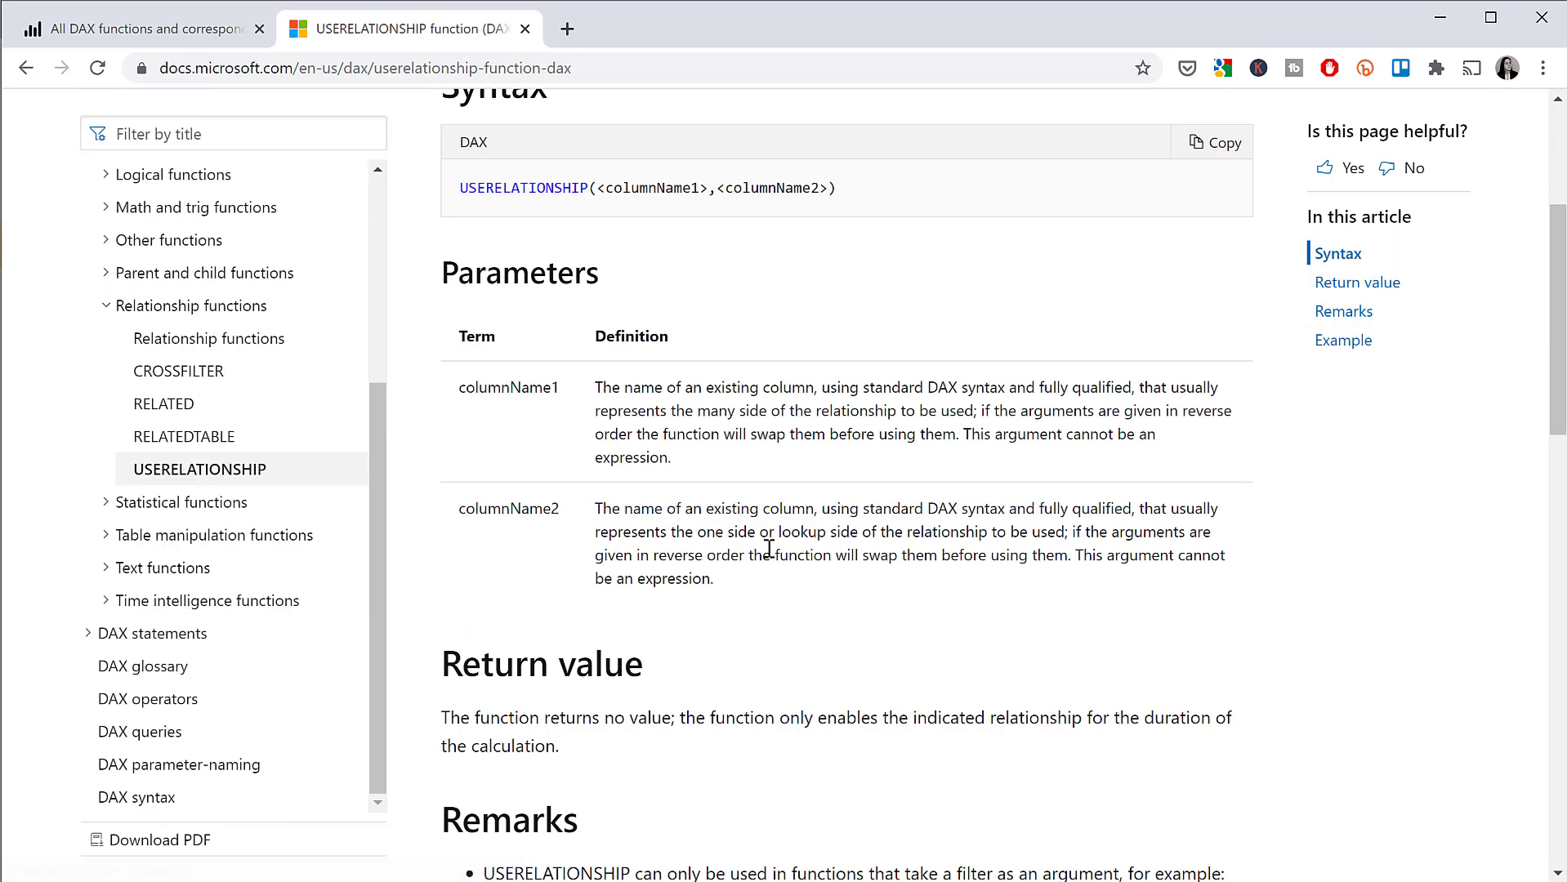
scroll(870, 575, "down", 3)
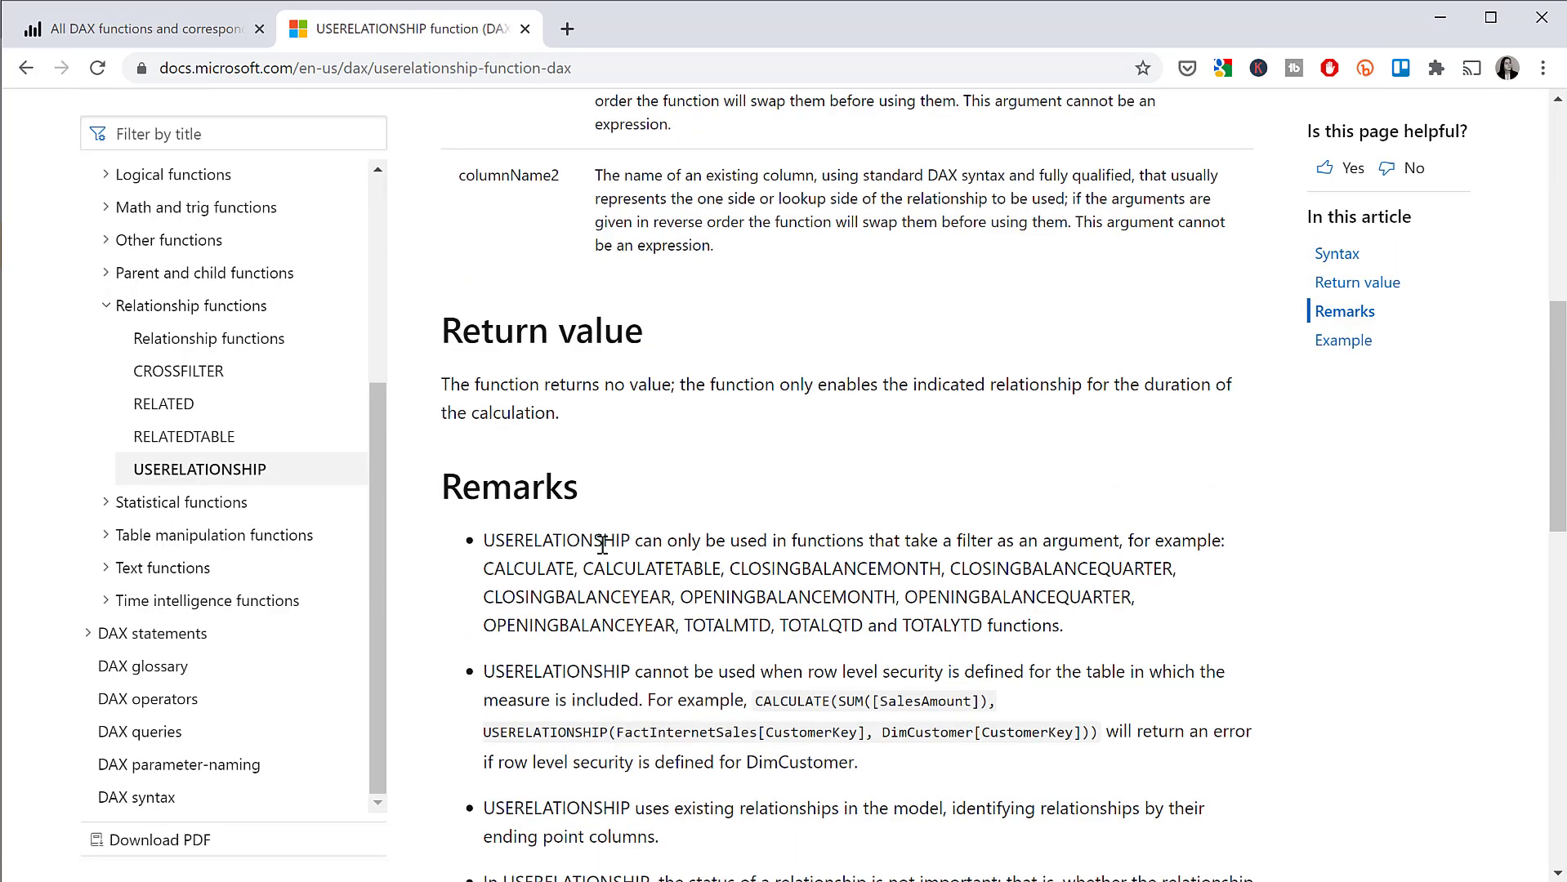
scroll(776, 576, "up", 1)
scroll(776, 576, "down", 7)
scroll(776, 563, "up", 6)
left_click_drag(471, 385, 890, 384)
scroll(959, 420, "up", 5)
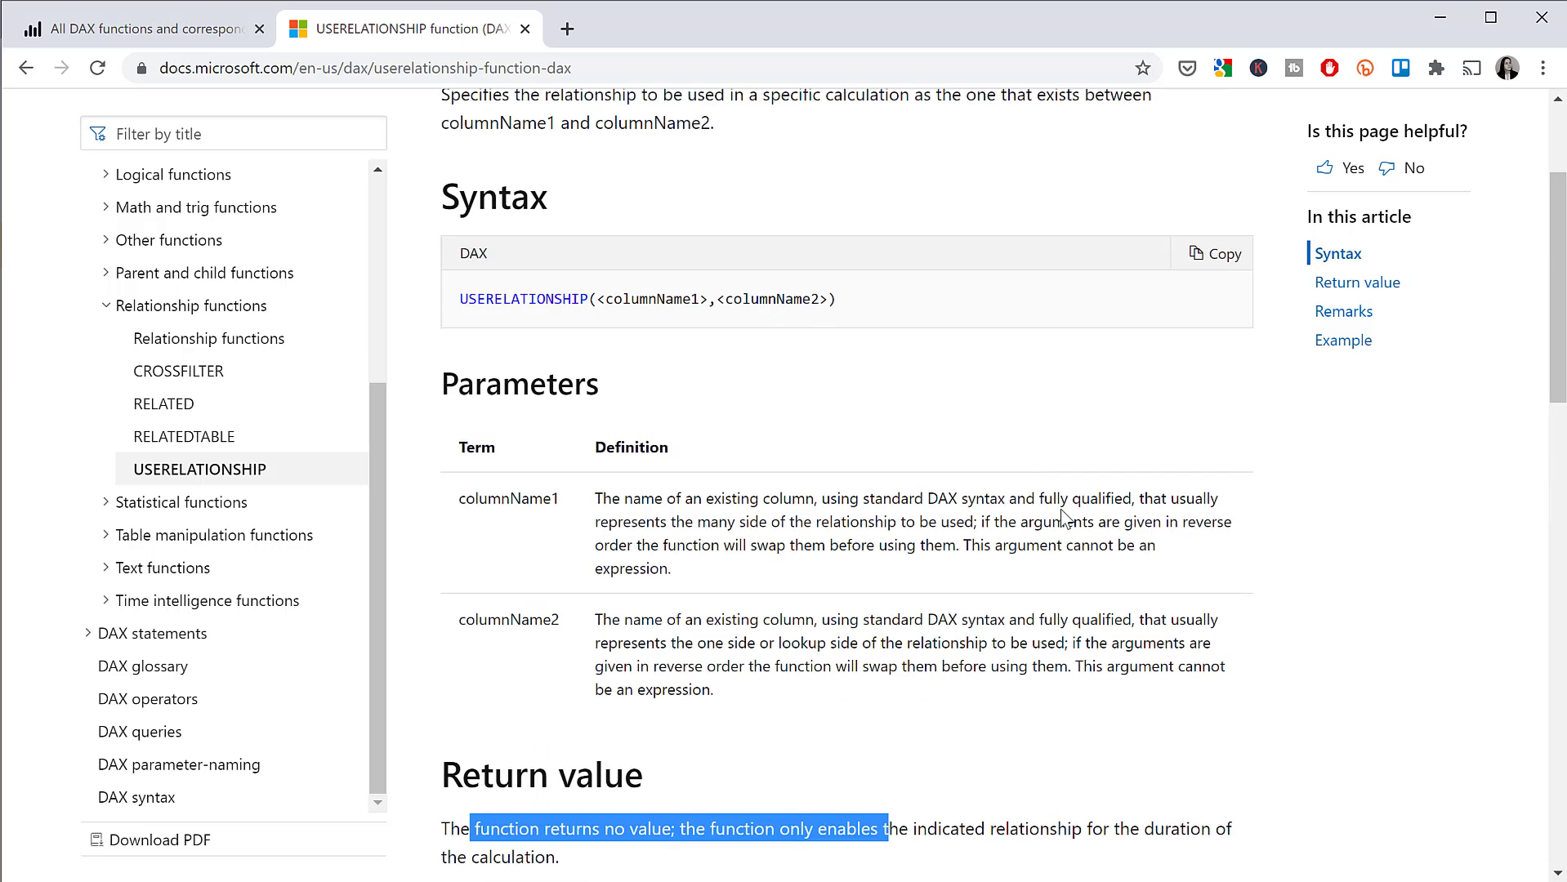
scroll(1062, 506, "down", 1)
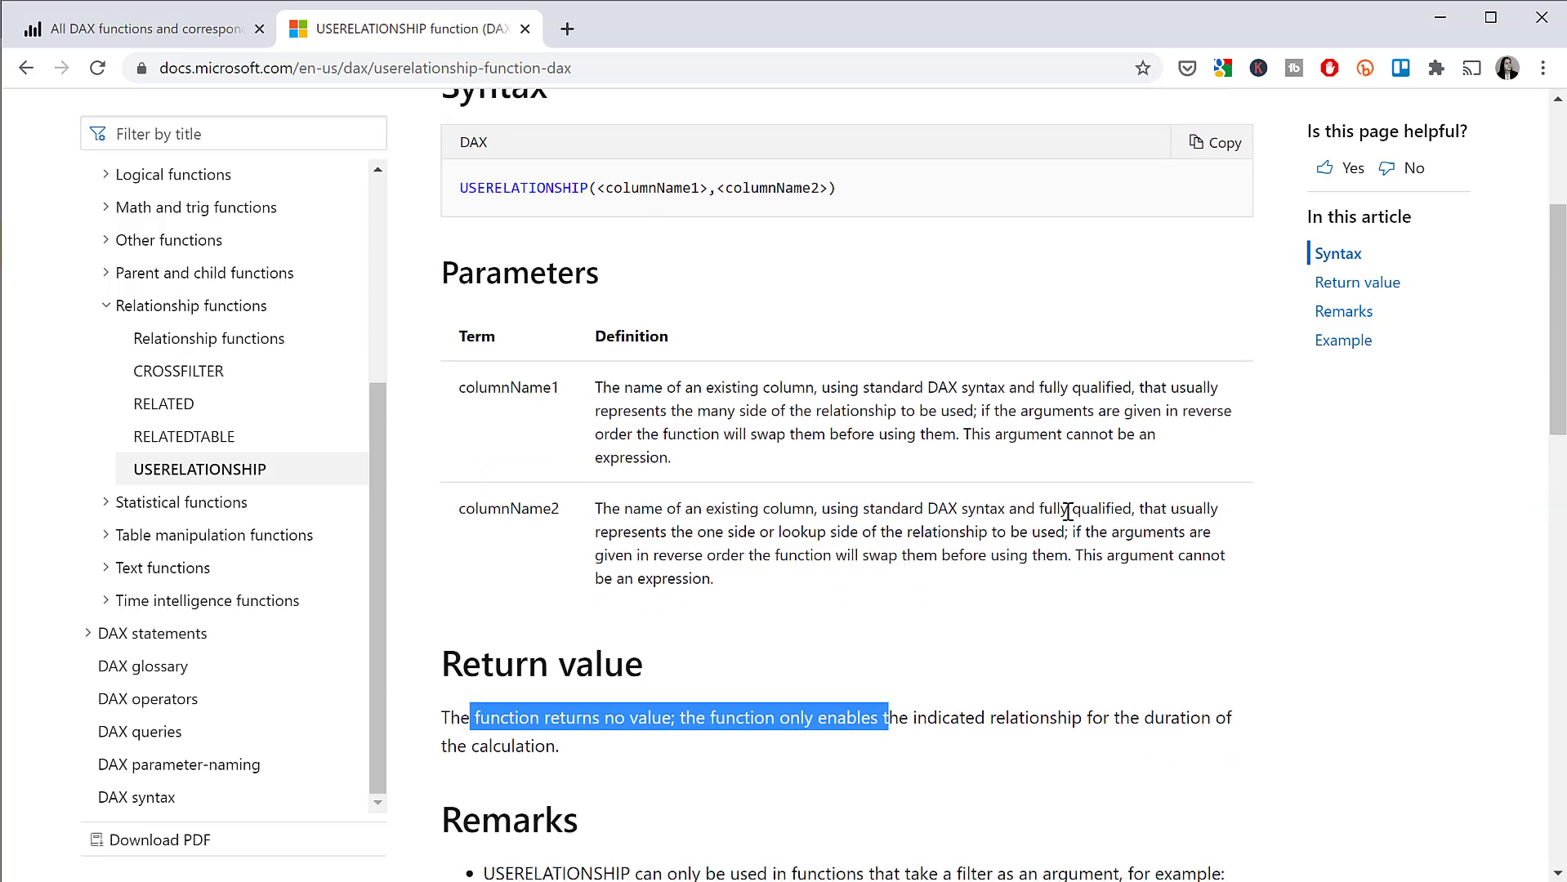
scroll(1052, 518, "up", 1)
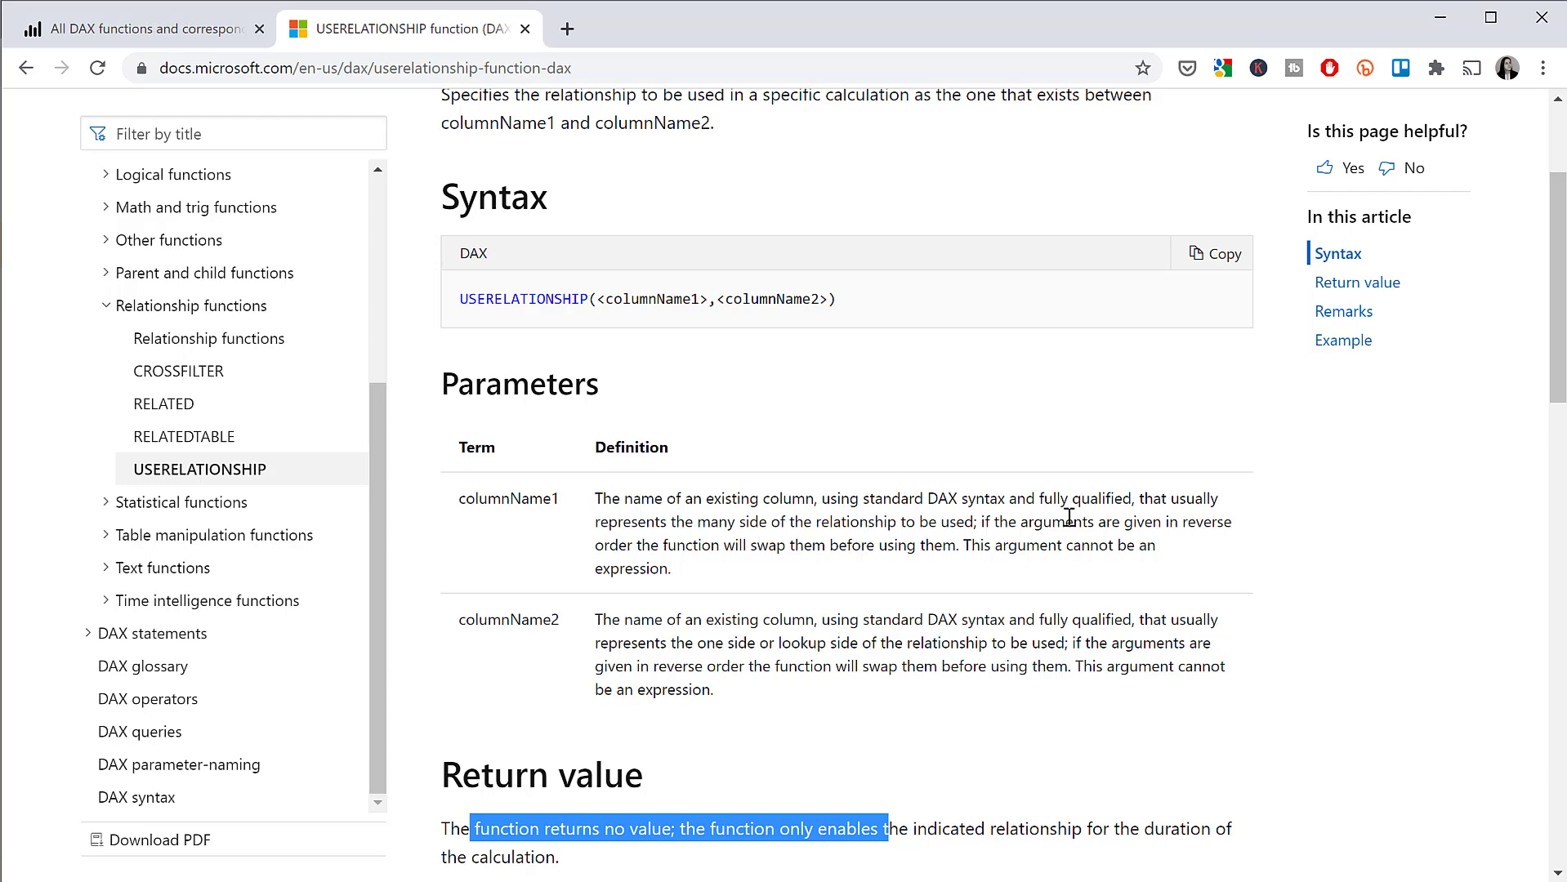
scroll(892, 759, "down", 3)
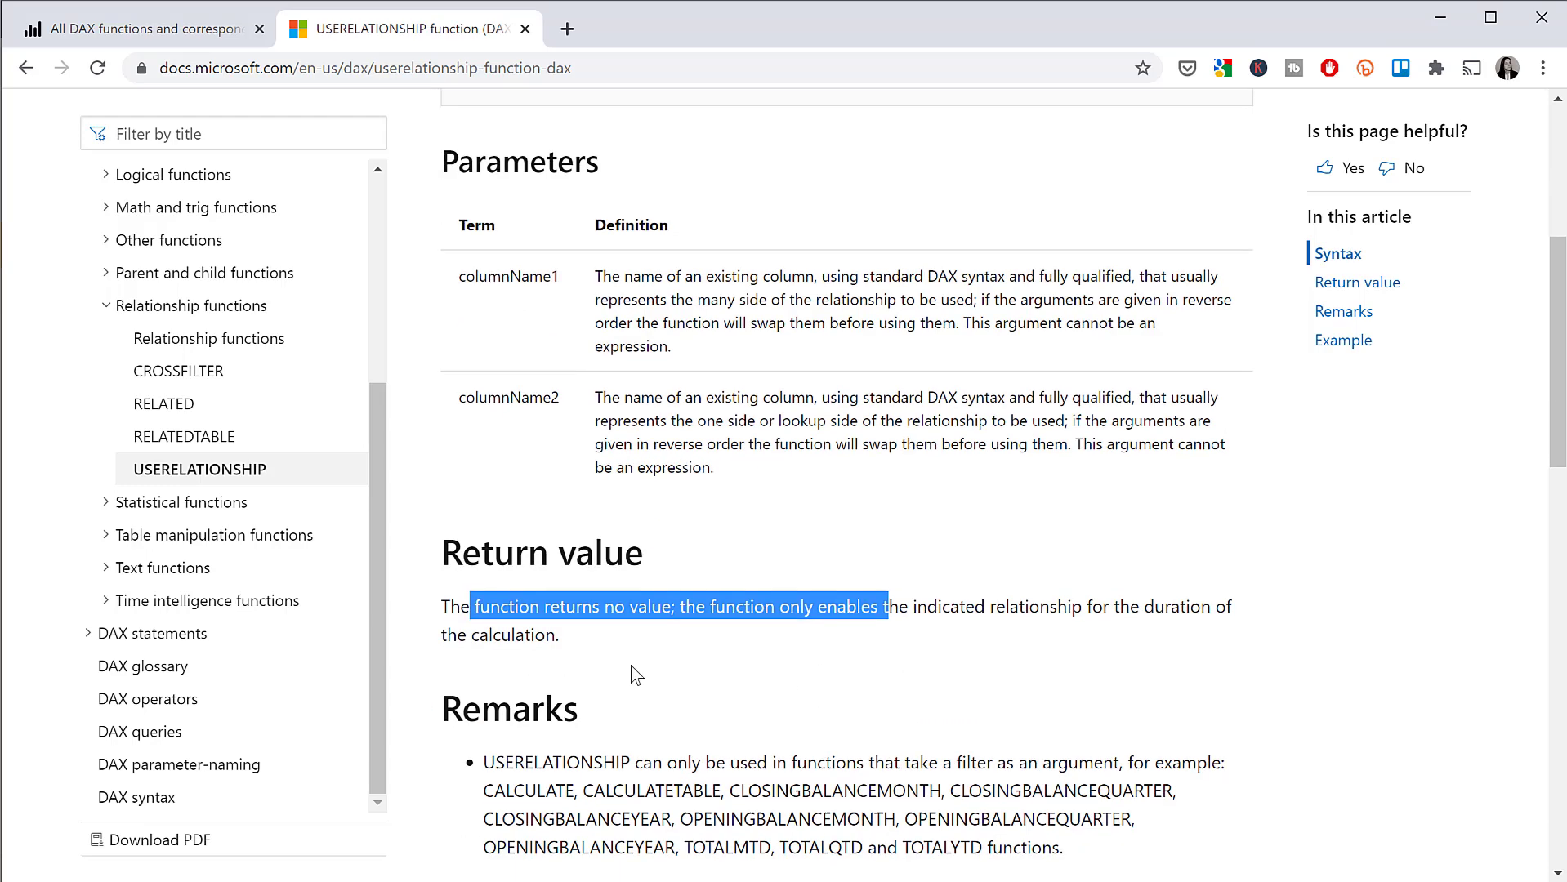
left_click(592, 647)
left_click_drag(563, 637, 558, 584)
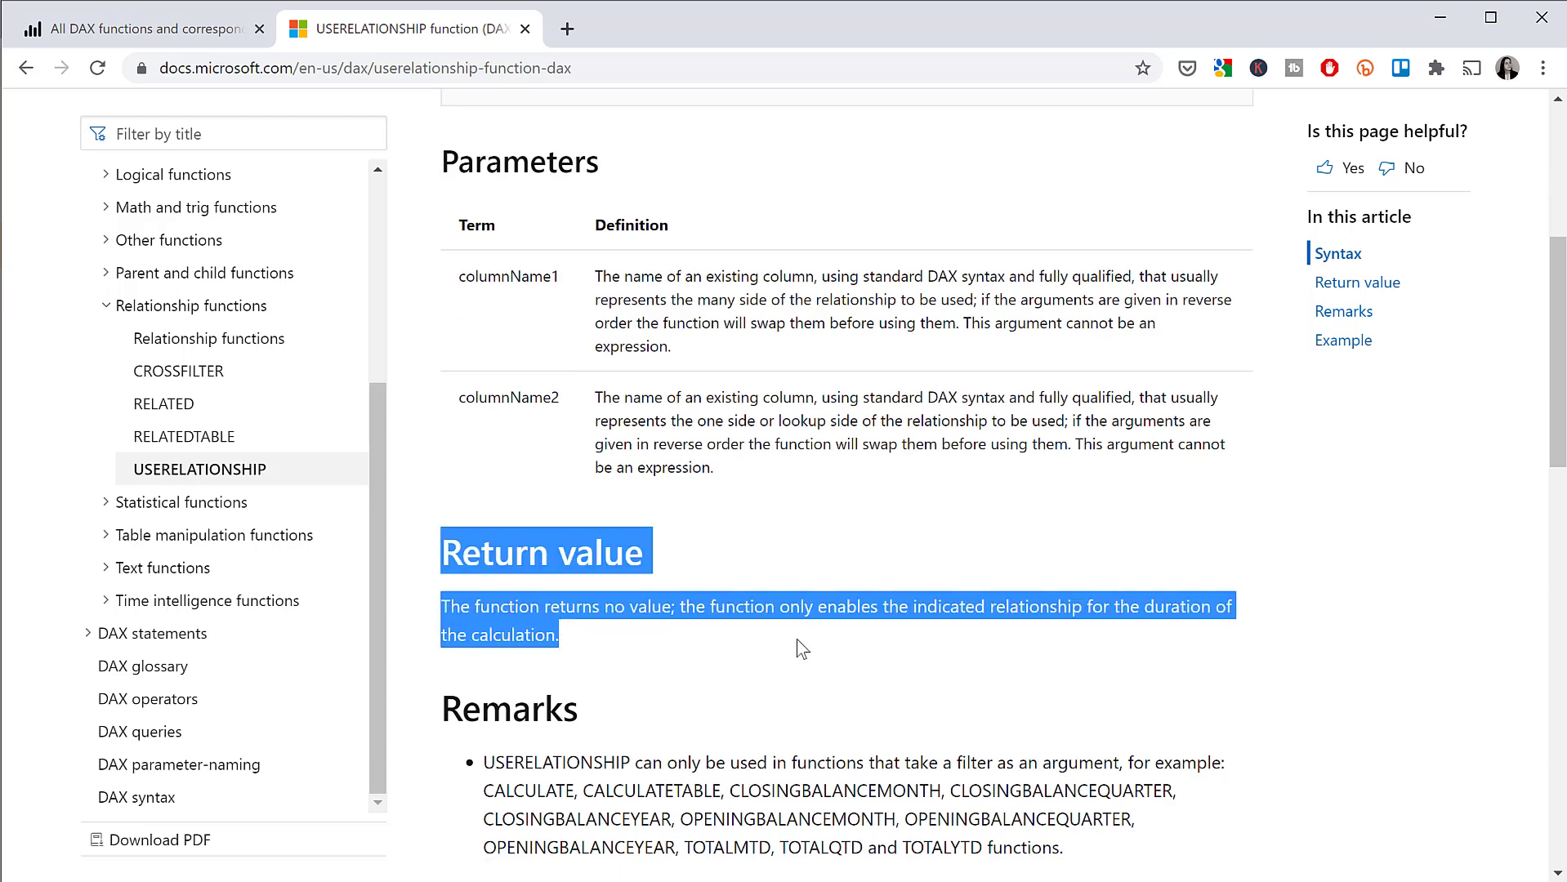
scroll(796, 639, "up", 5)
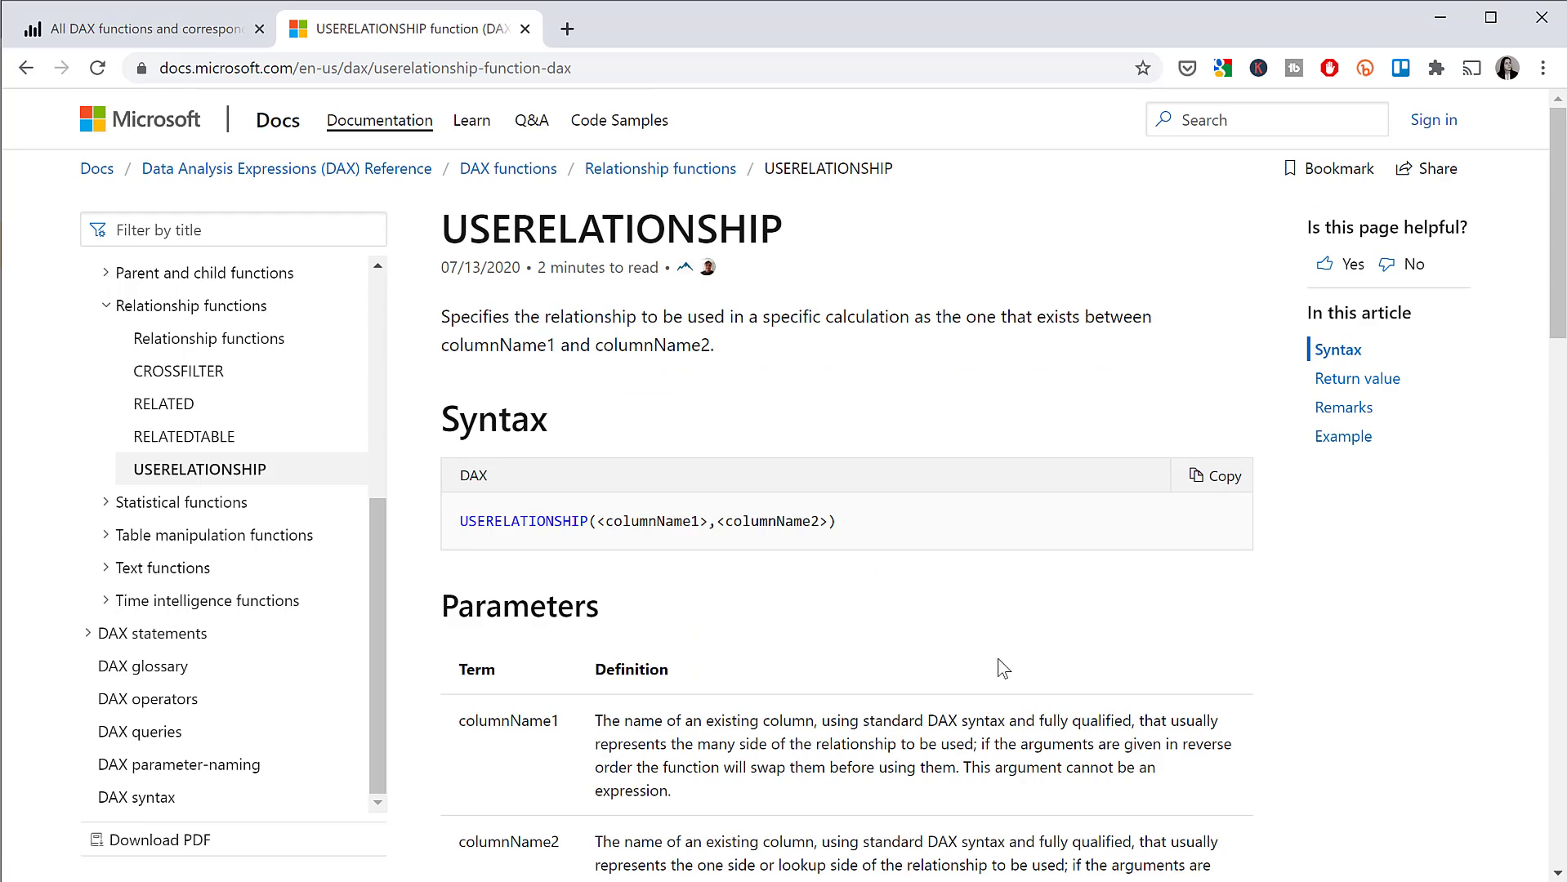
scroll(973, 673, "down", 1)
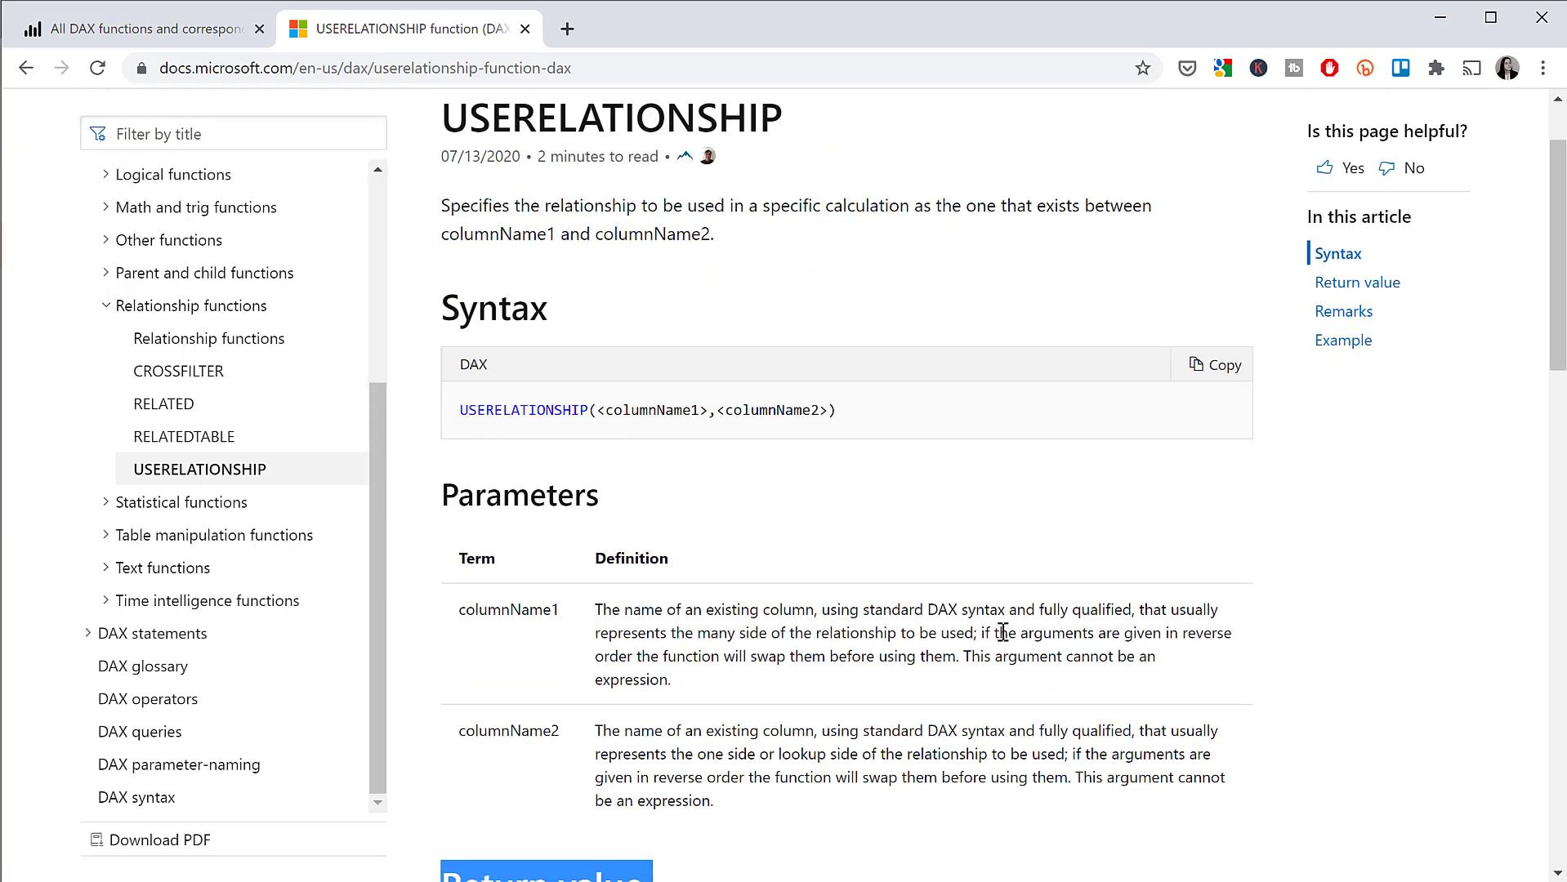